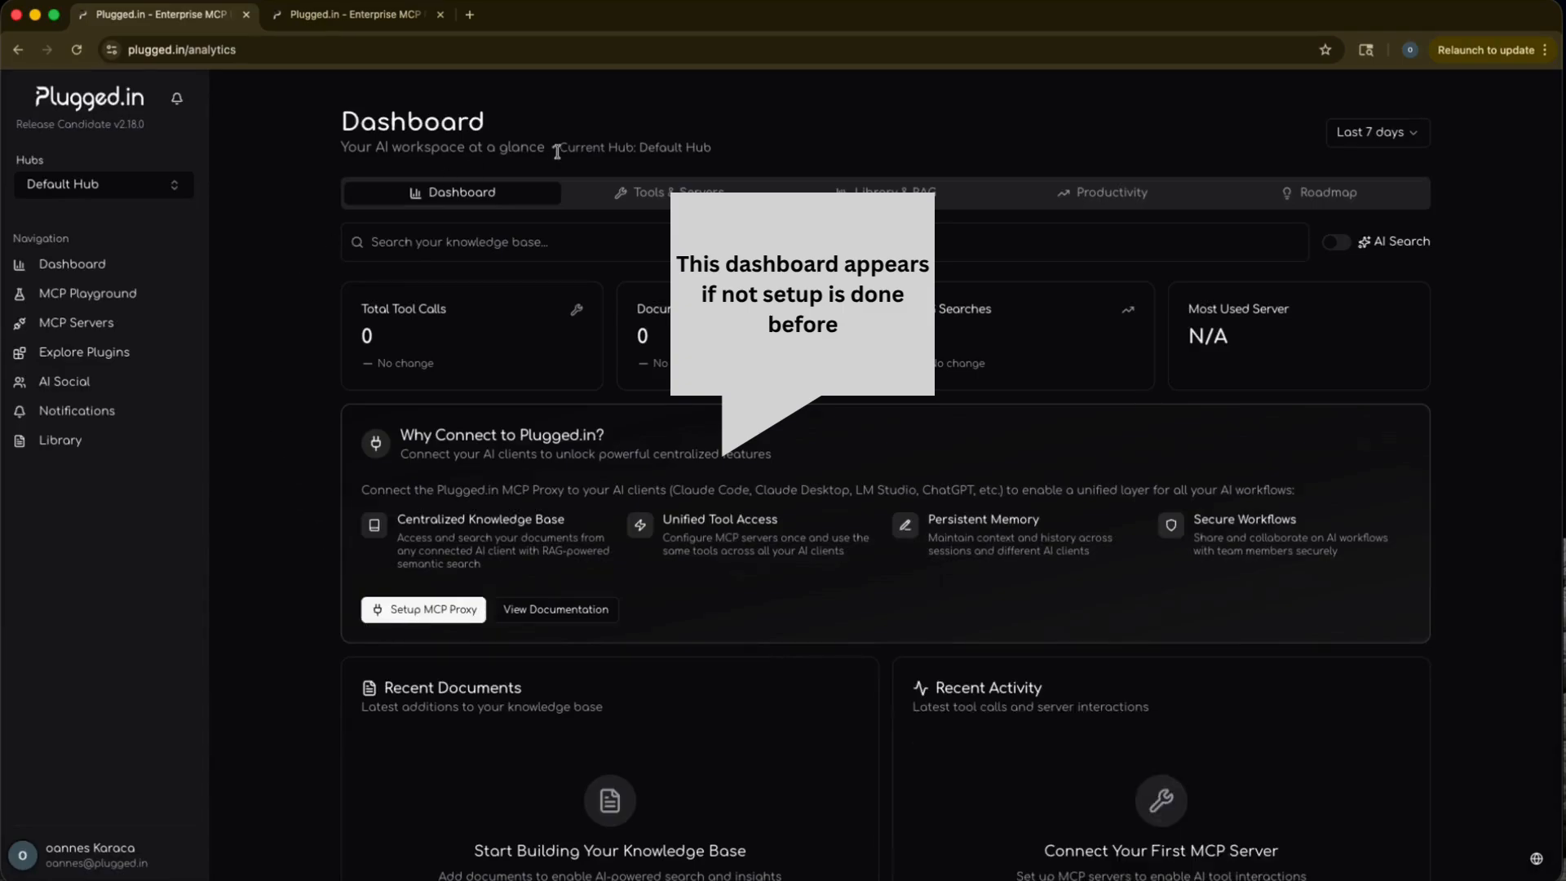
Run tool discovery for the Pluggedin Random Number Generator MCP server and close the discovery log.
{"action": "scroll", "coordinate": [322, 518], "scroll_direction": "down", "scroll_amount": 2}
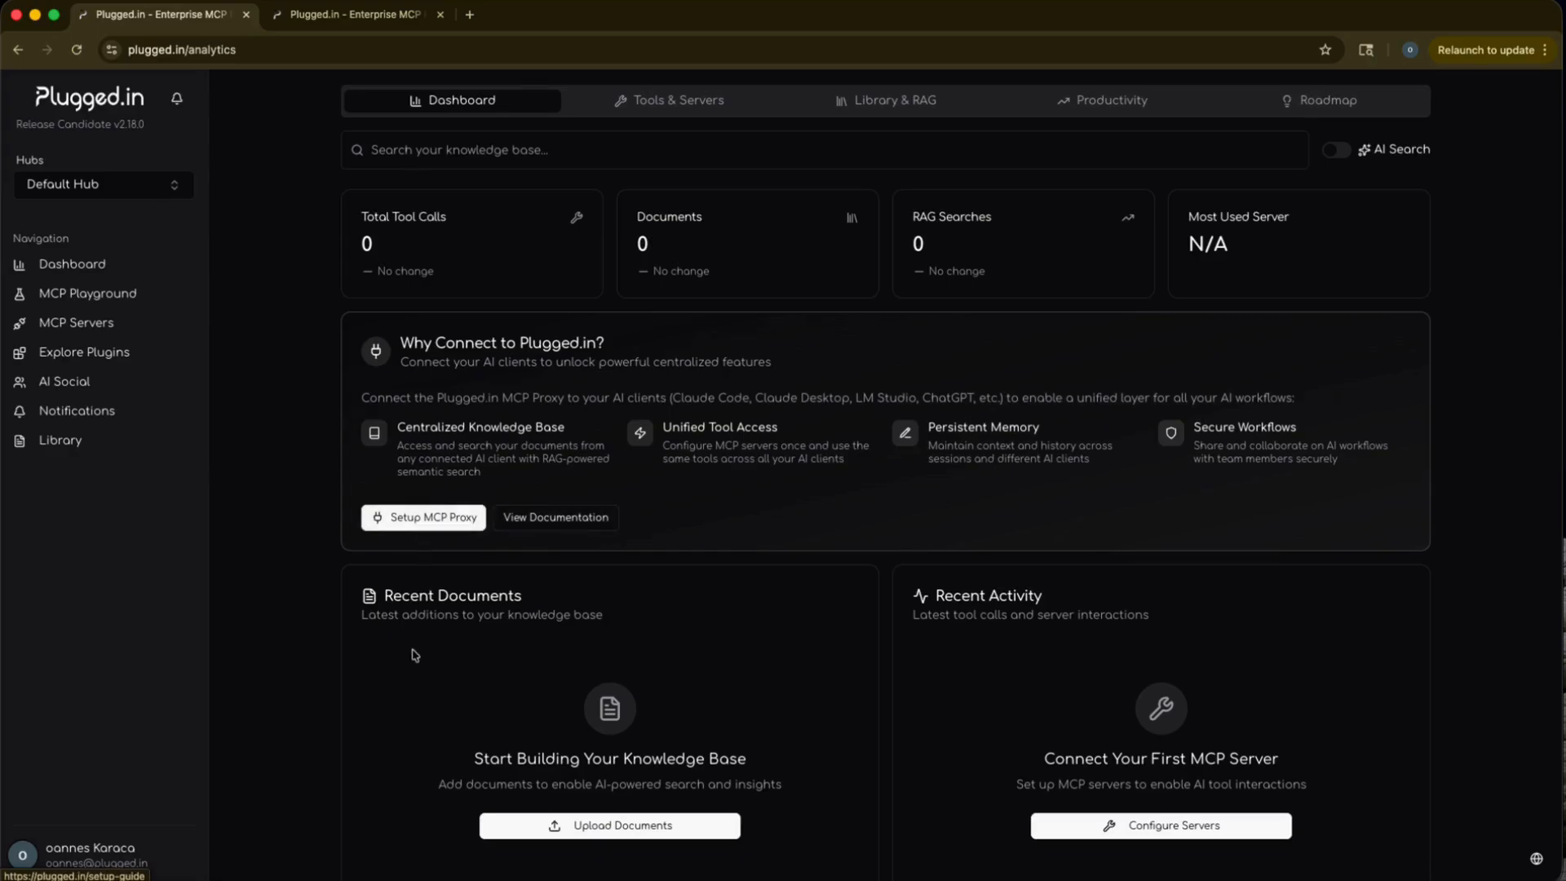
{"action": "scroll", "coordinate": [414, 656], "scroll_direction": "down", "scroll_amount": 3}
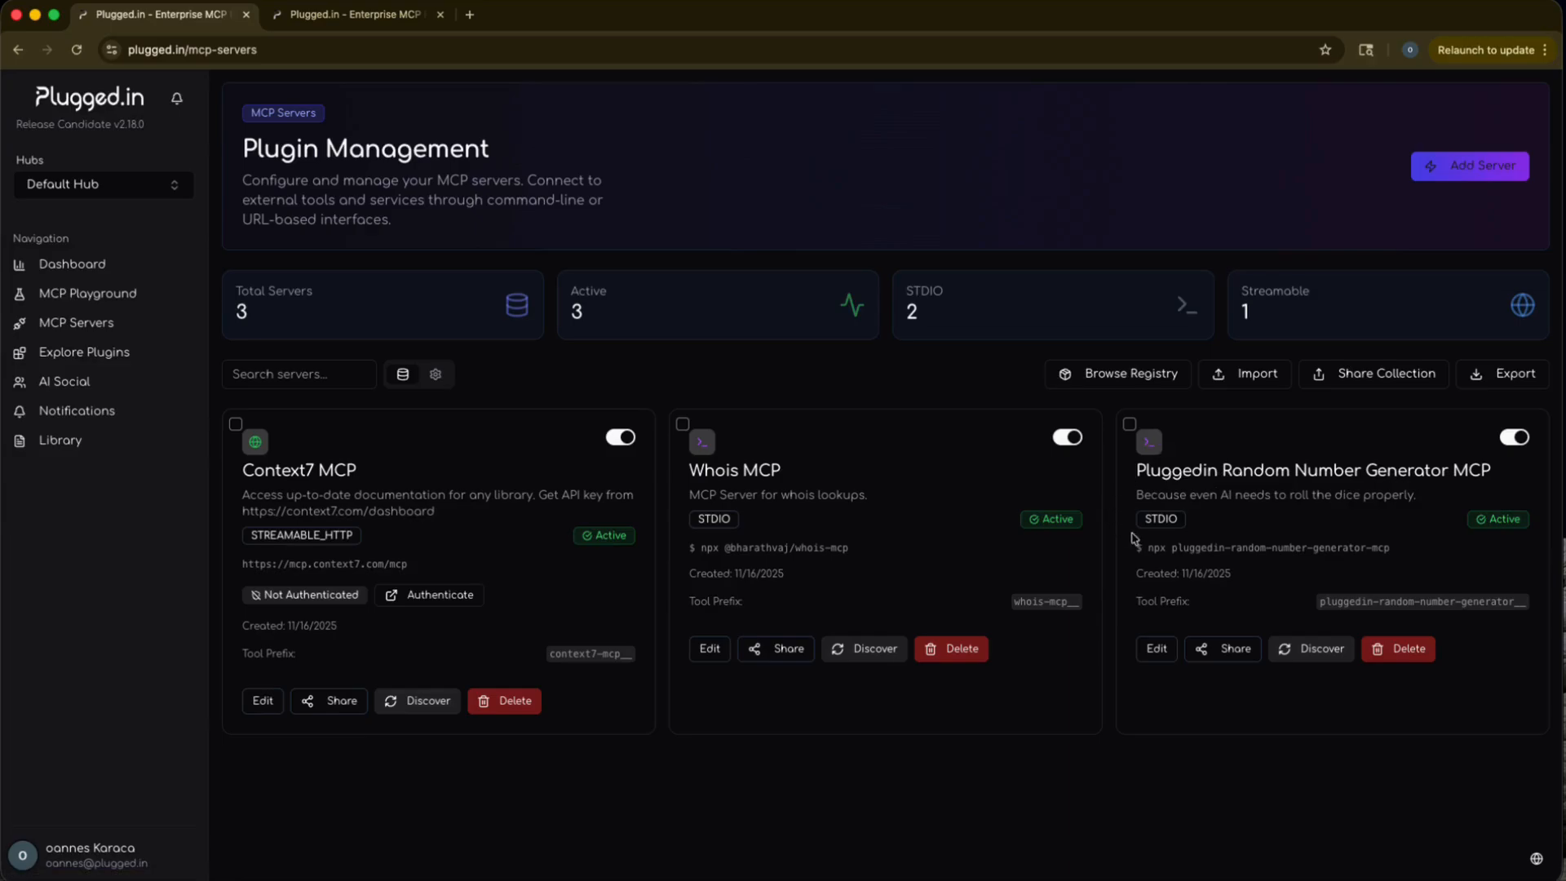
{"action": "left_click", "coordinate": [1300, 657]}
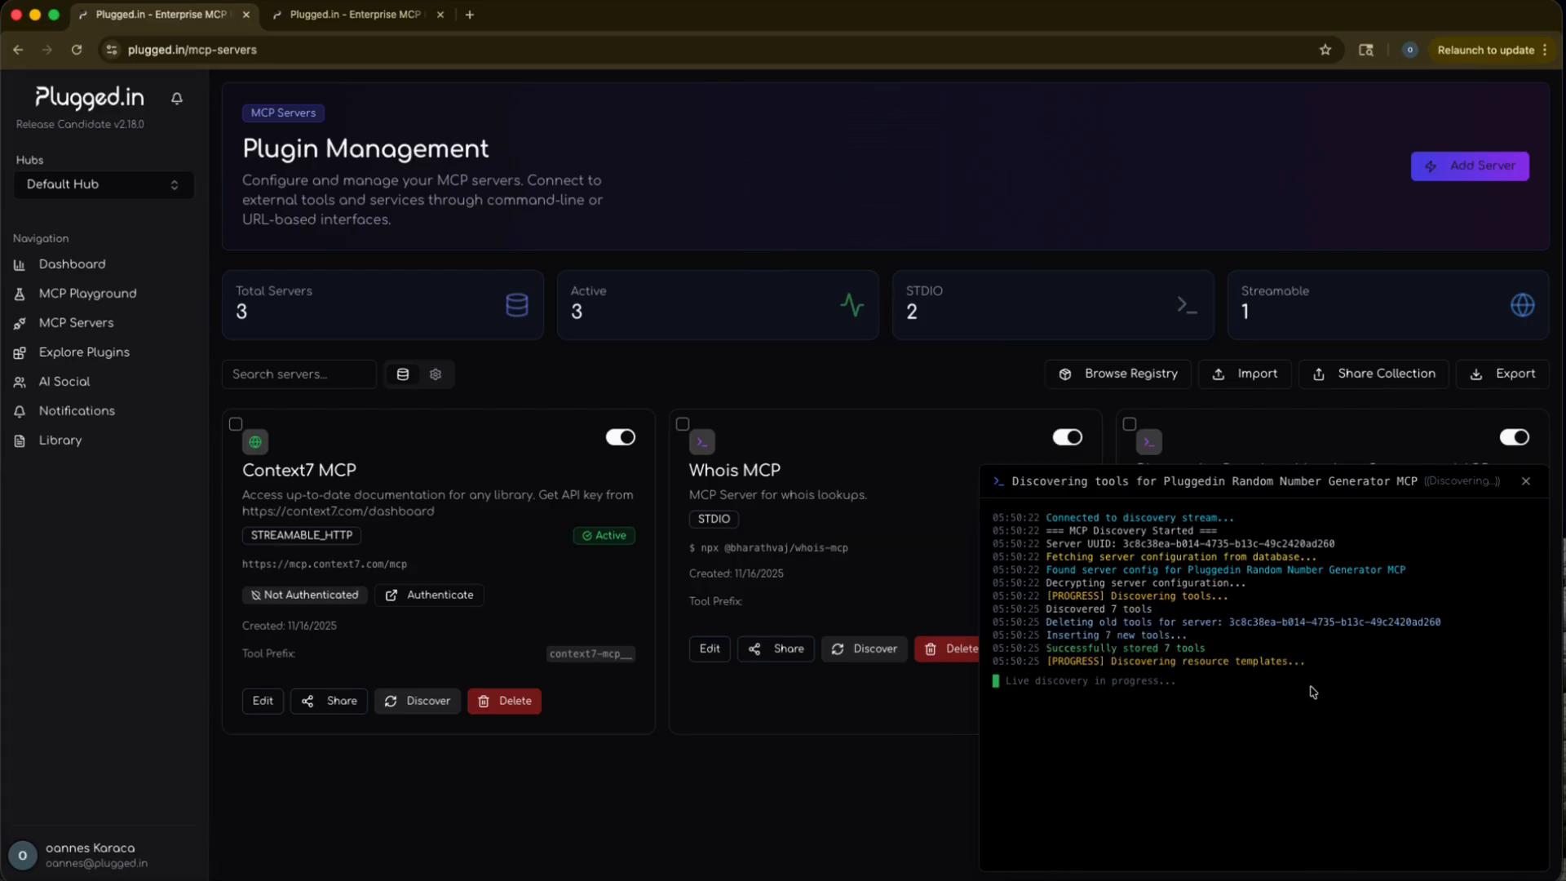
{"action": "left_click", "coordinate": [1525, 480]}
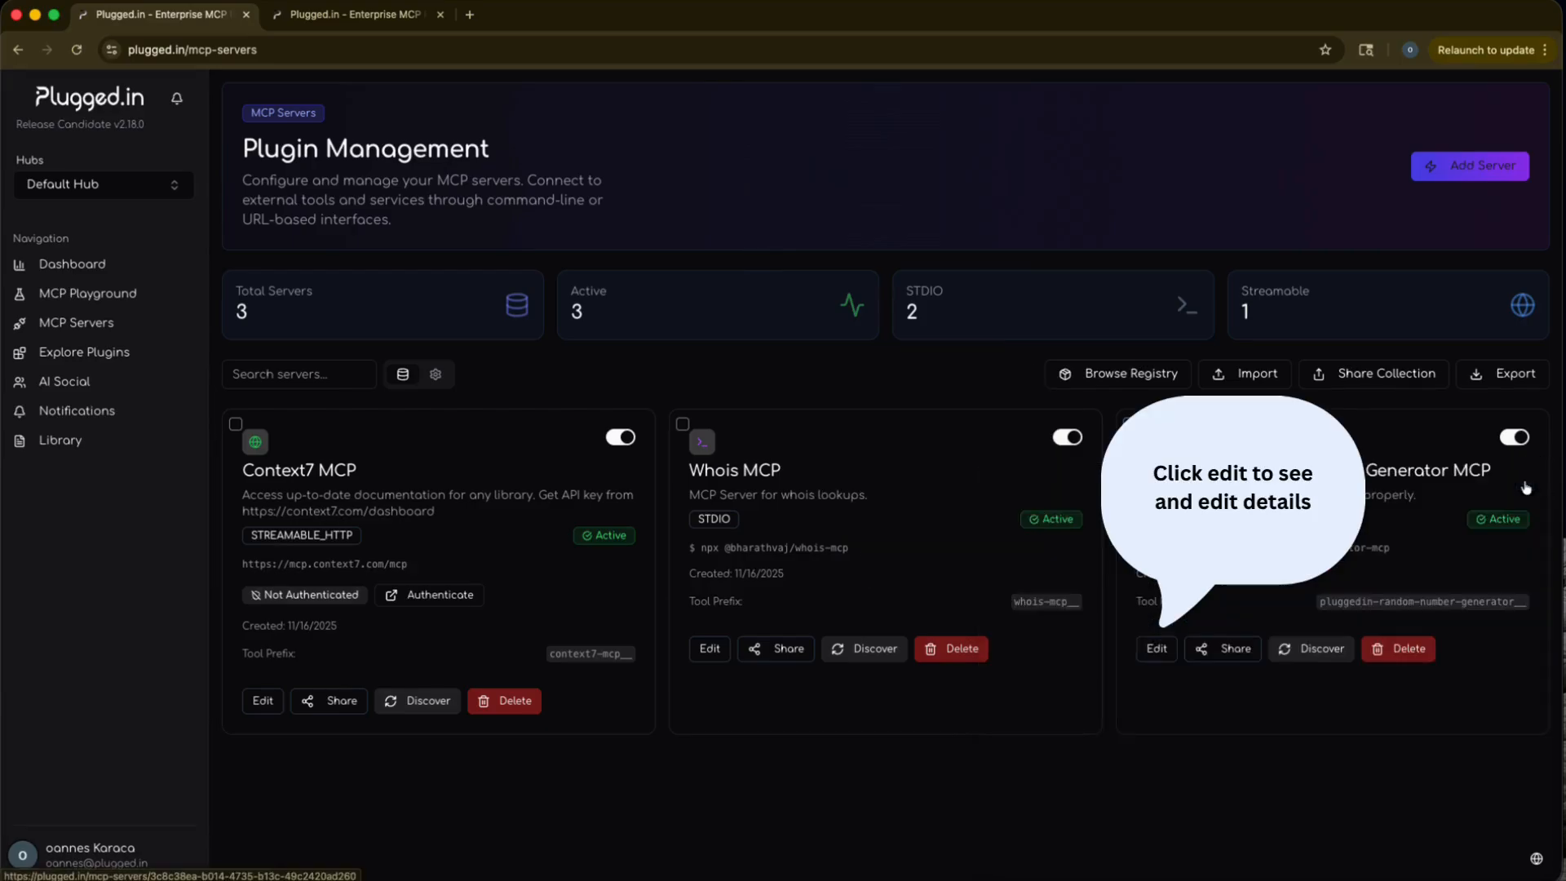
Examine the Random Number Generator server's details, including configuration, notes, custom instructions, resources, resource templates, prompts and tools.
{"action": "left_click", "coordinate": [1158, 648]}
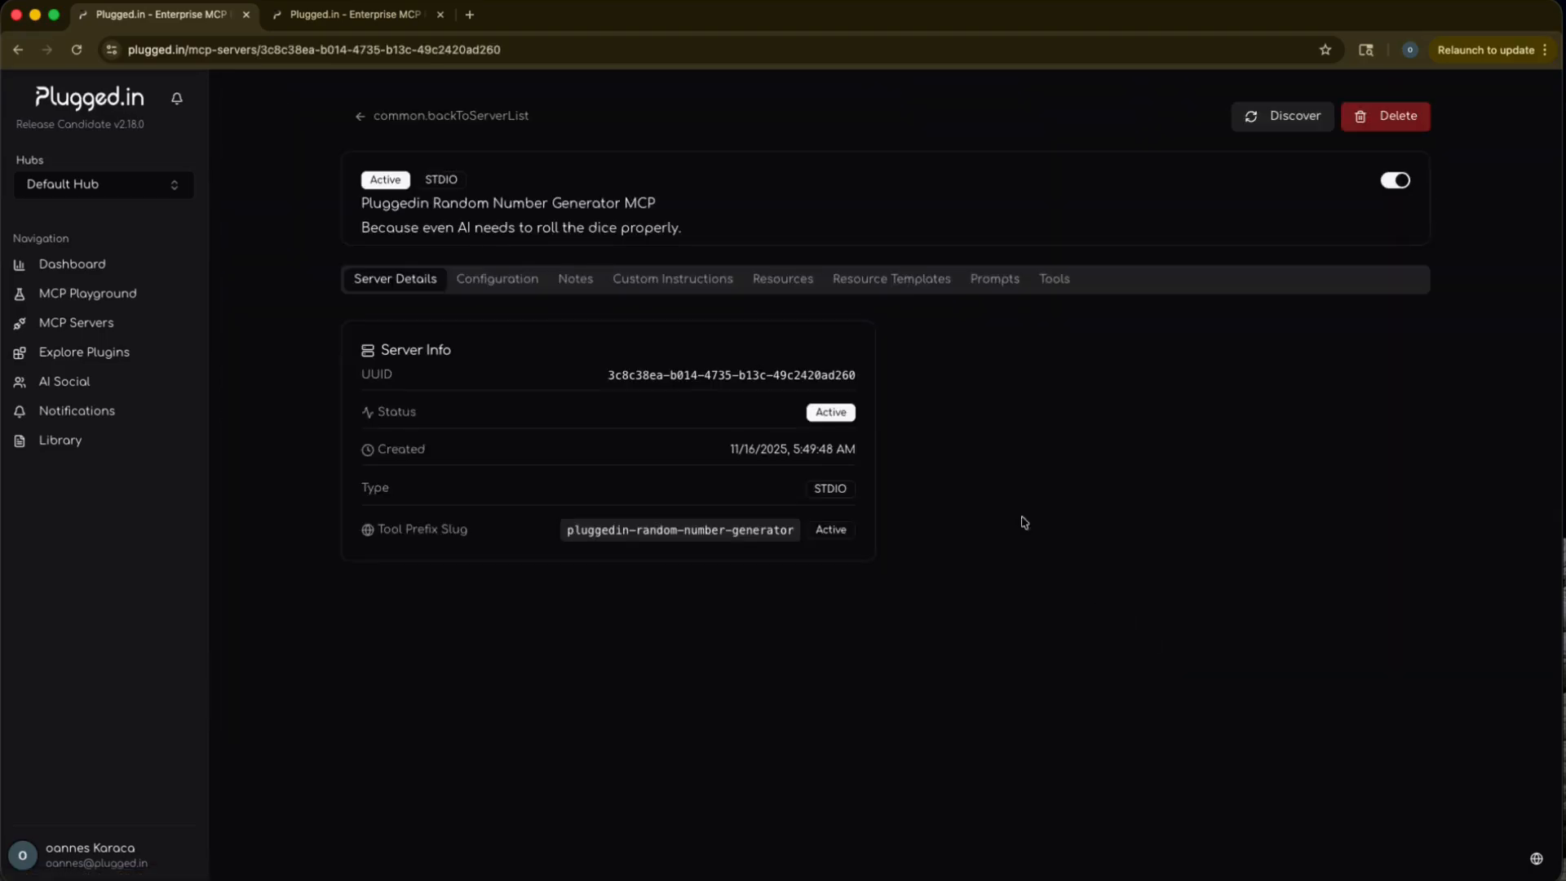
{"action": "left_click", "coordinate": [495, 282]}
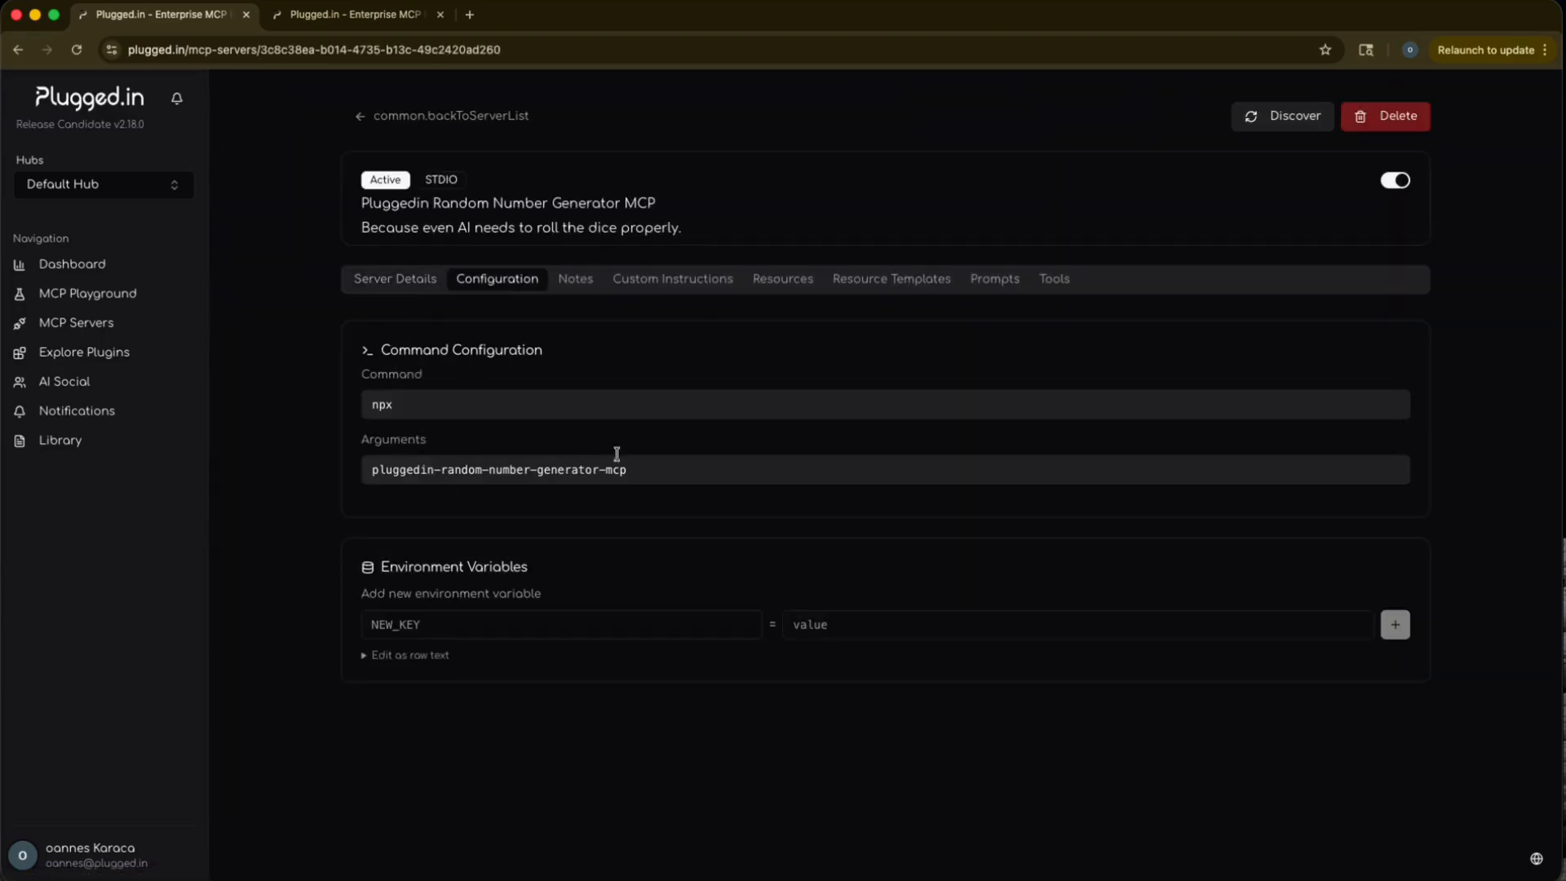
{"action": "left_click", "coordinate": [570, 282]}
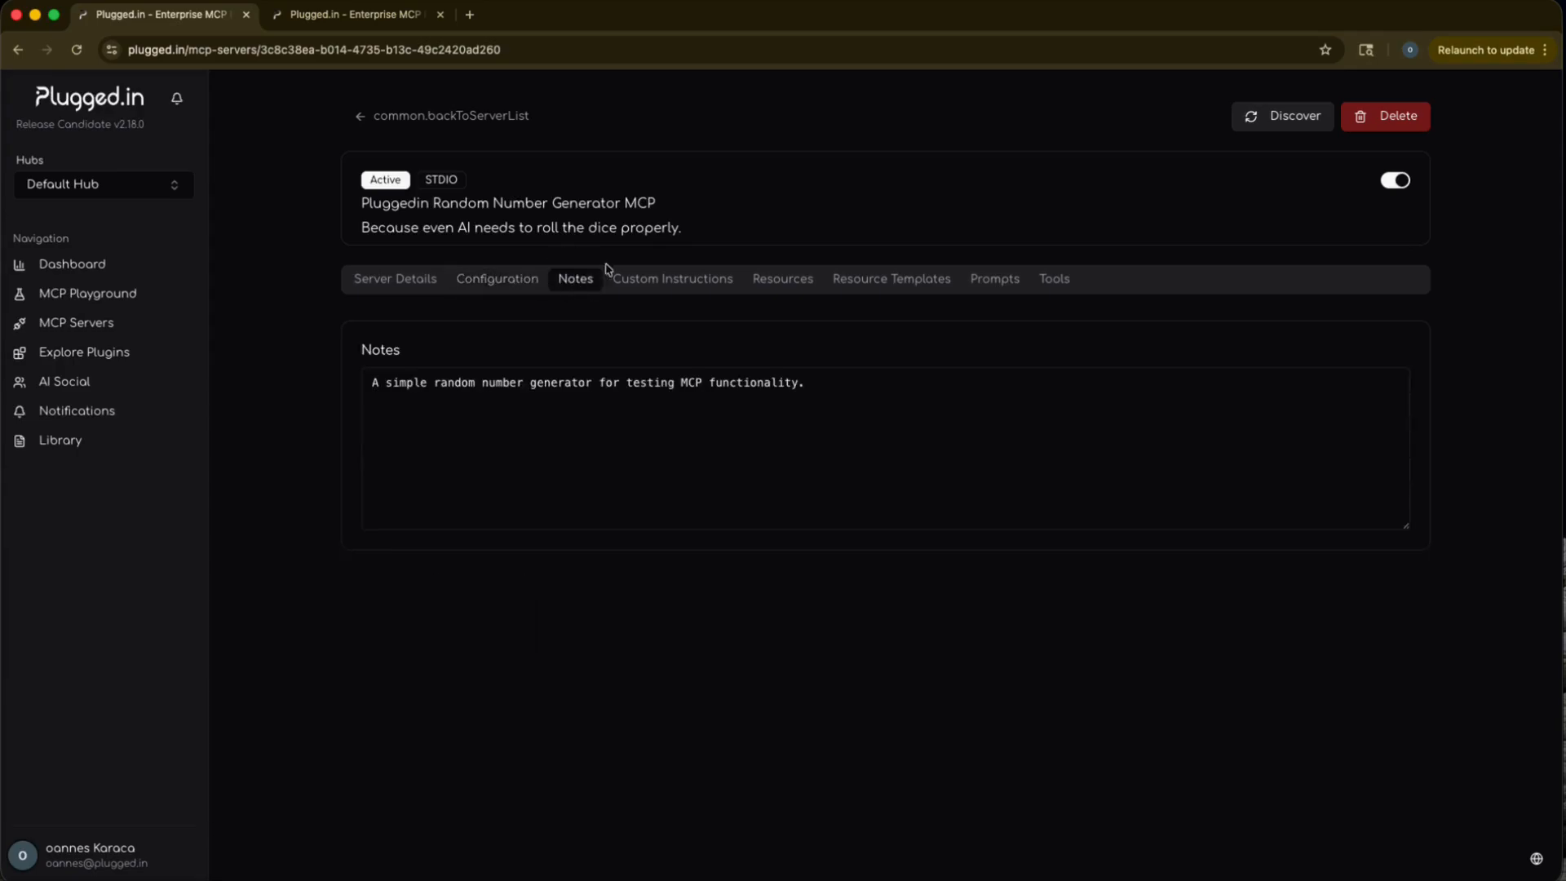
{"action": "left_click", "coordinate": [679, 281]}
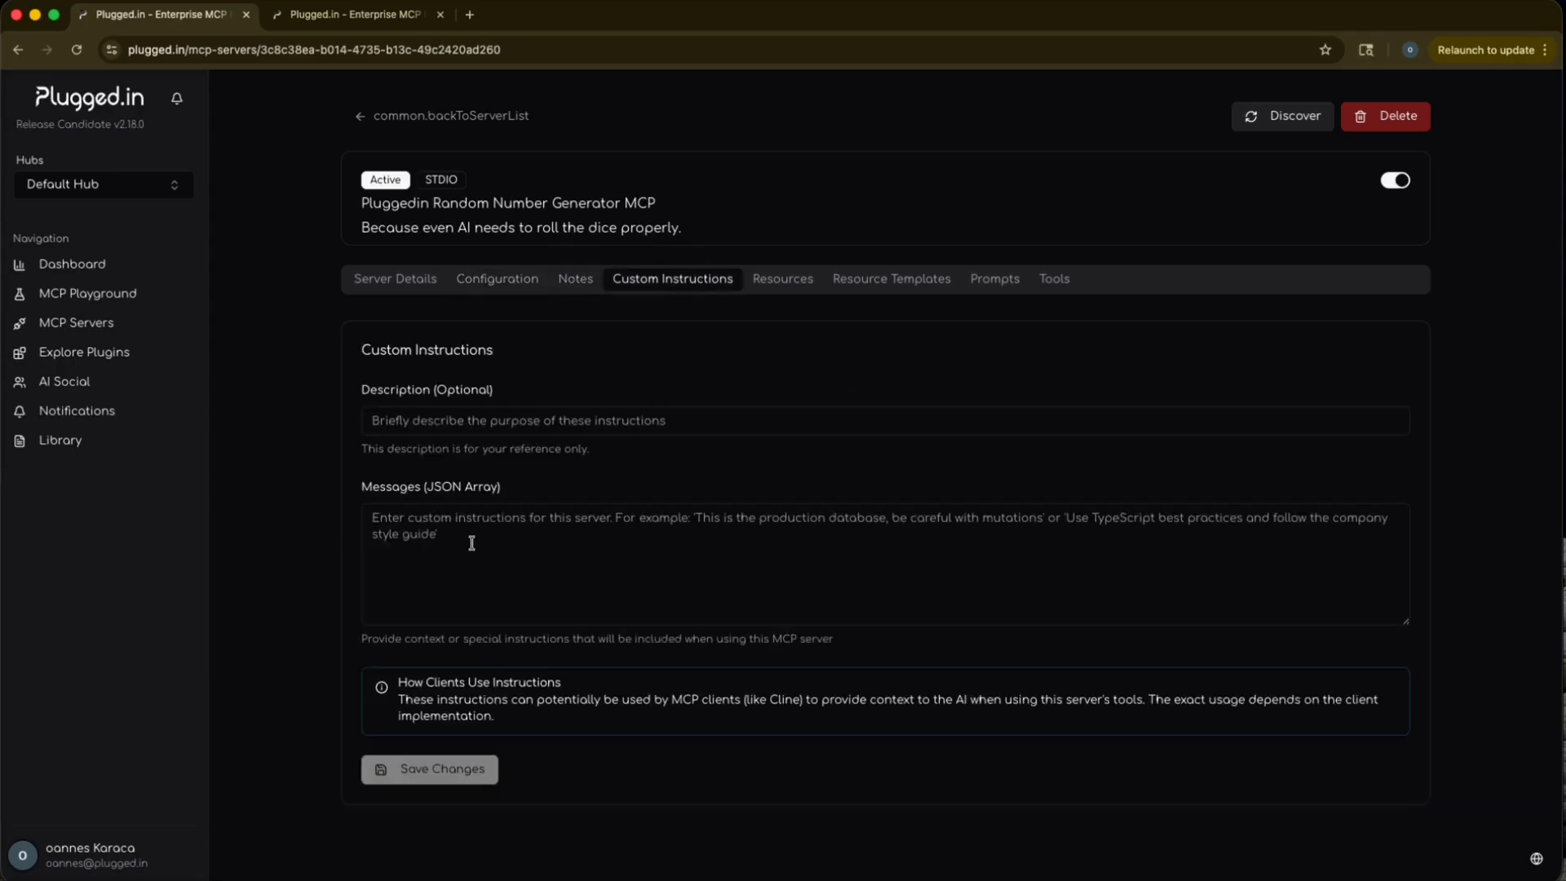
{"action": "left_click", "coordinate": [799, 286]}
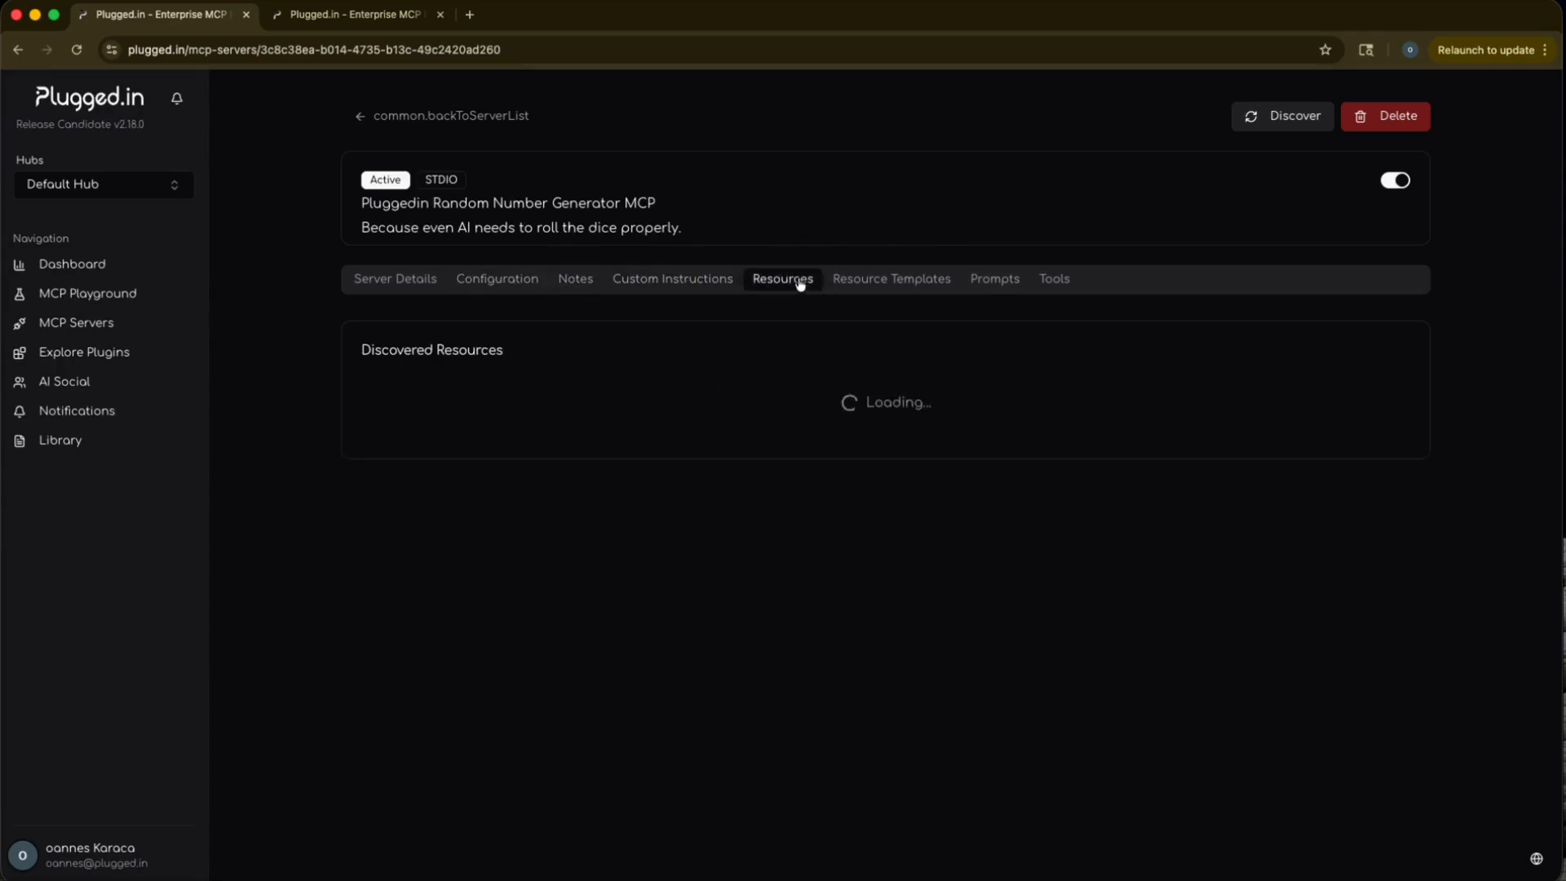
{"action": "left_click", "coordinate": [901, 287]}
{"action": "left_click", "coordinate": [989, 288]}
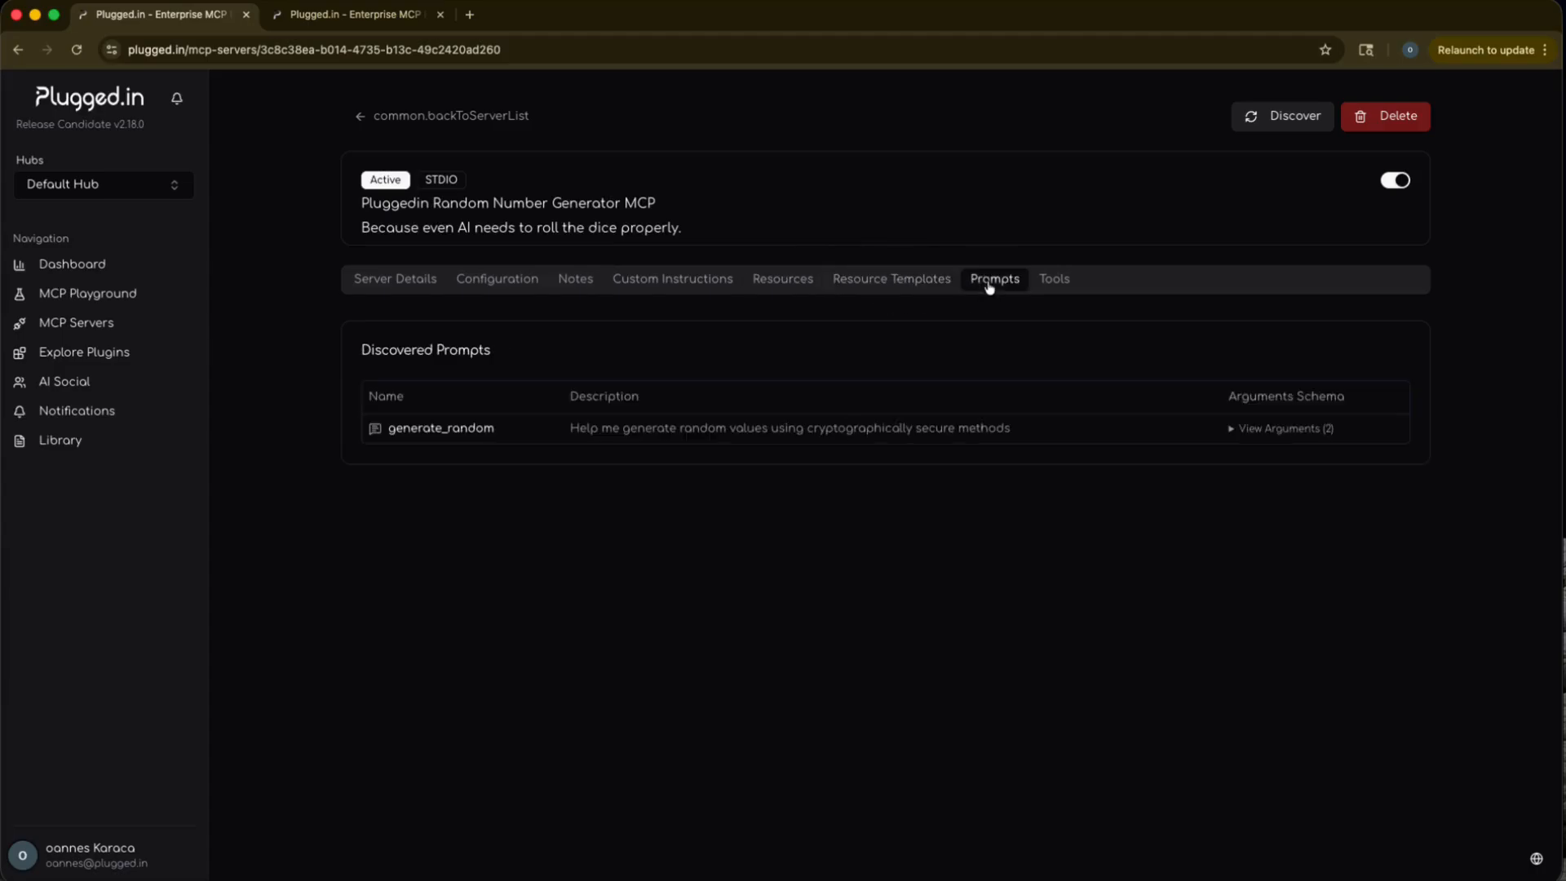
{"action": "left_click", "coordinate": [1054, 279]}
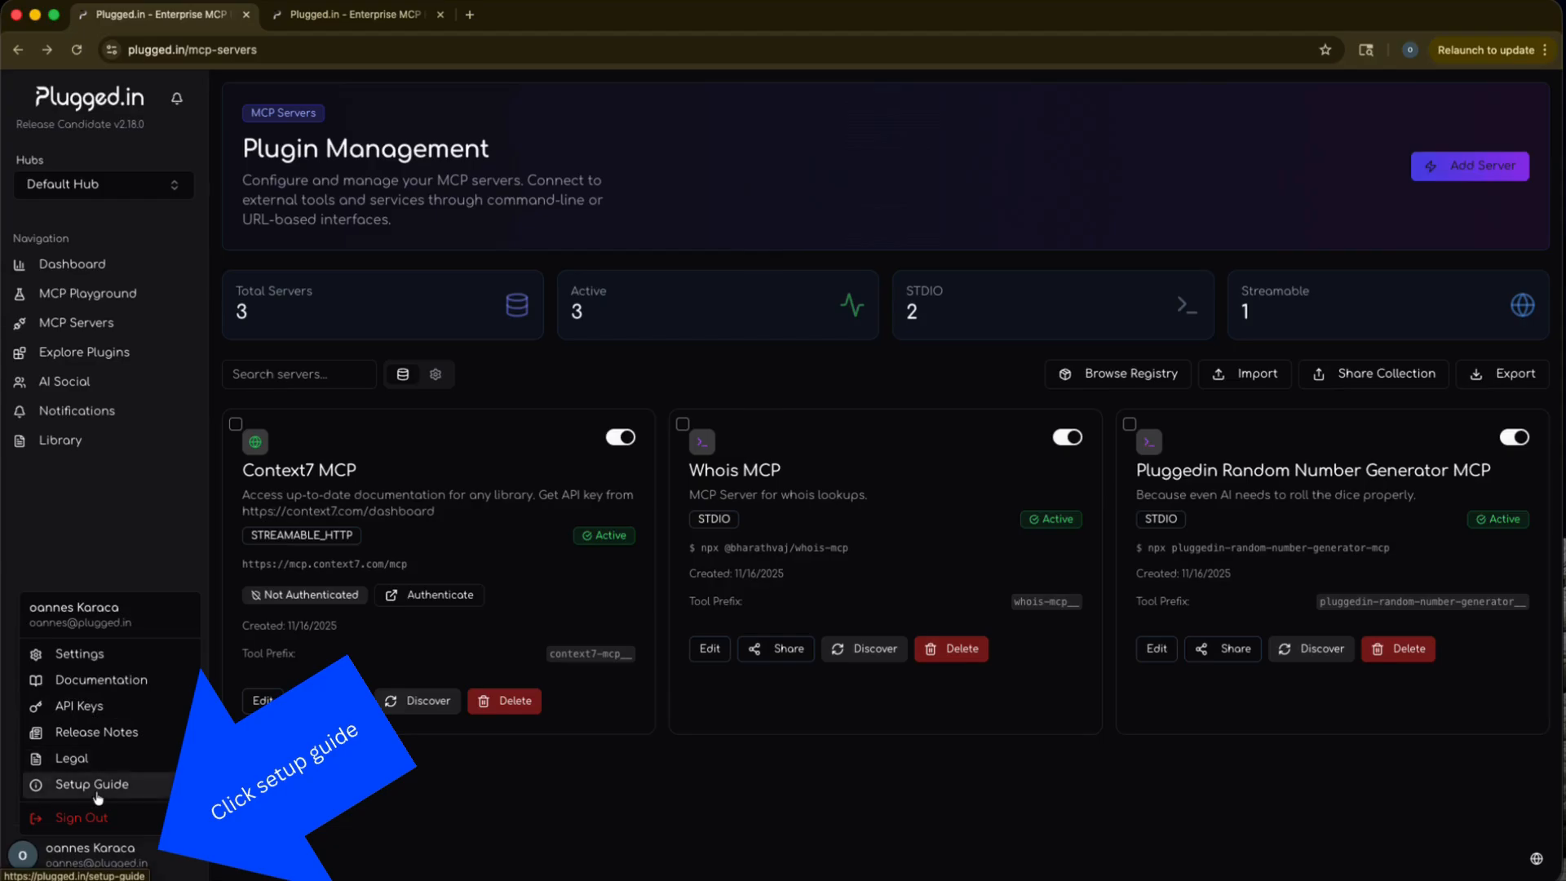
Copy the Claude Desktop MCP configuration snippet from the Plugged.in setup guide.
{"action": "left_click", "coordinate": [96, 788]}
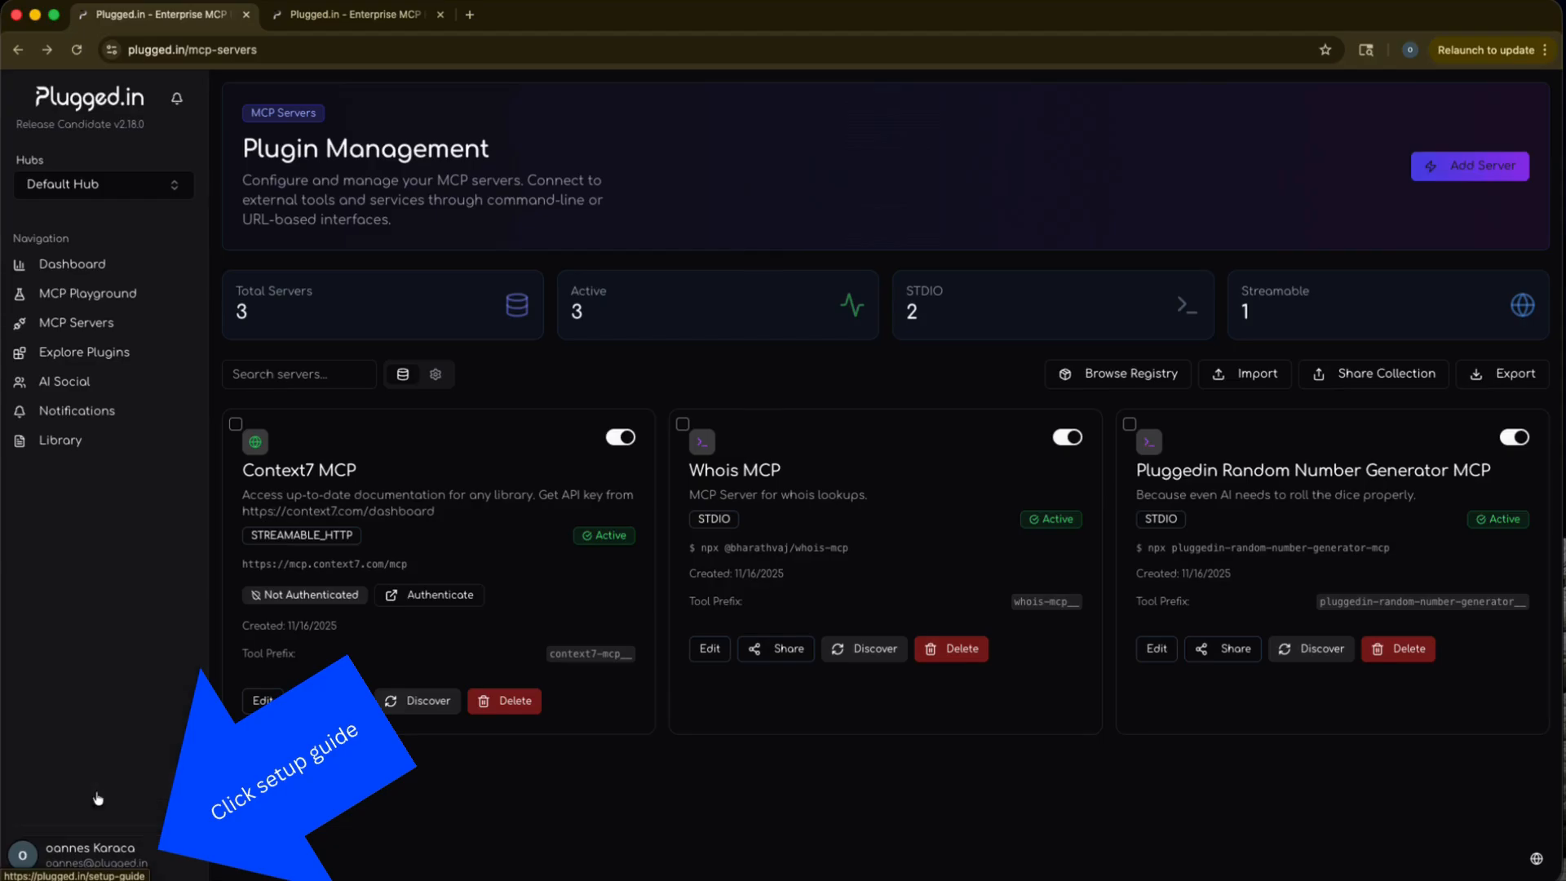
{"action": "scroll", "coordinate": [799, 507], "scroll_direction": "down", "scroll_amount": 5}
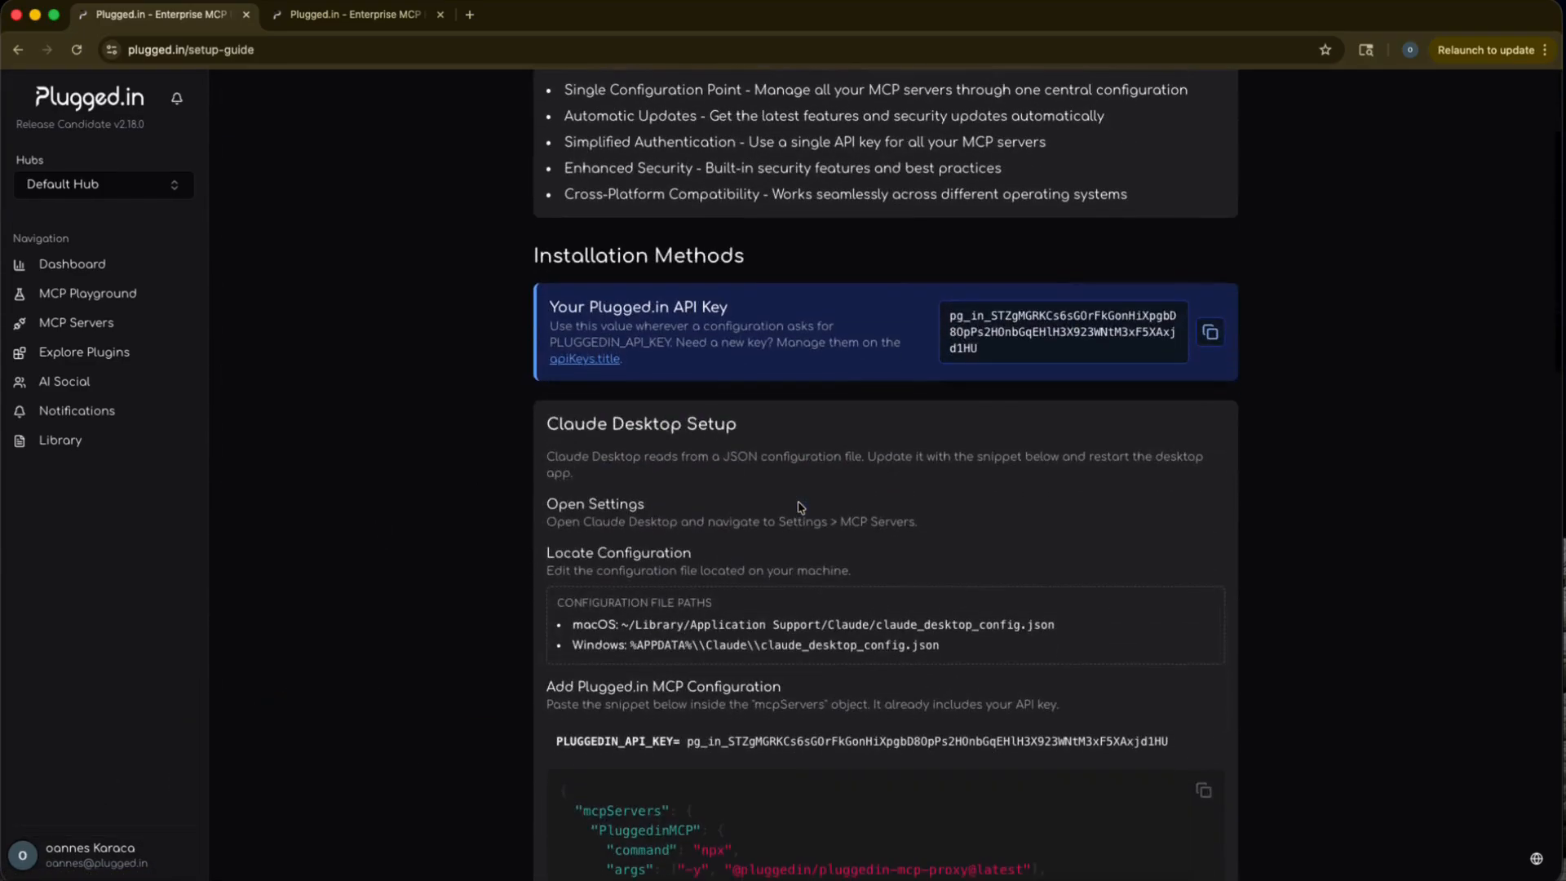
{"action": "scroll", "coordinate": [799, 507], "scroll_direction": "down", "scroll_amount": 1}
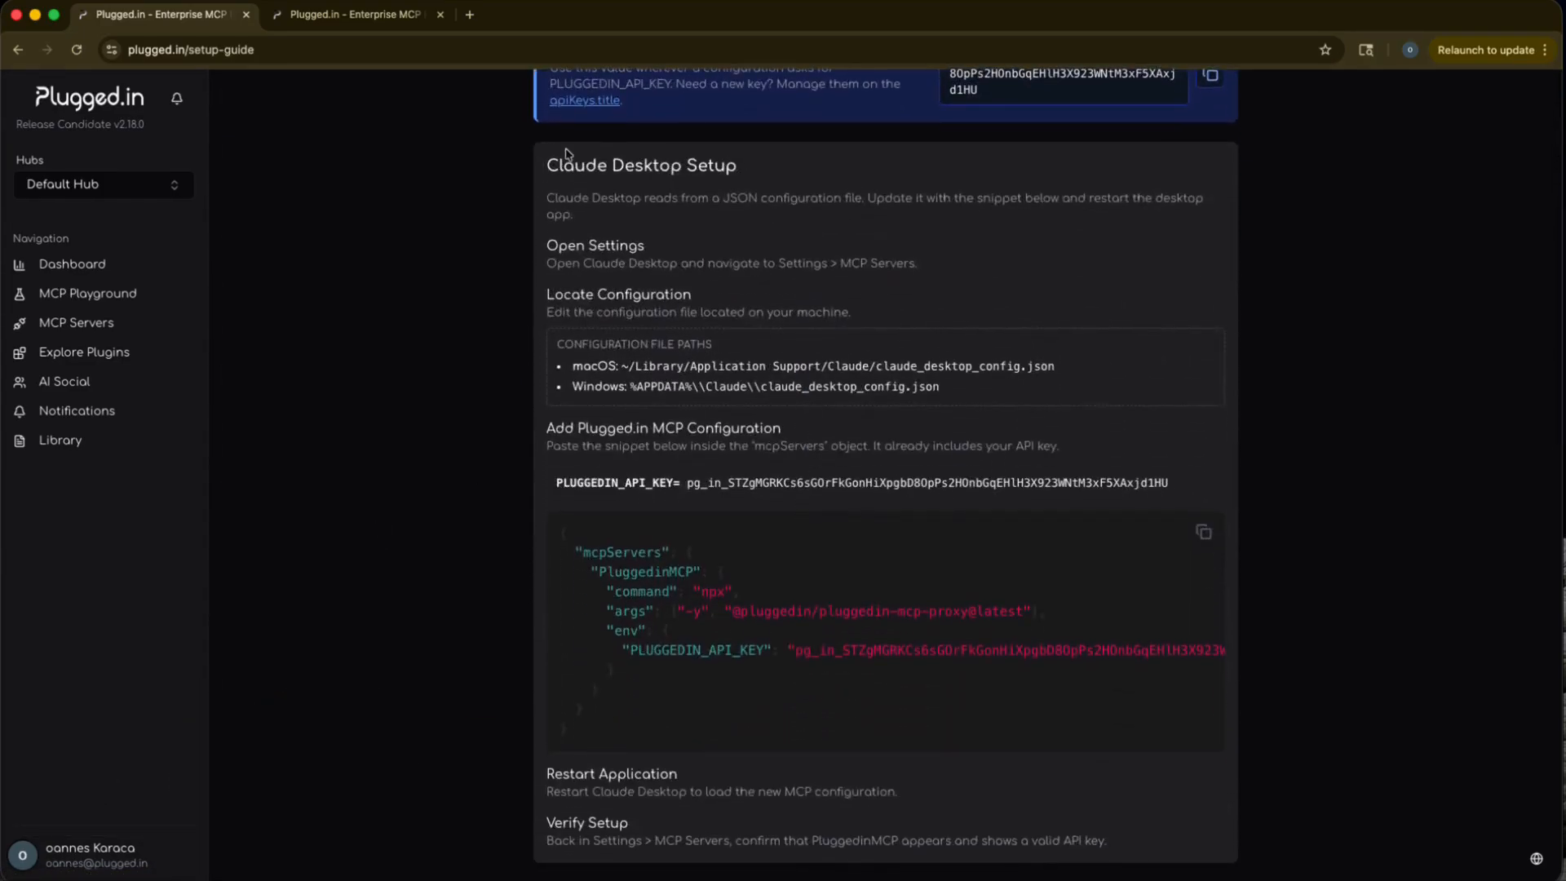
{"action": "left_click_drag", "start_coordinate": [544, 167], "coordinate": [766, 169]}
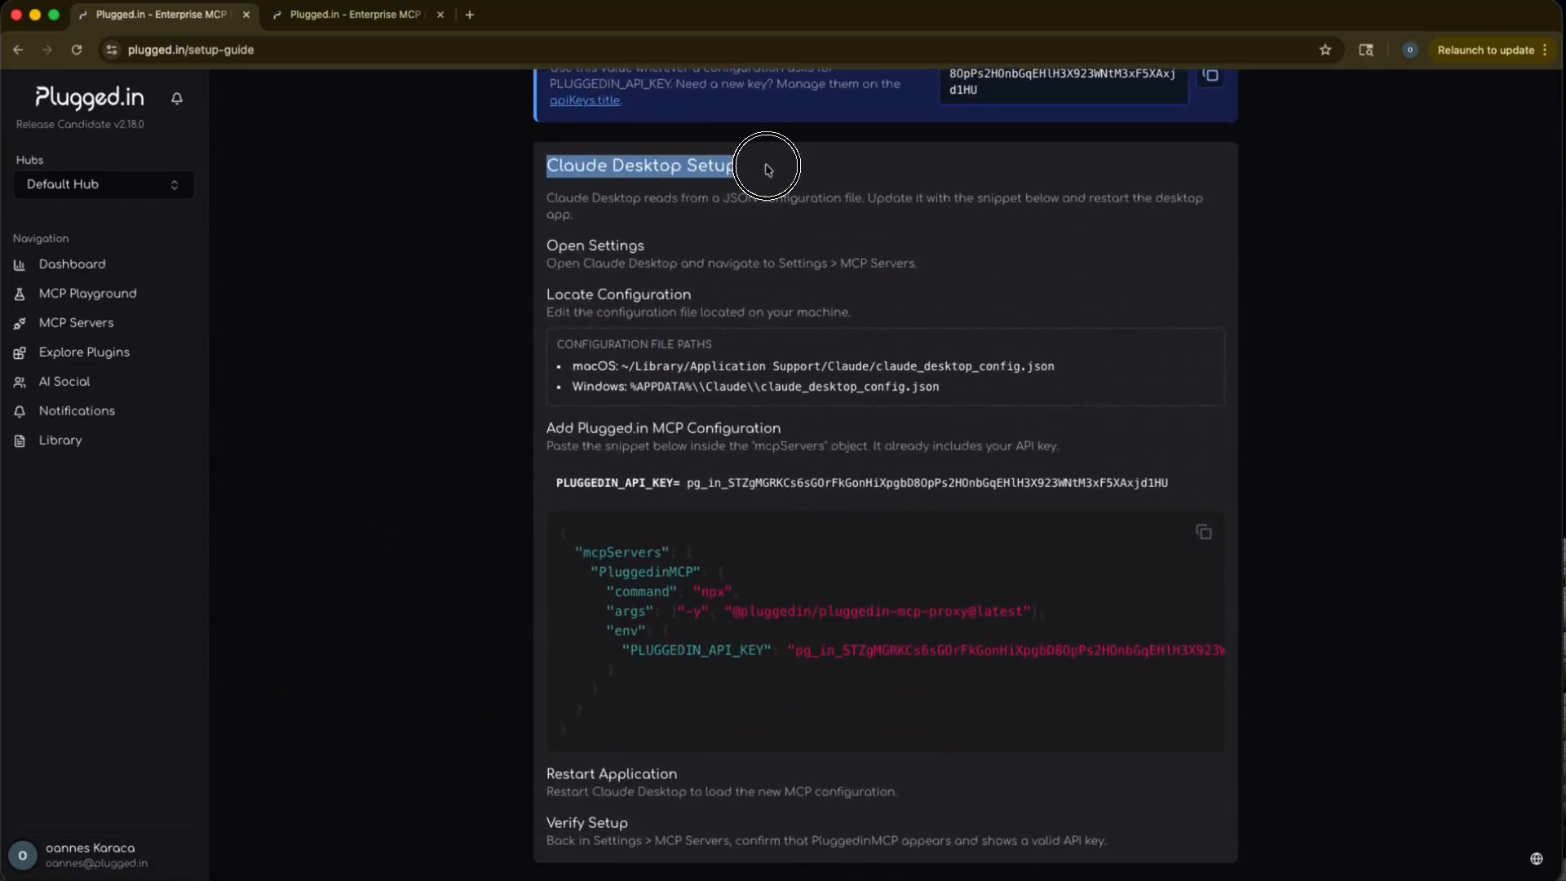
{"action": "left_click", "coordinate": [902, 583]}
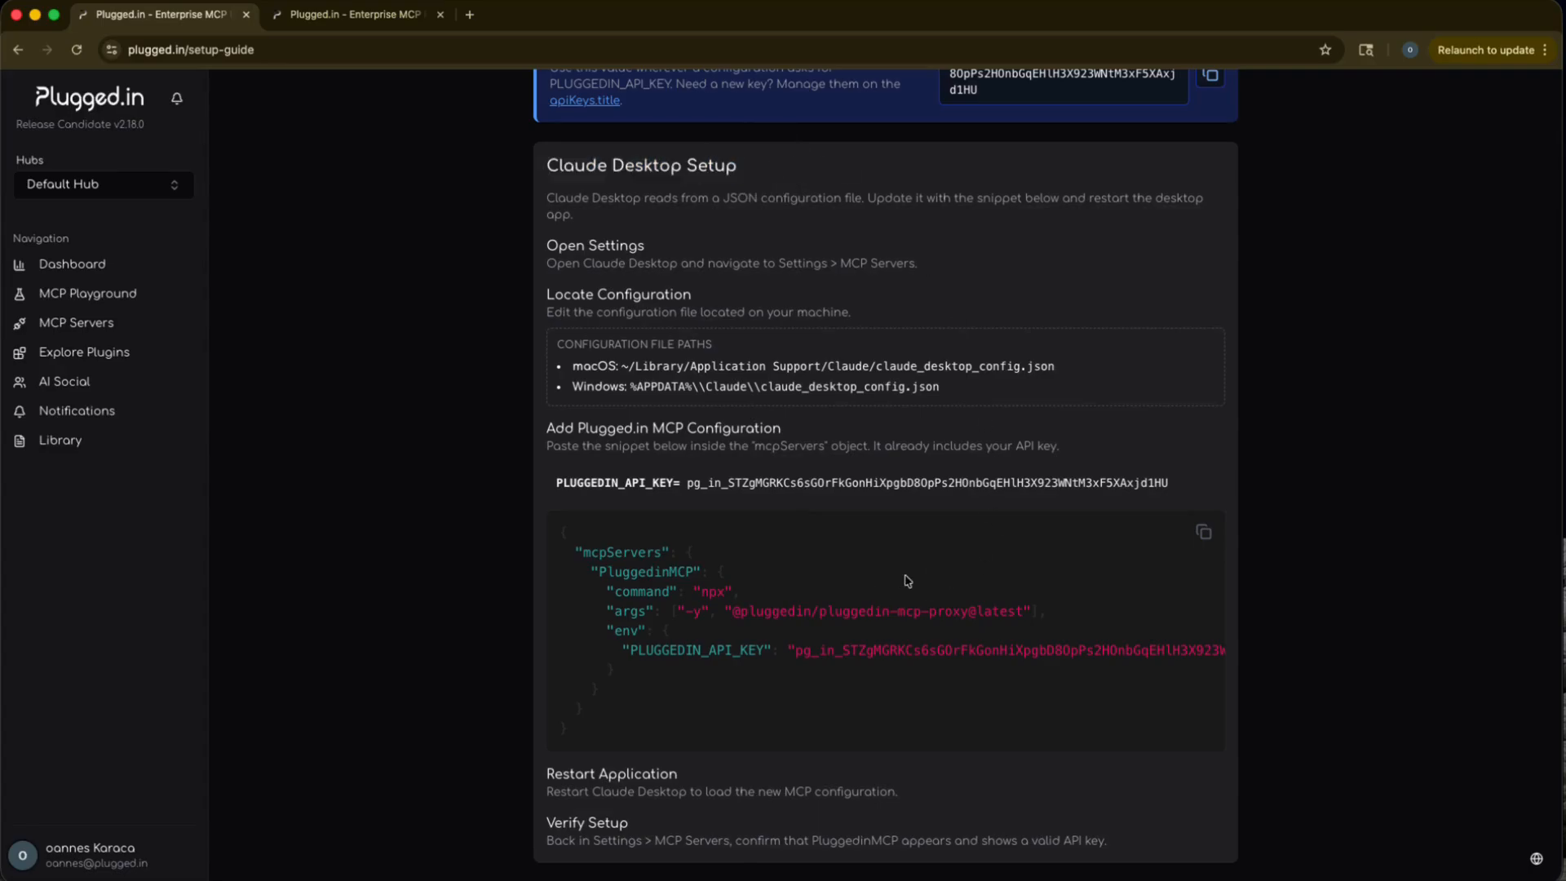
{"action": "left_click", "coordinate": [1204, 534]}
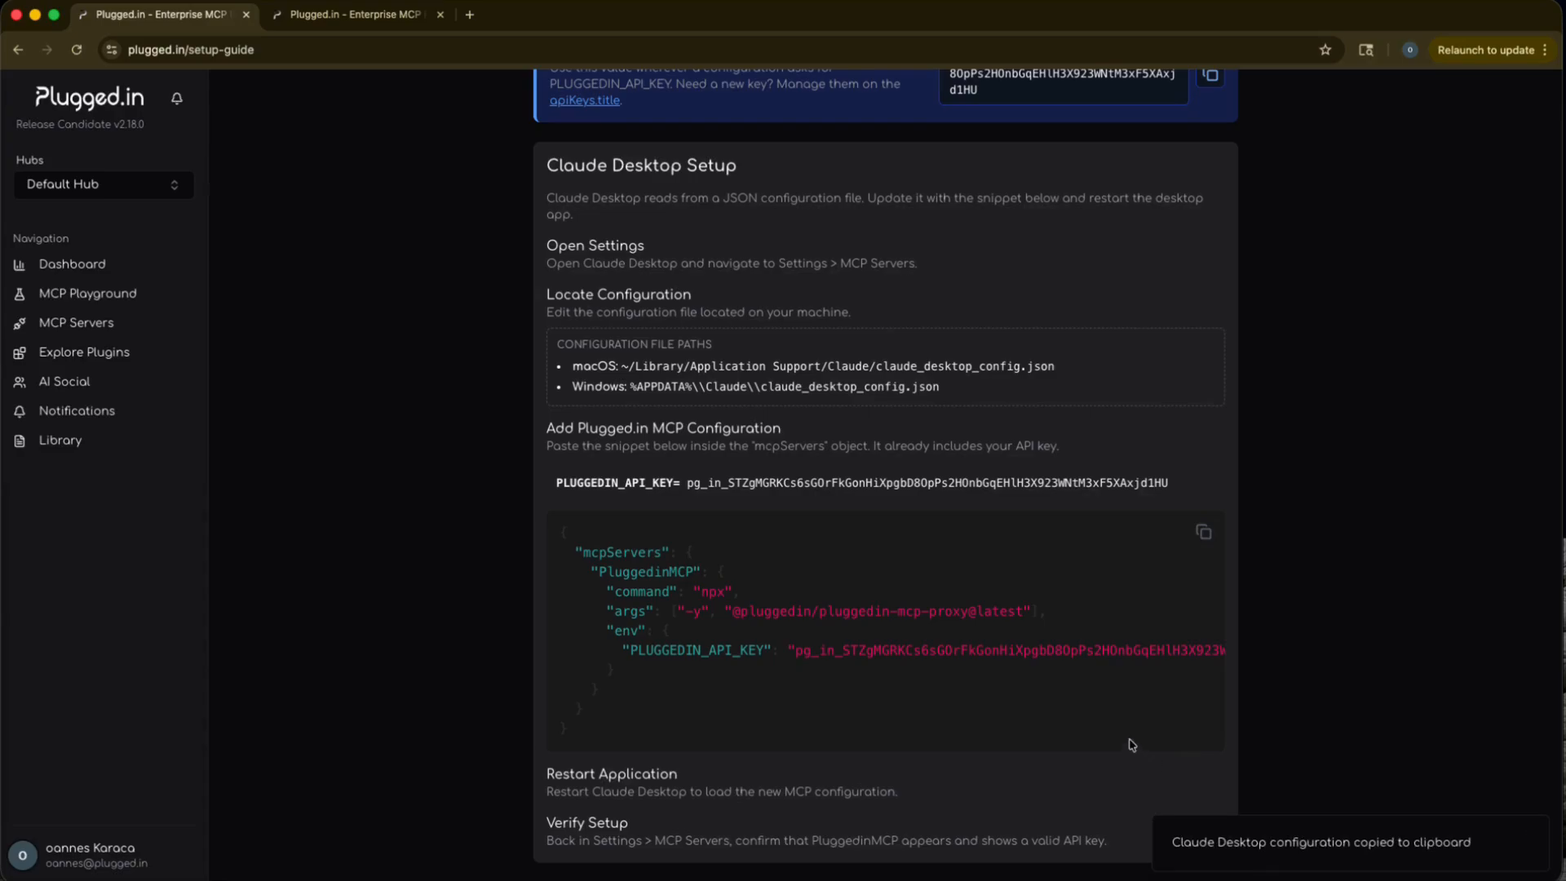
Switch to Claude Desktop and reveal its local MCP servers config file from the developer settings.
{"action": "key", "text": "super+Tab"}
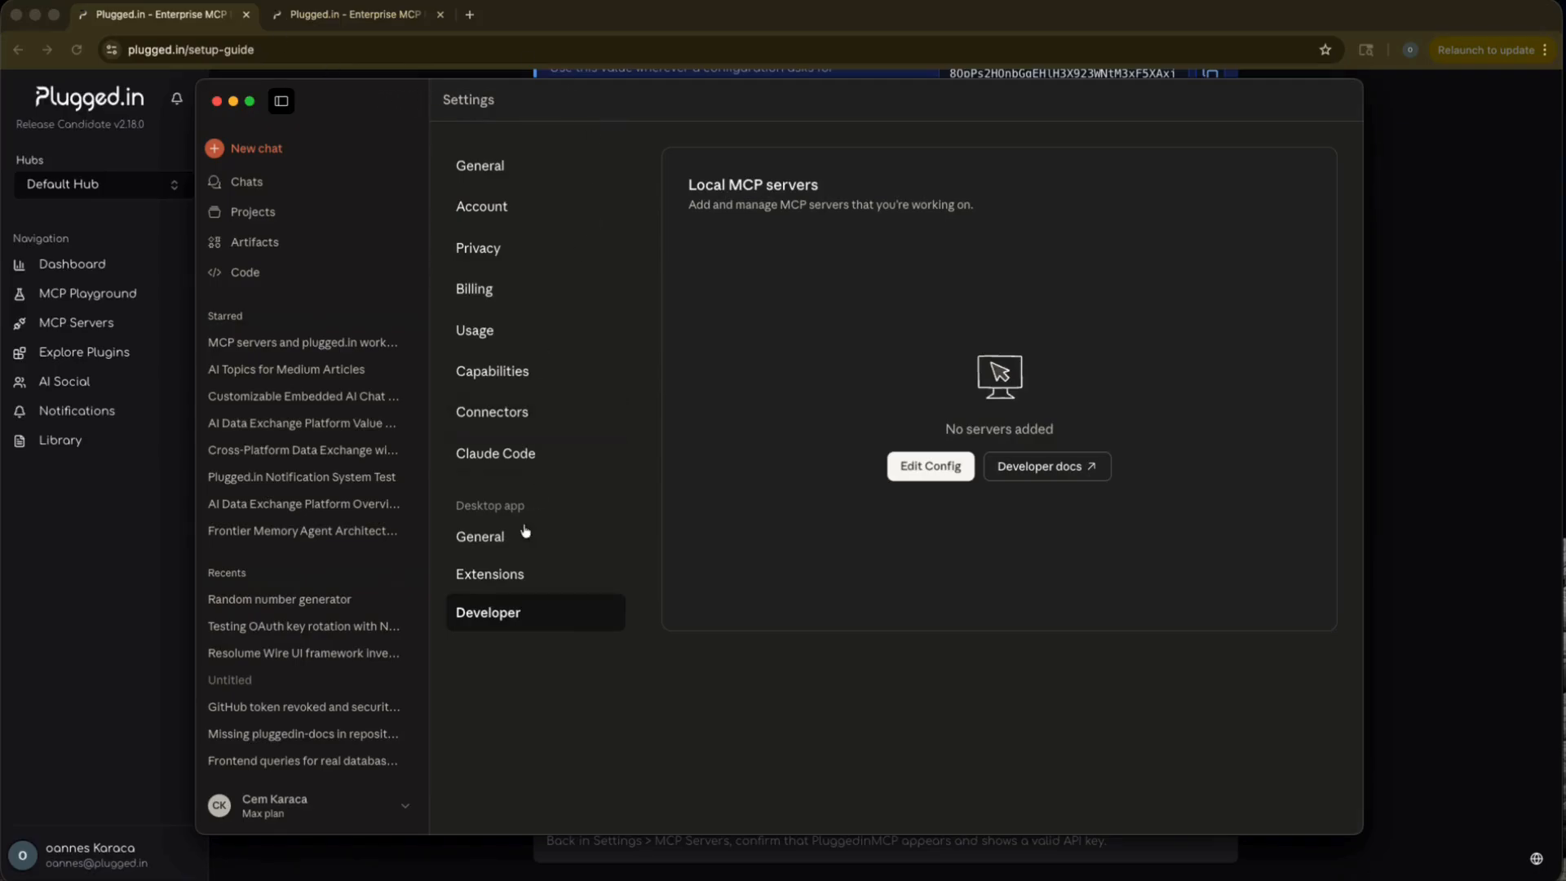
{"action": "left_click", "coordinate": [493, 539]}
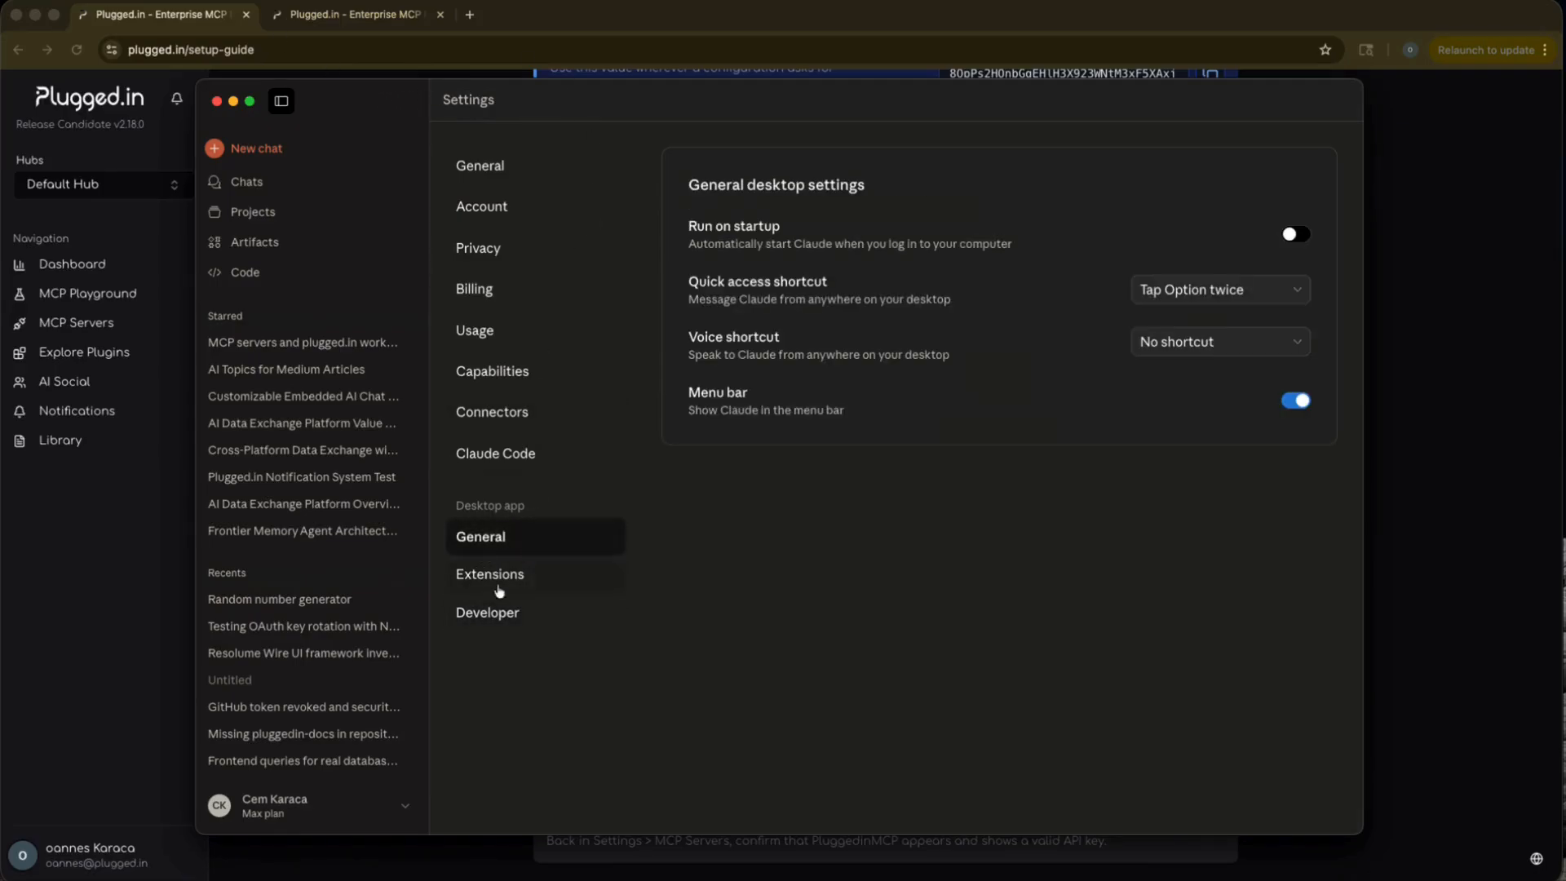
{"action": "left_click", "coordinate": [499, 624]}
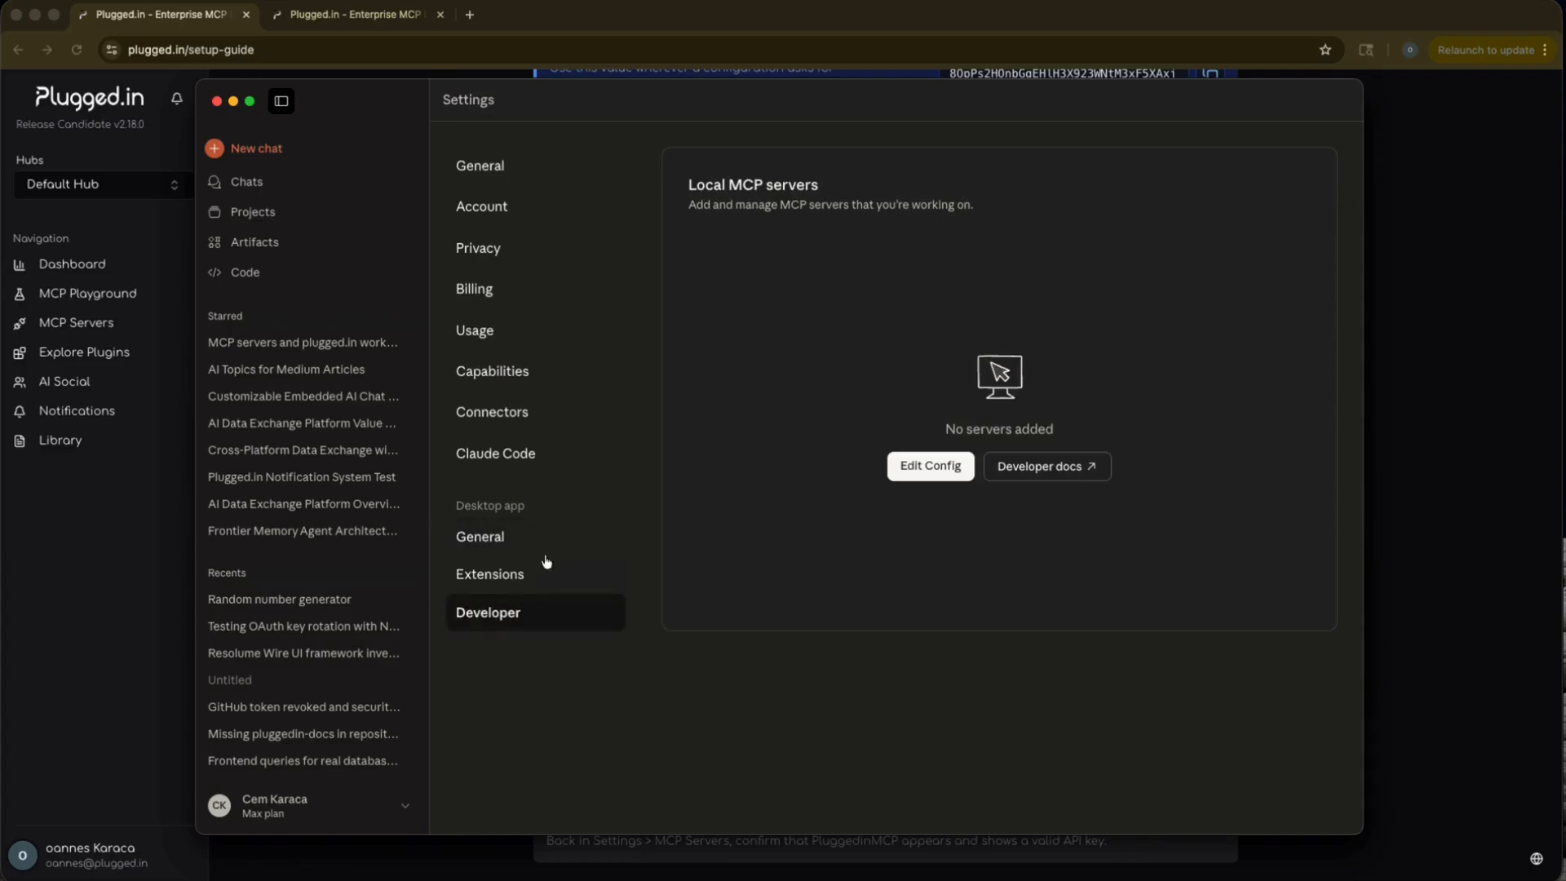
{"action": "left_click", "coordinate": [929, 467]}
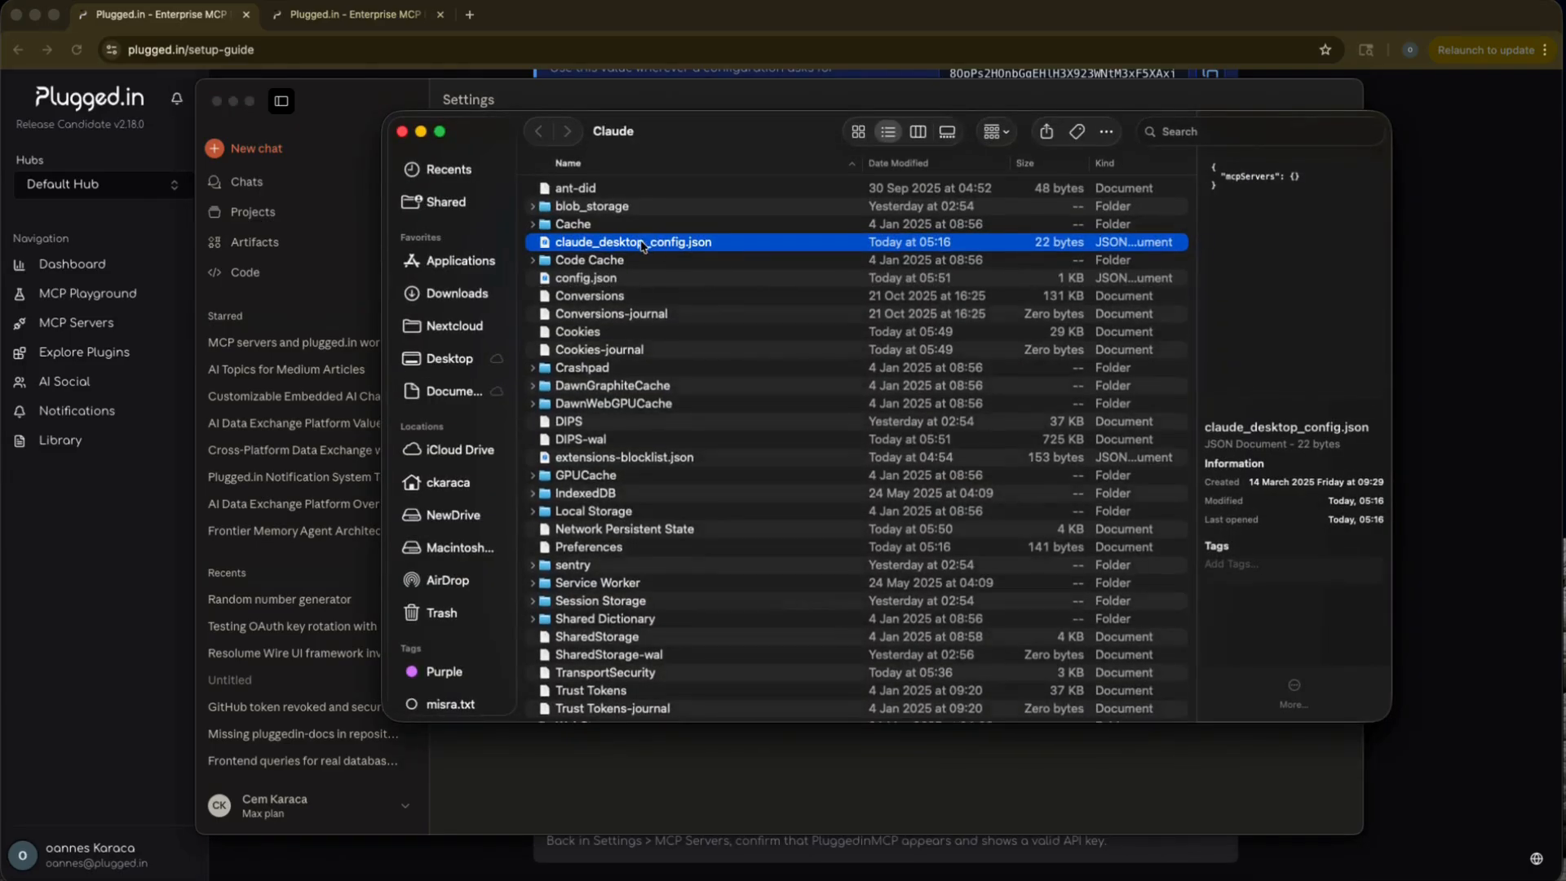
Open claude_desktop_config.json in Xcode and replace its contents with the copied PluggedinMCP configuration, including the API key.
{"action": "right_click", "coordinate": [643, 243]}
{"action": "mouse_move", "coordinate": [698, 277]}
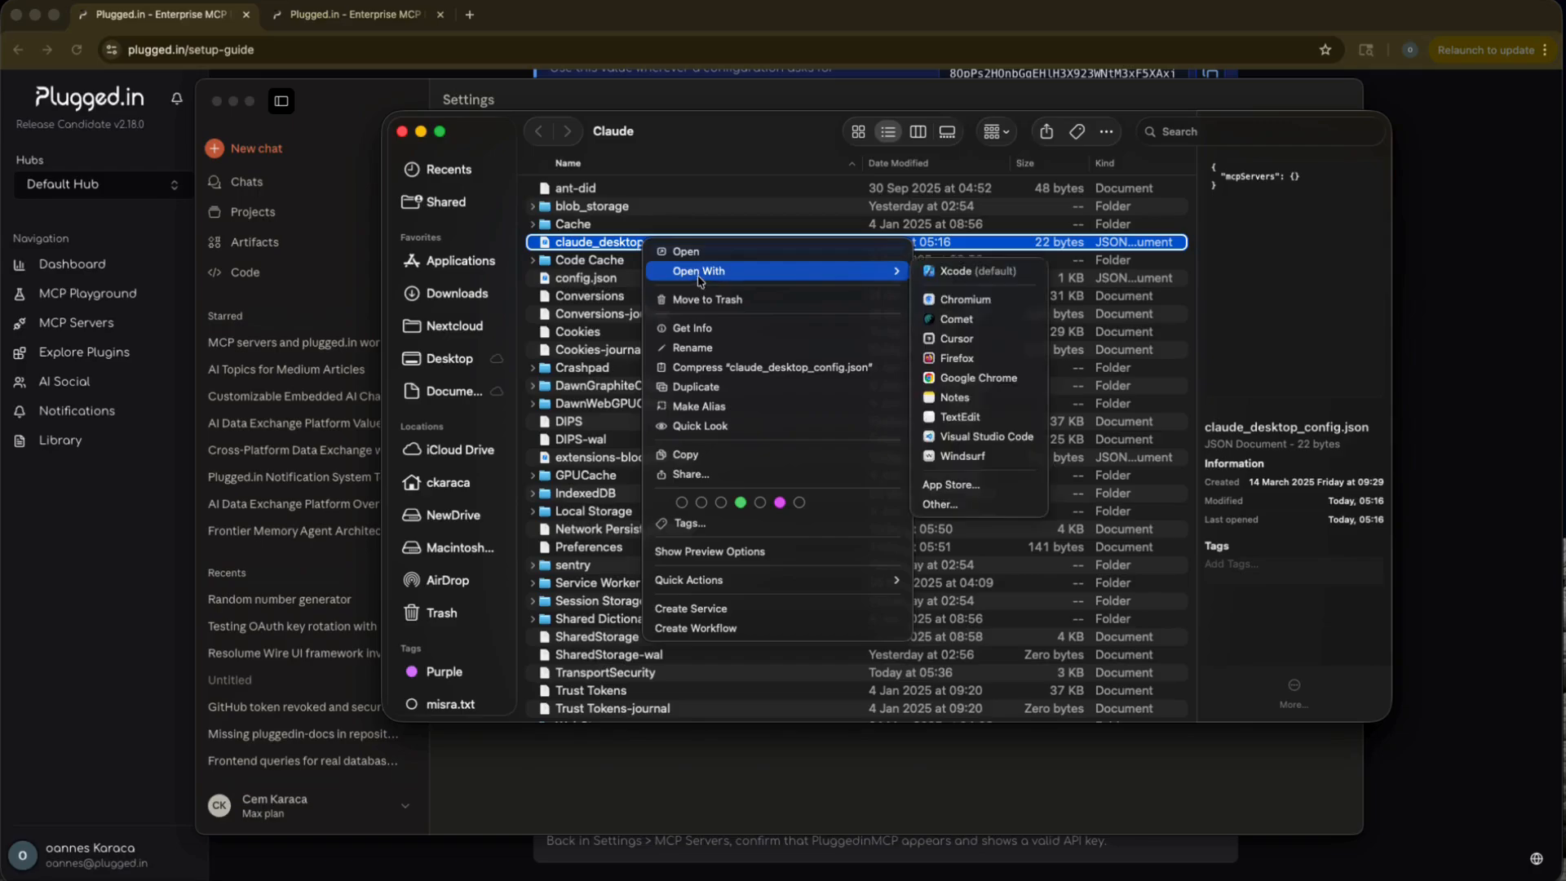
{"action": "left_click", "coordinate": [978, 271]}
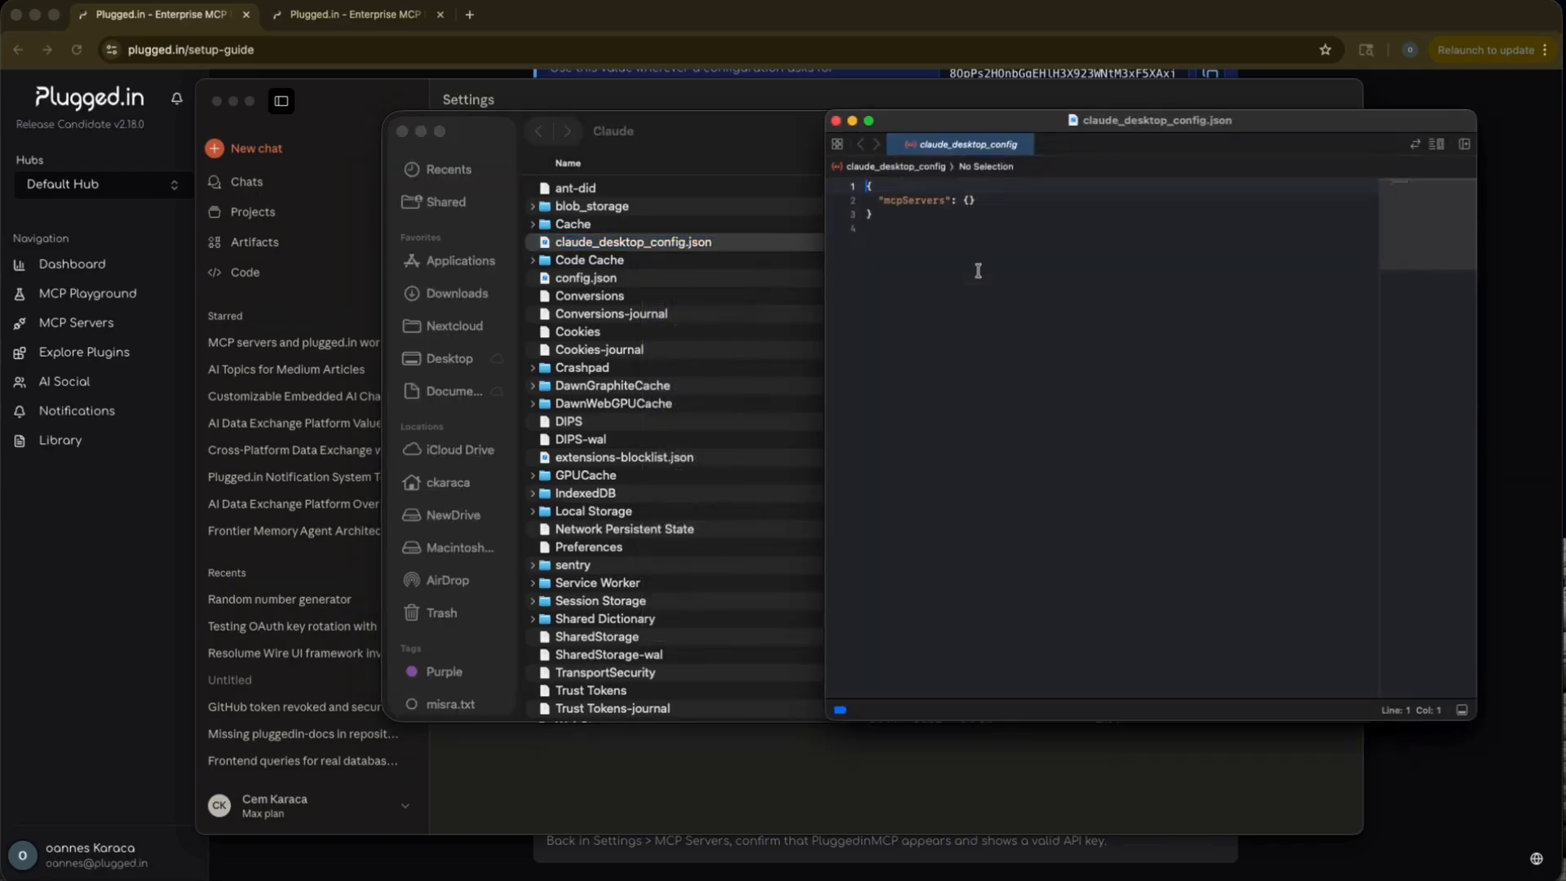
{"action": "left_click_drag", "start_coordinate": [993, 261], "coordinate": [851, 181]}
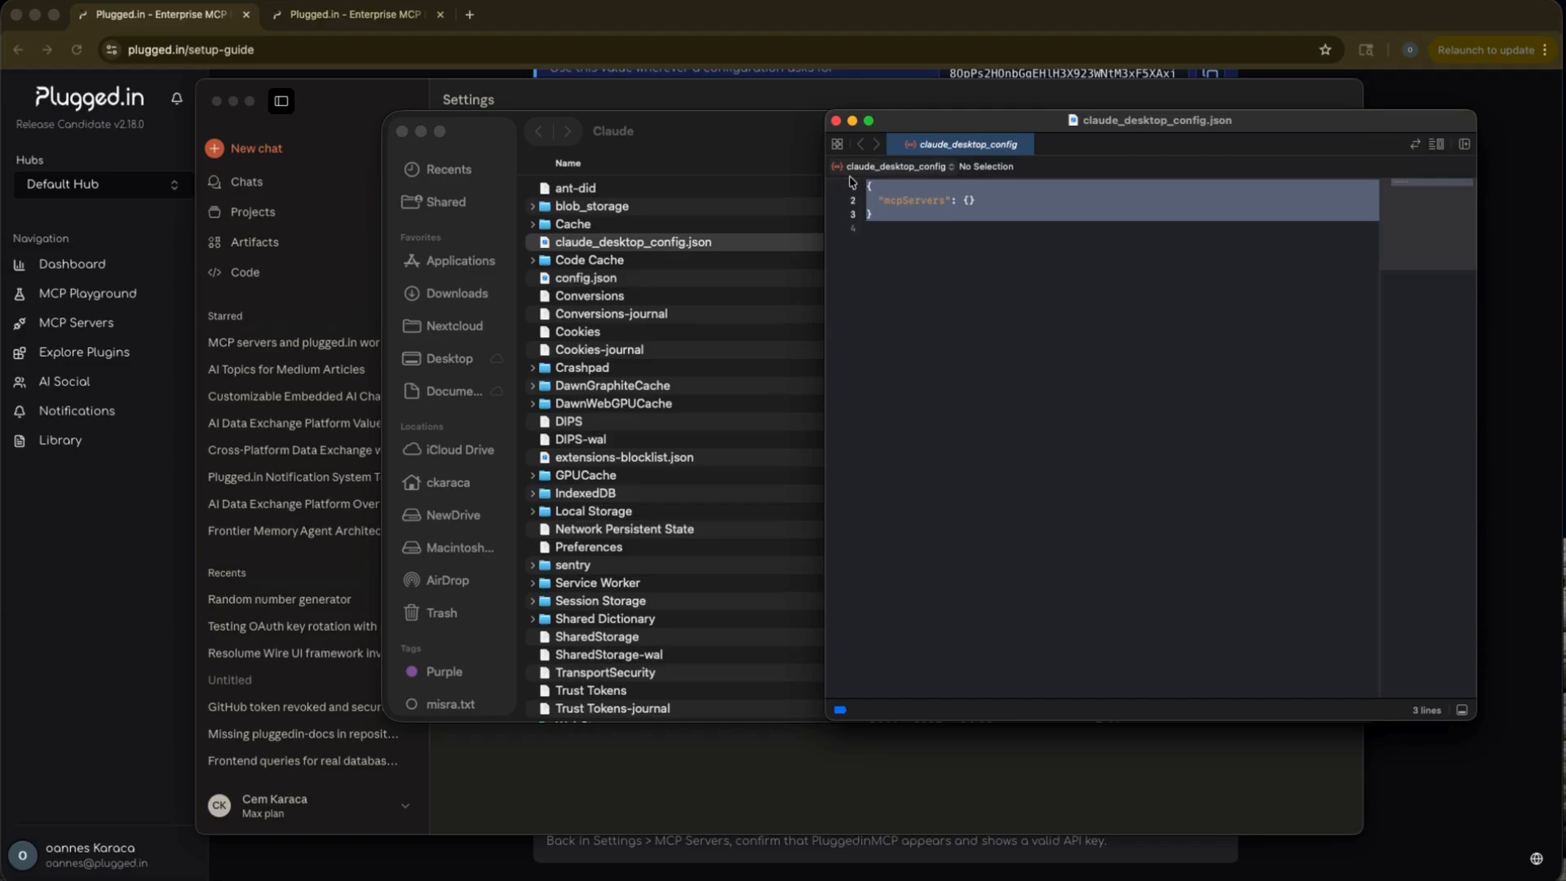
{"action": "key", "text": "super+v"}
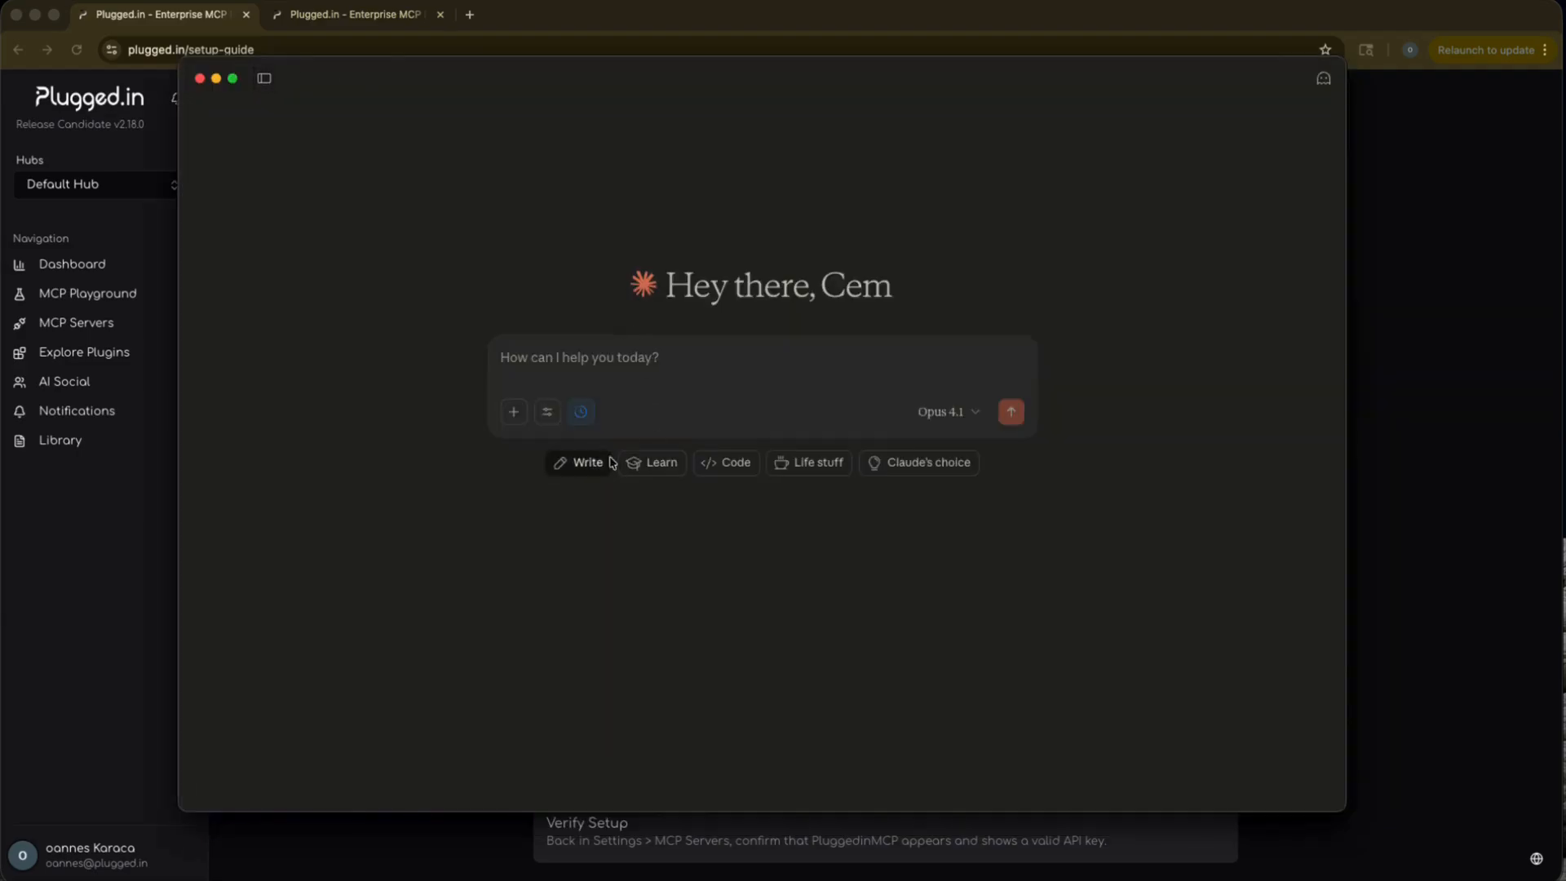
Review the tools that the PluggedinMCP connector offers in Claude's new chat.
{"action": "left_click", "coordinate": [547, 412]}
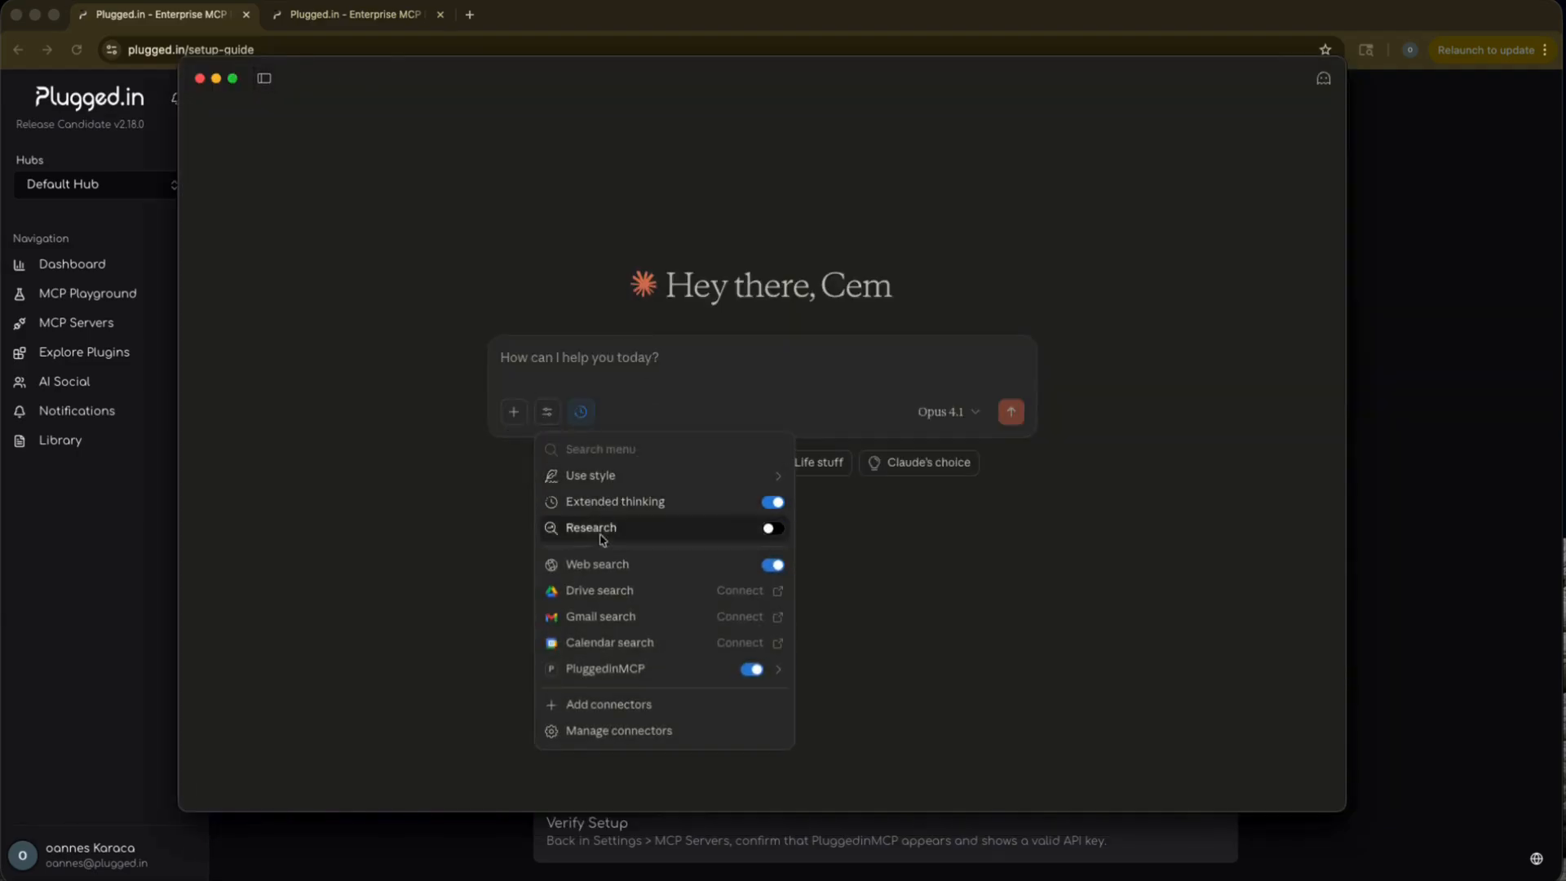
{"action": "left_click", "coordinate": [605, 668]}
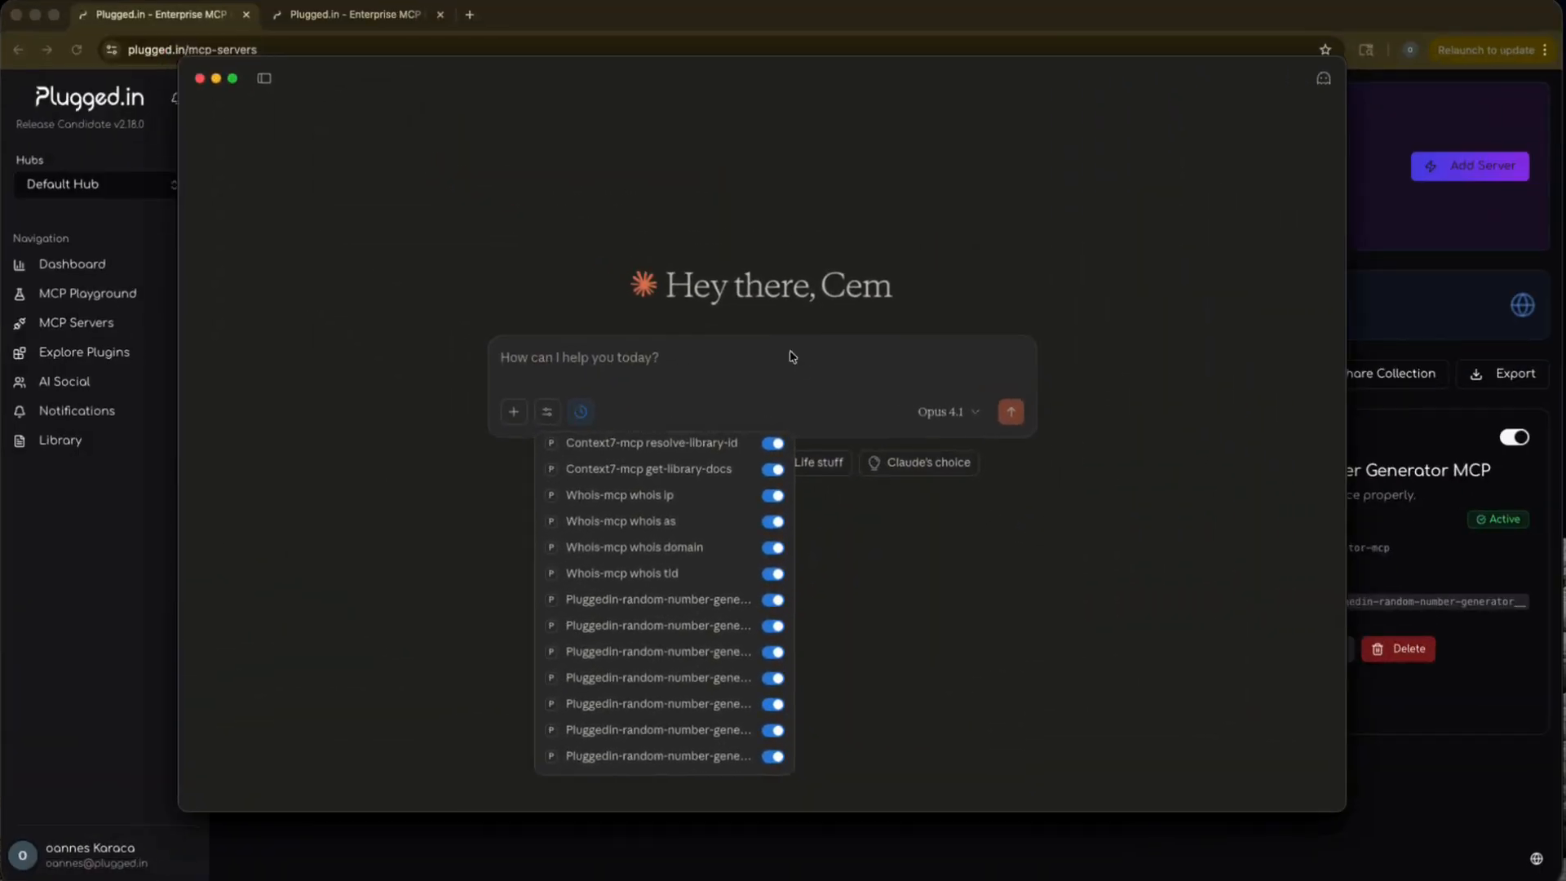
{"action": "left_click", "coordinate": [680, 363]}
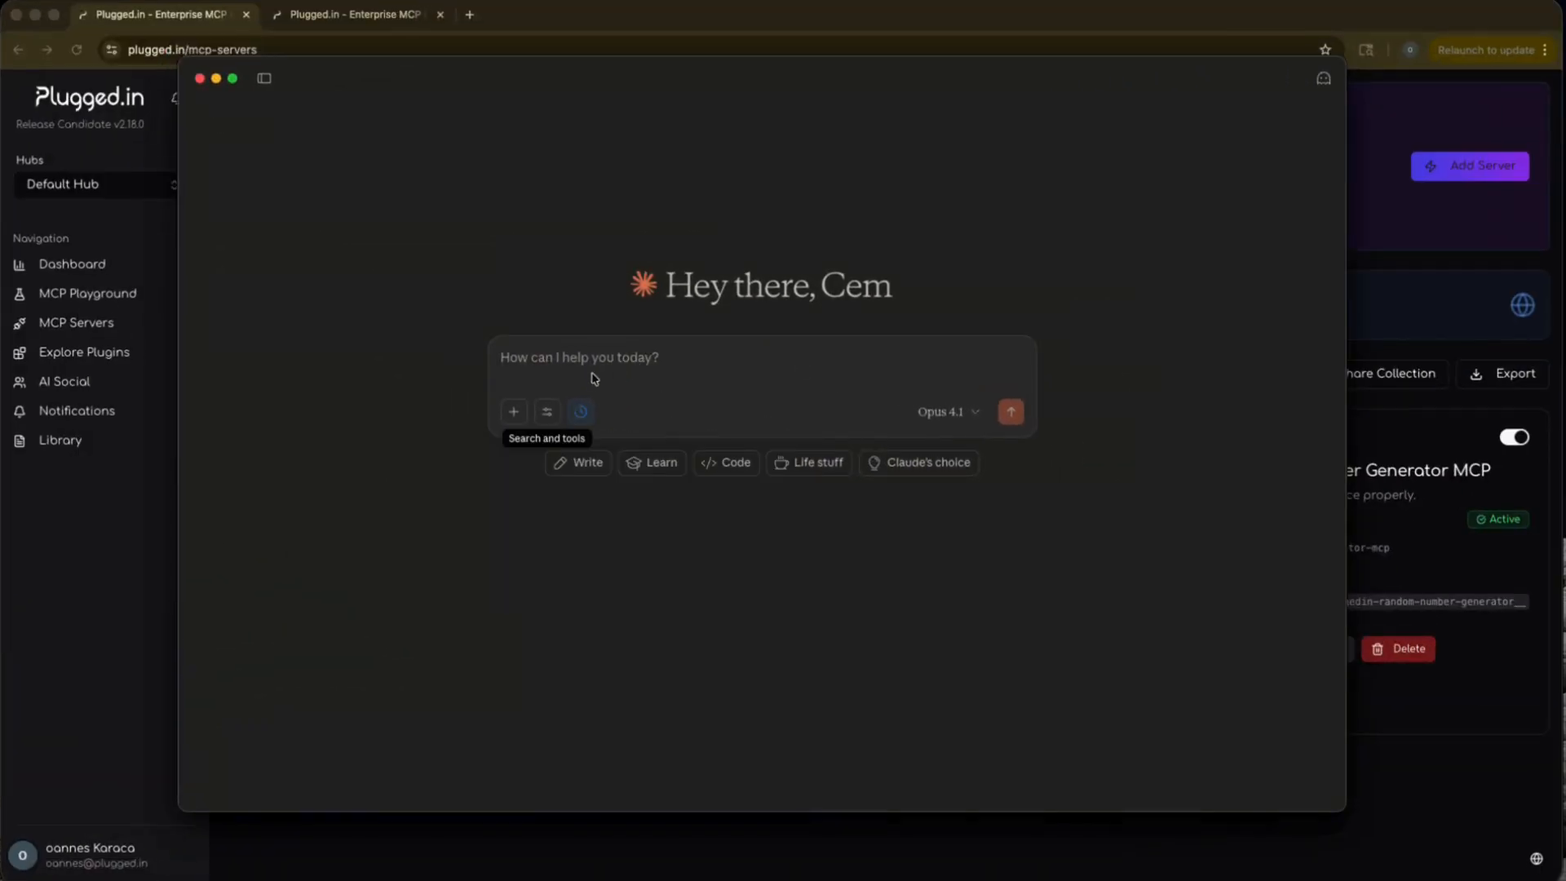
Send Claude the prompt "Generate a random number".
{"action": "type", "text": "Generate a rando"}
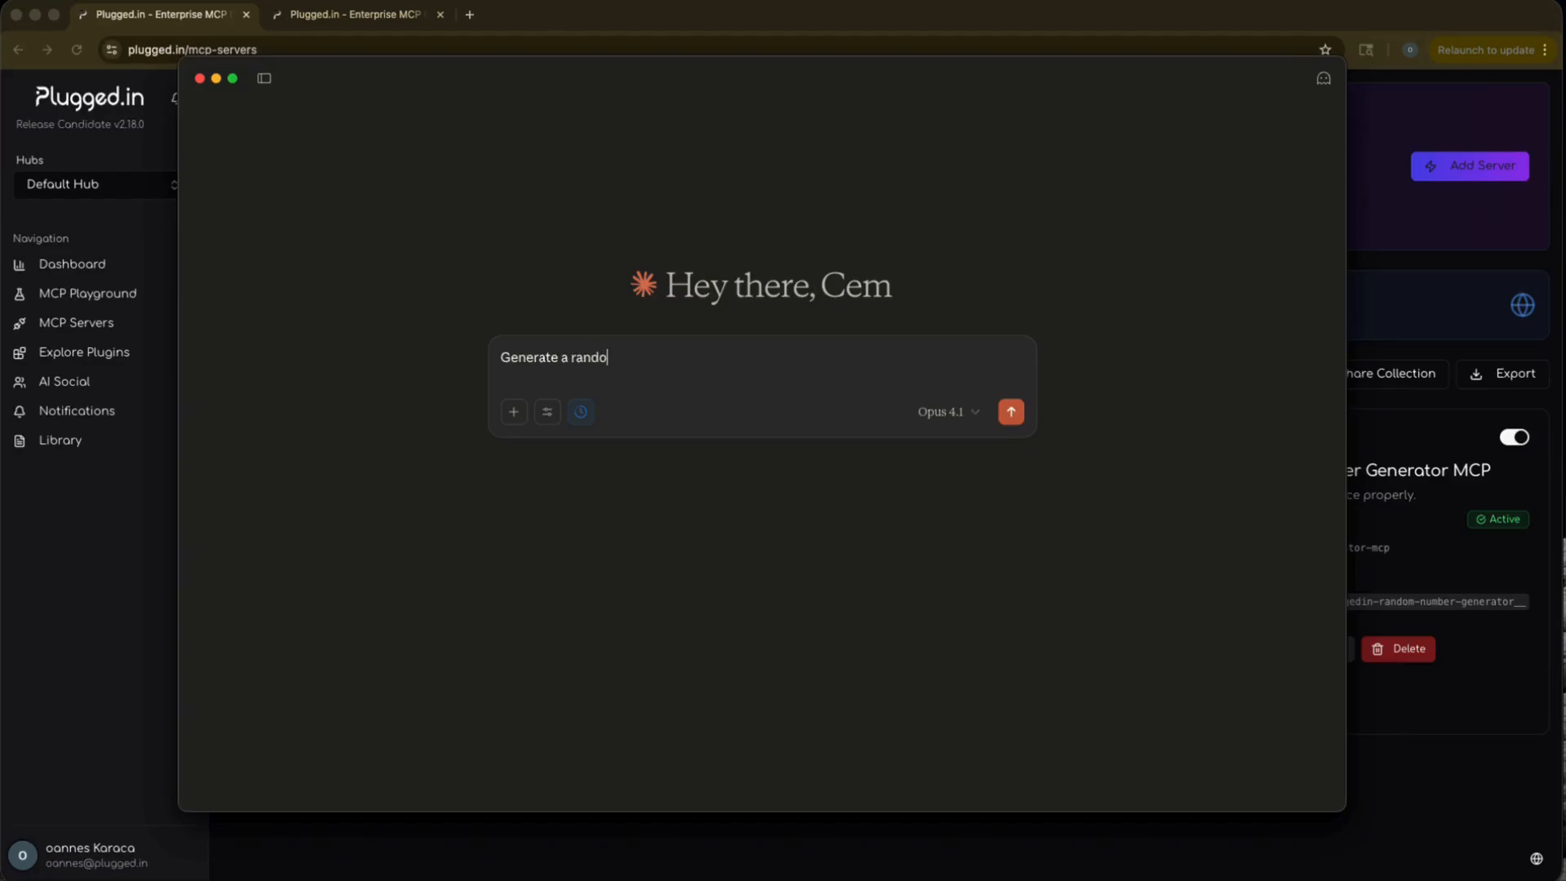
{"action": "type", "text": "ber"}
{"action": "key", "text": "Return"}
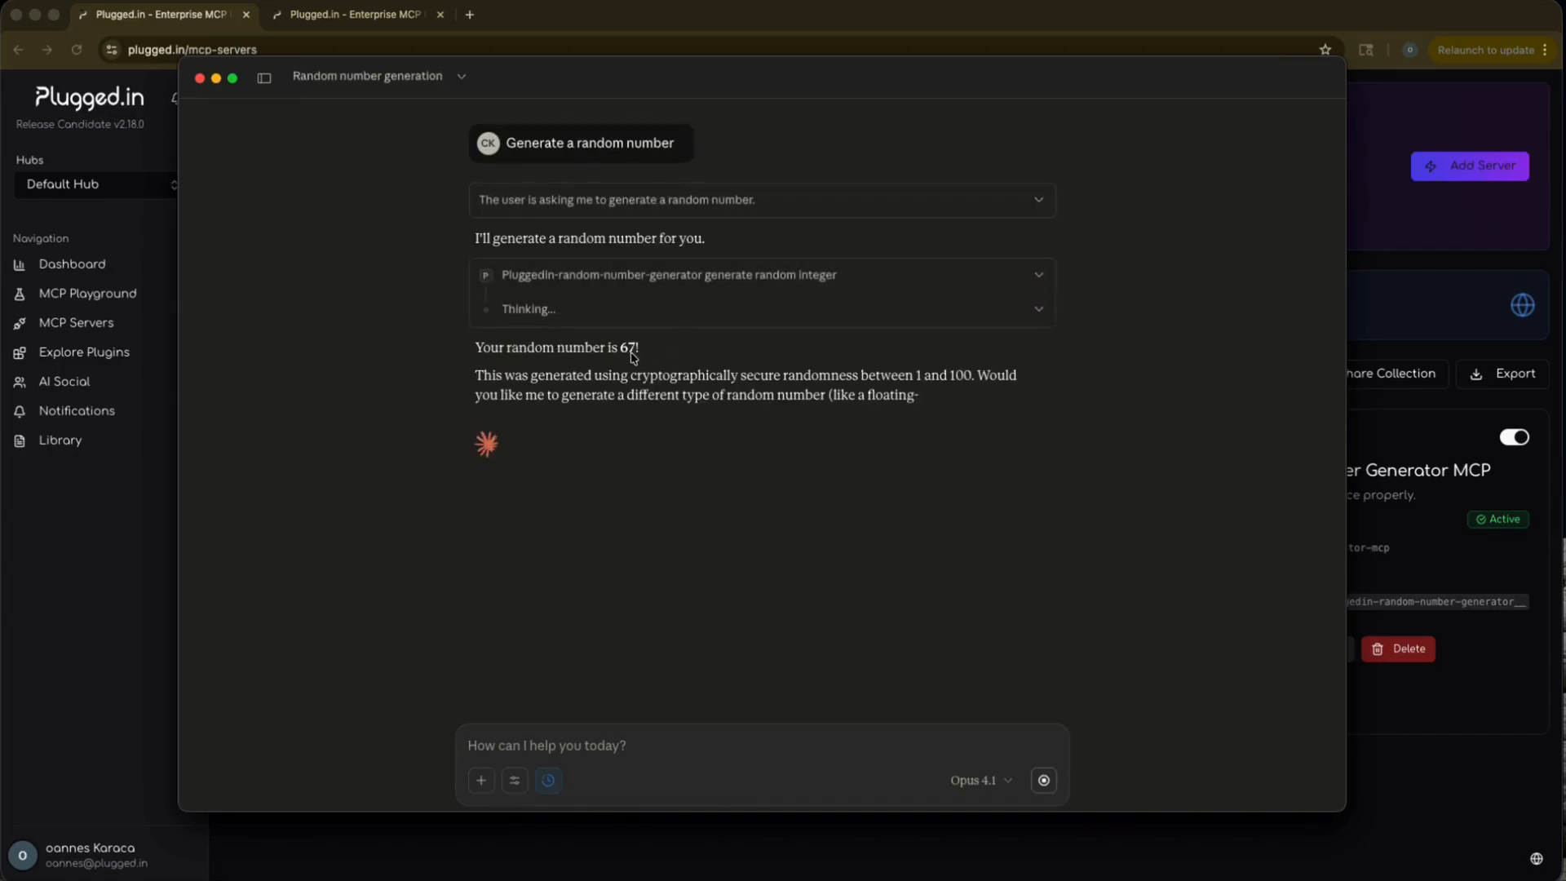
Inspect the request and response of the random integer tool call, and collapse its details.
{"action": "left_click", "coordinate": [1036, 311]}
{"action": "left_click", "coordinate": [717, 277]}
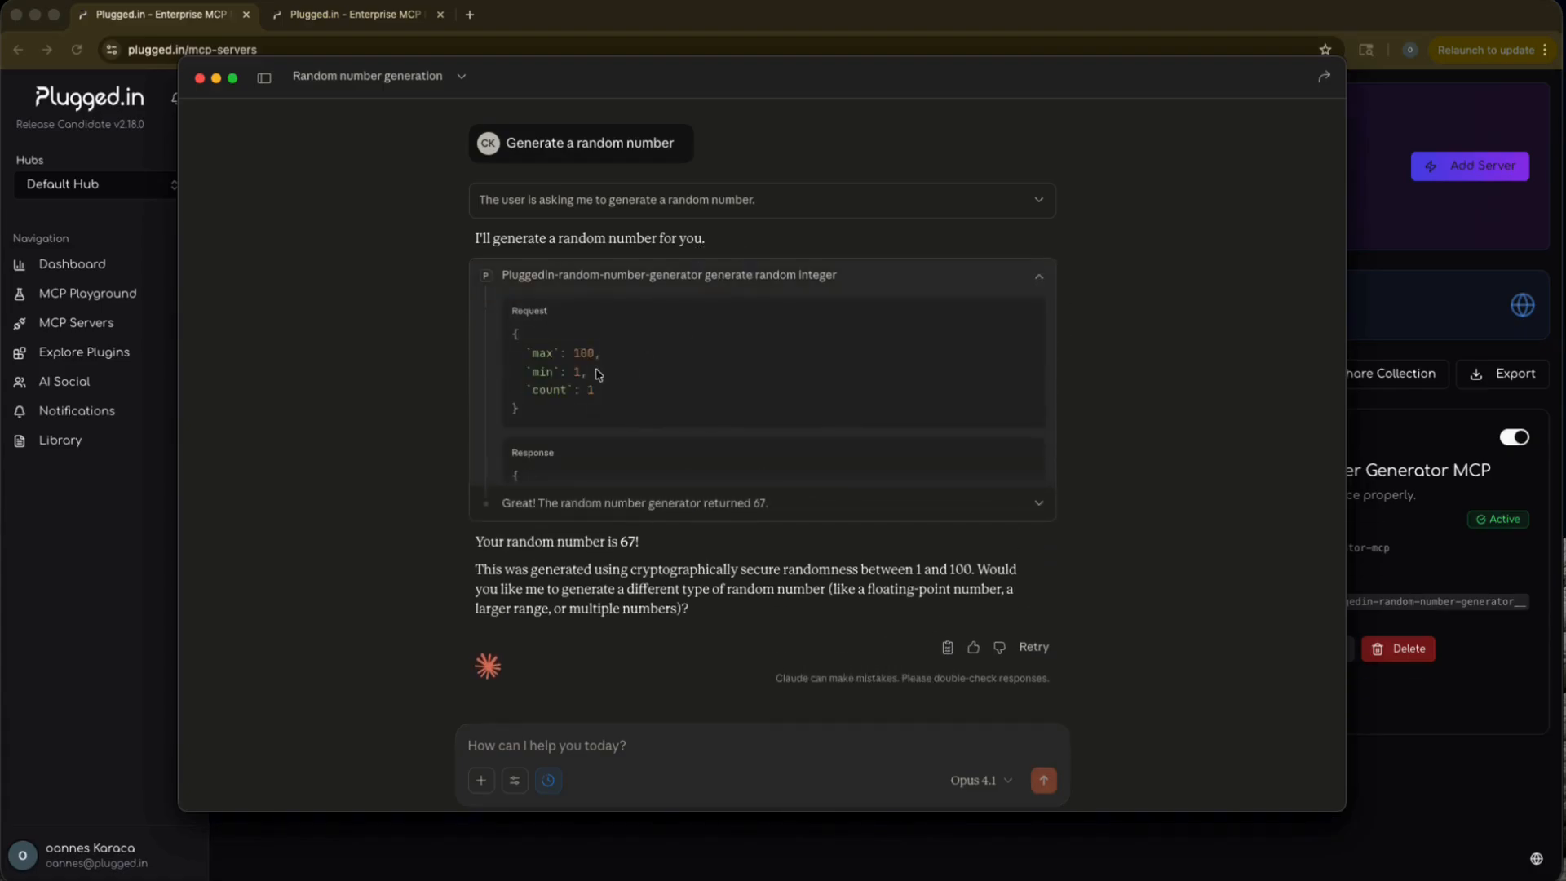
{"action": "scroll", "coordinate": [595, 371], "scroll_direction": "down", "scroll_amount": 5}
{"action": "scroll", "coordinate": [596, 369], "scroll_direction": "down", "scroll_amount": 1}
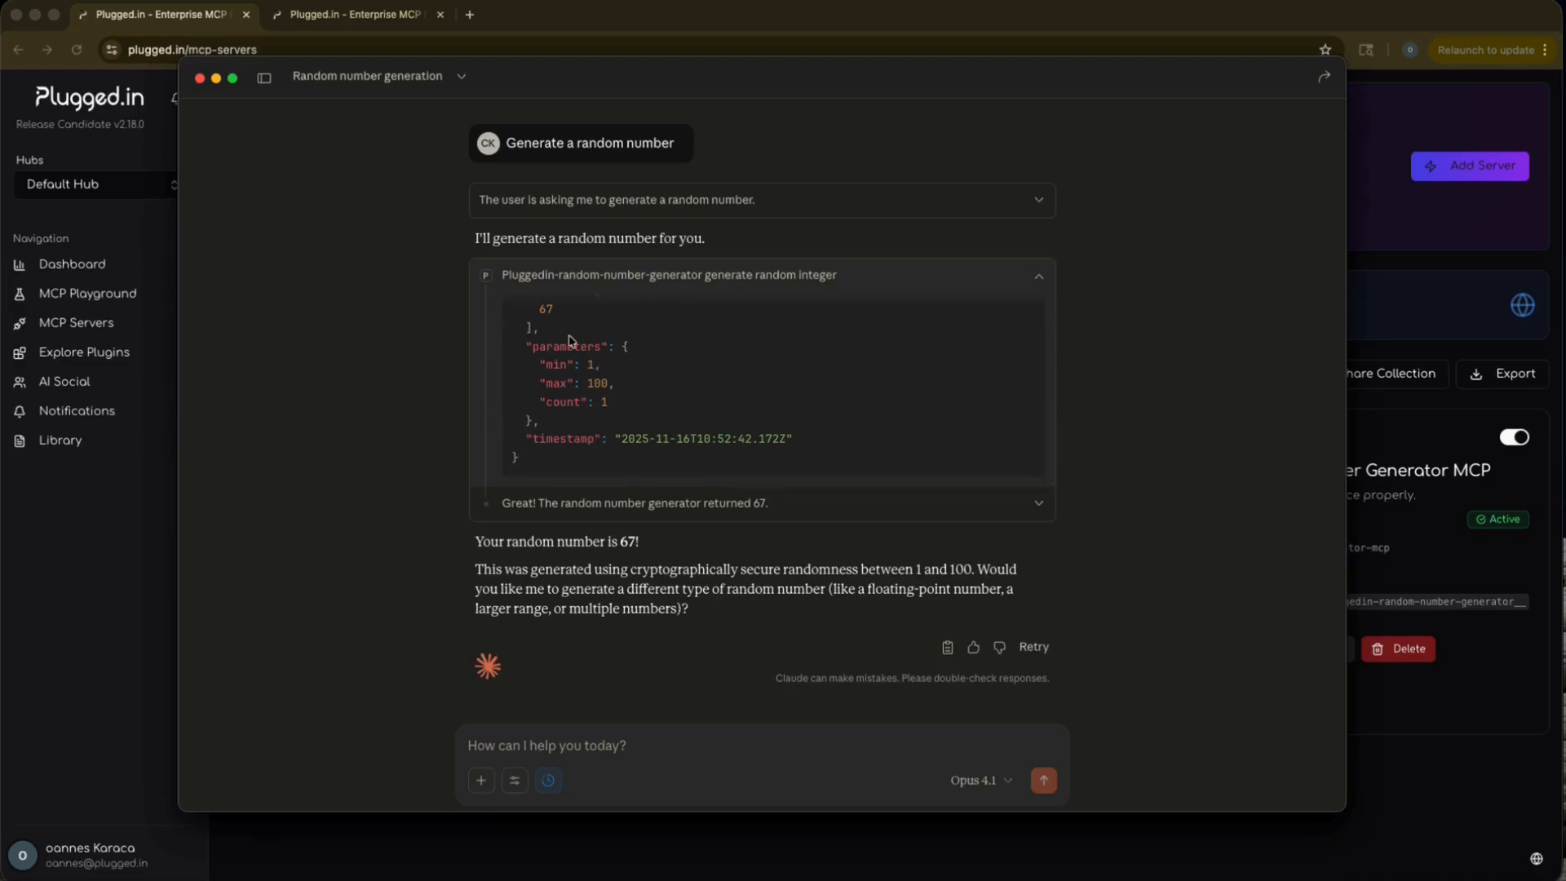
{"action": "left_click", "coordinate": [529, 277]}
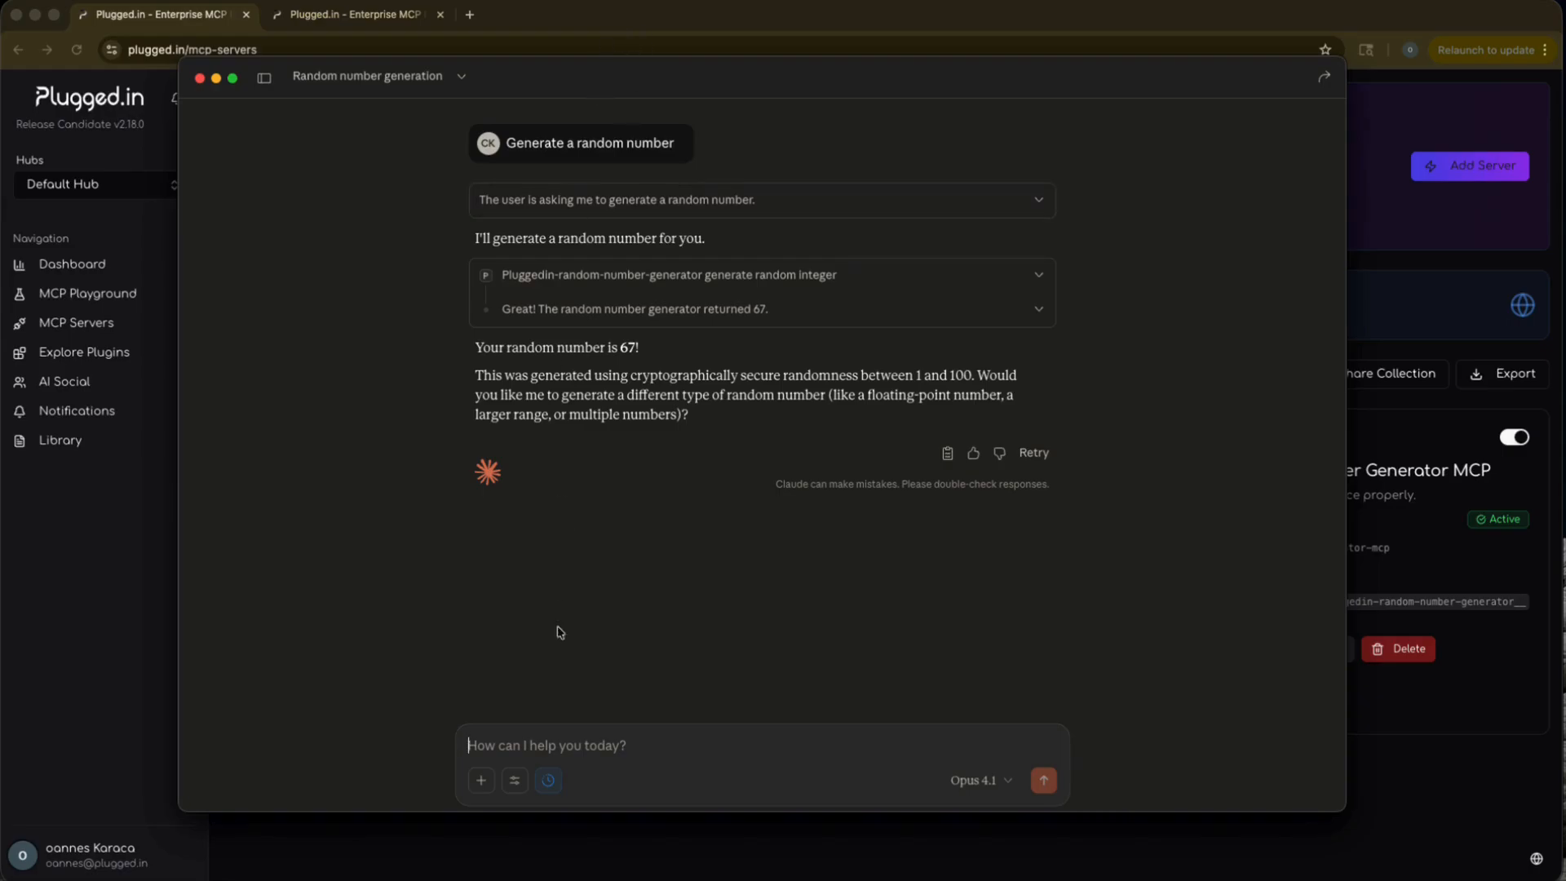
Send the prompt "Whois google.com" and read through the reply.
{"action": "type", "text": "Whois google.com"}
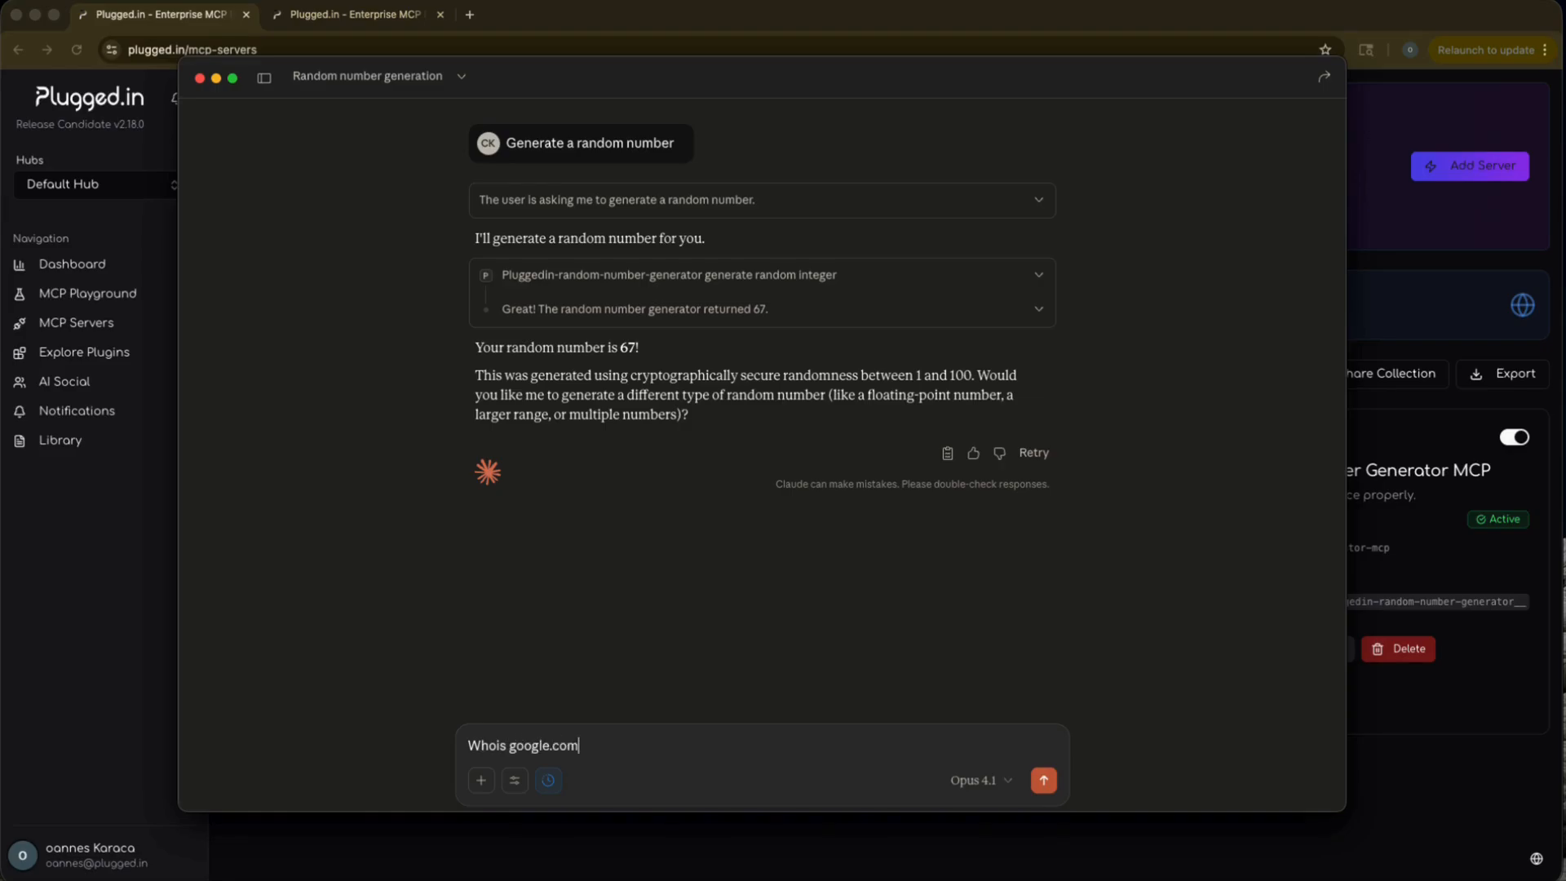
{"action": "key", "text": "Return"}
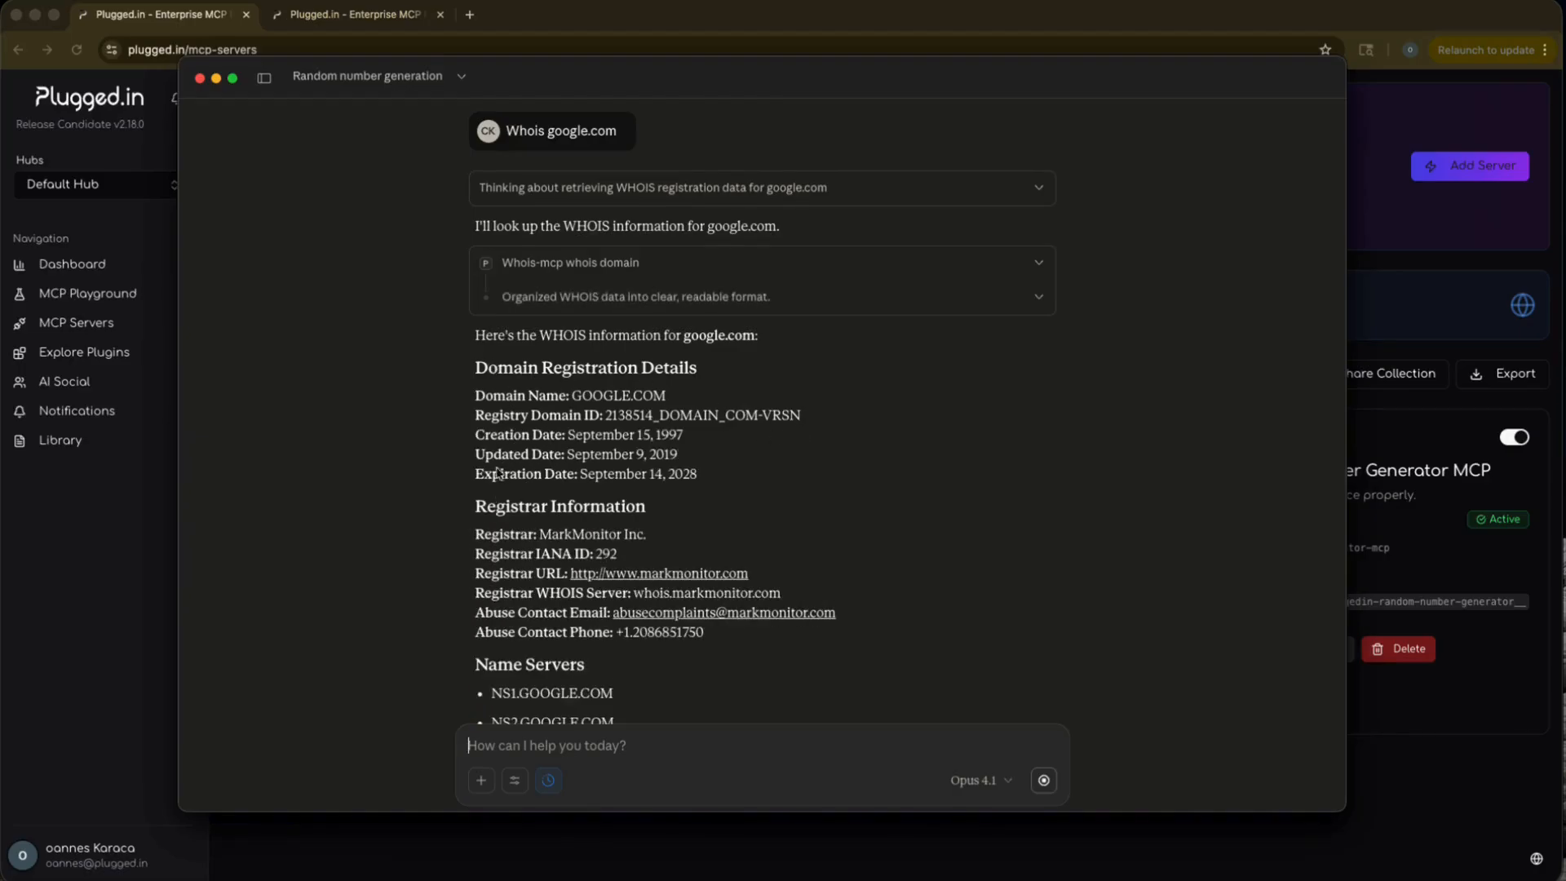
{"action": "scroll", "coordinate": [506, 467], "scroll_direction": "down", "scroll_amount": 4}
{"action": "scroll", "coordinate": [506, 465], "scroll_direction": "down", "scroll_amount": 1}
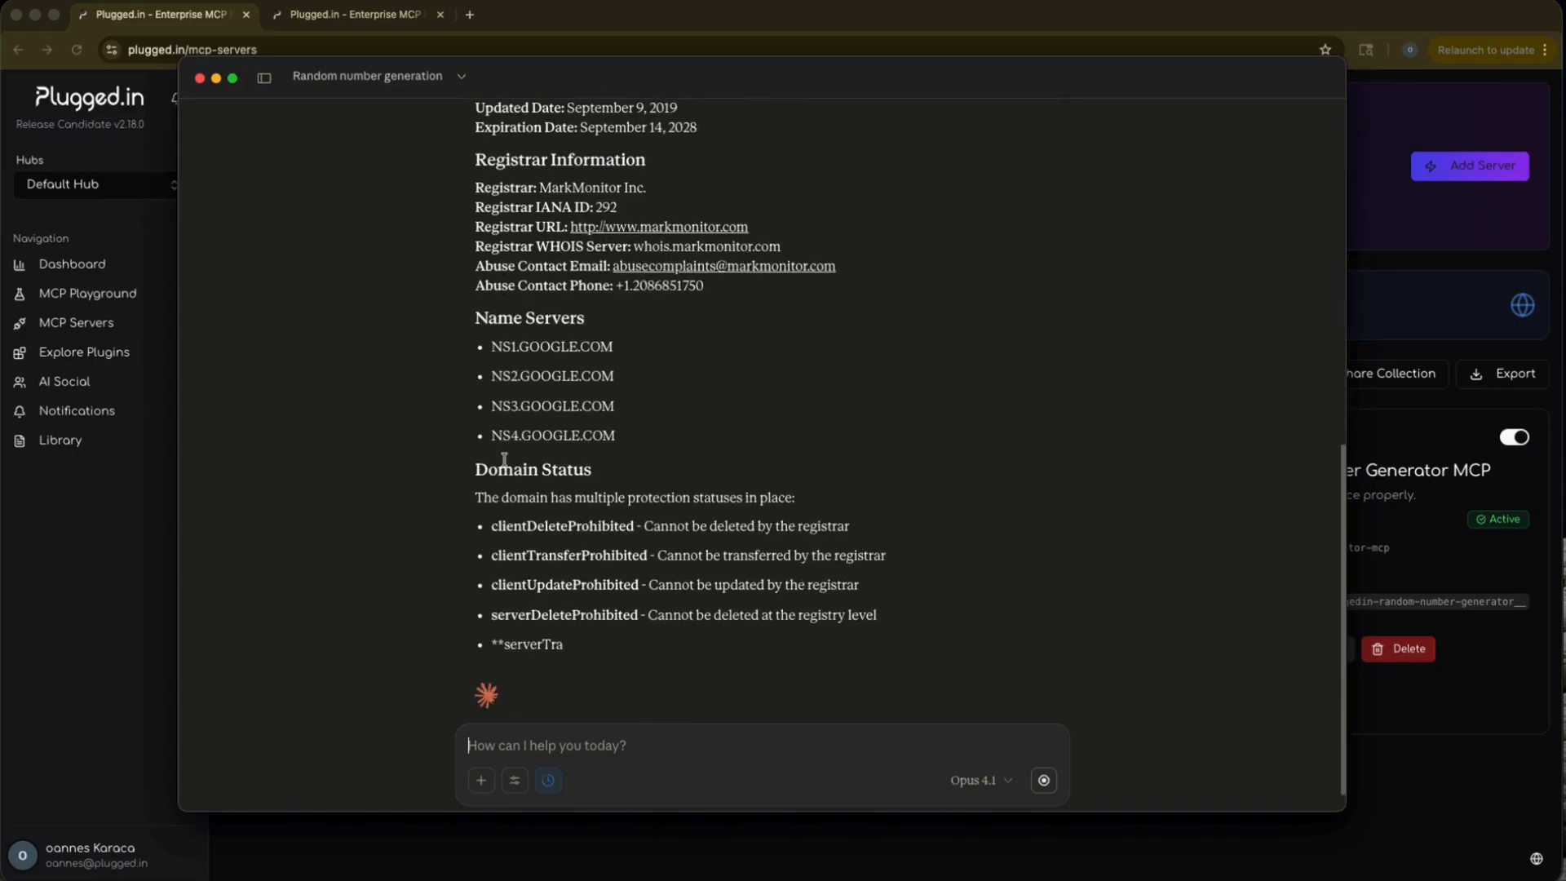
Read the remaining sections of the google.com WHOIS reply and return to its registration details.
{"action": "scroll", "coordinate": [506, 460], "scroll_direction": "down", "scroll_amount": 1}
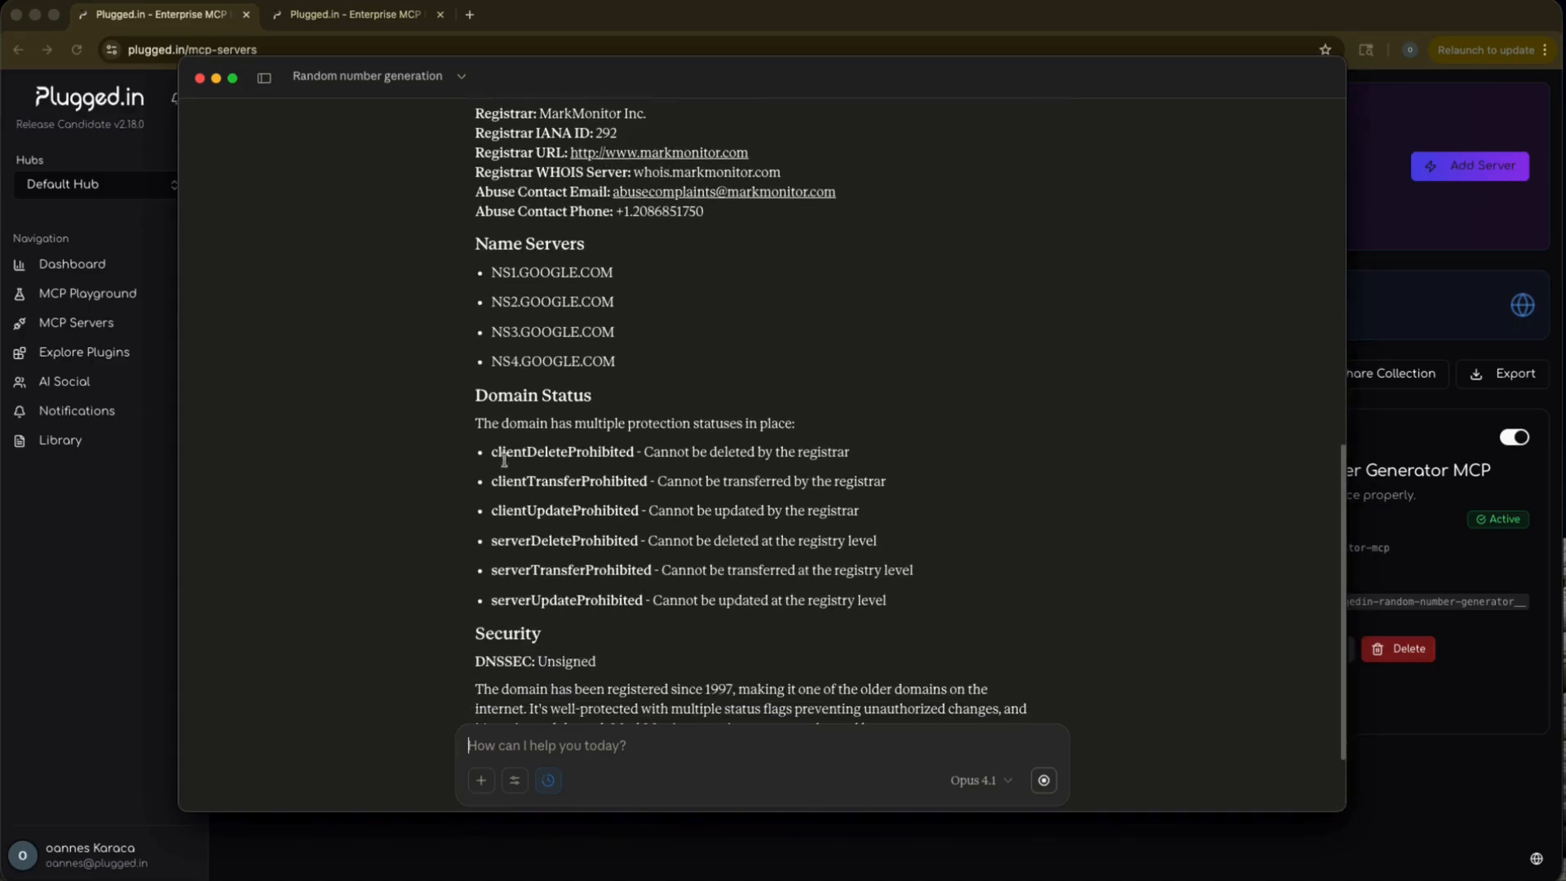
{"action": "scroll", "coordinate": [506, 465], "scroll_direction": "up", "scroll_amount": 2}
{"action": "scroll", "coordinate": [506, 464], "scroll_direction": "up", "scroll_amount": 3}
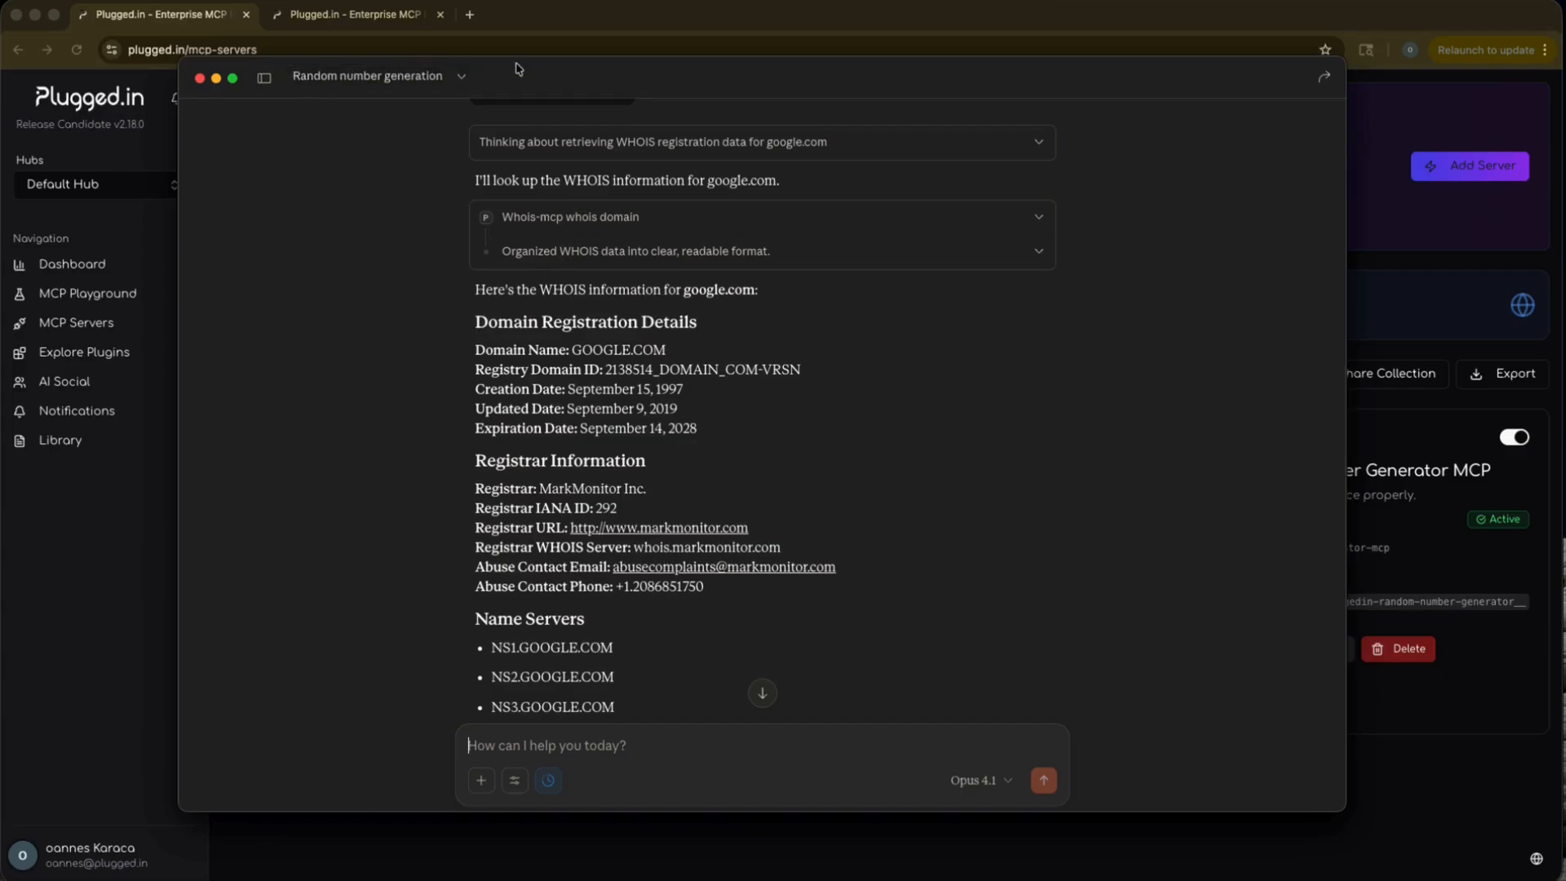
Move the Claude window aside and open the document Library in Plugged.in.
{"action": "left_click_drag", "start_coordinate": [515, 68], "coordinate": [758, 49]}
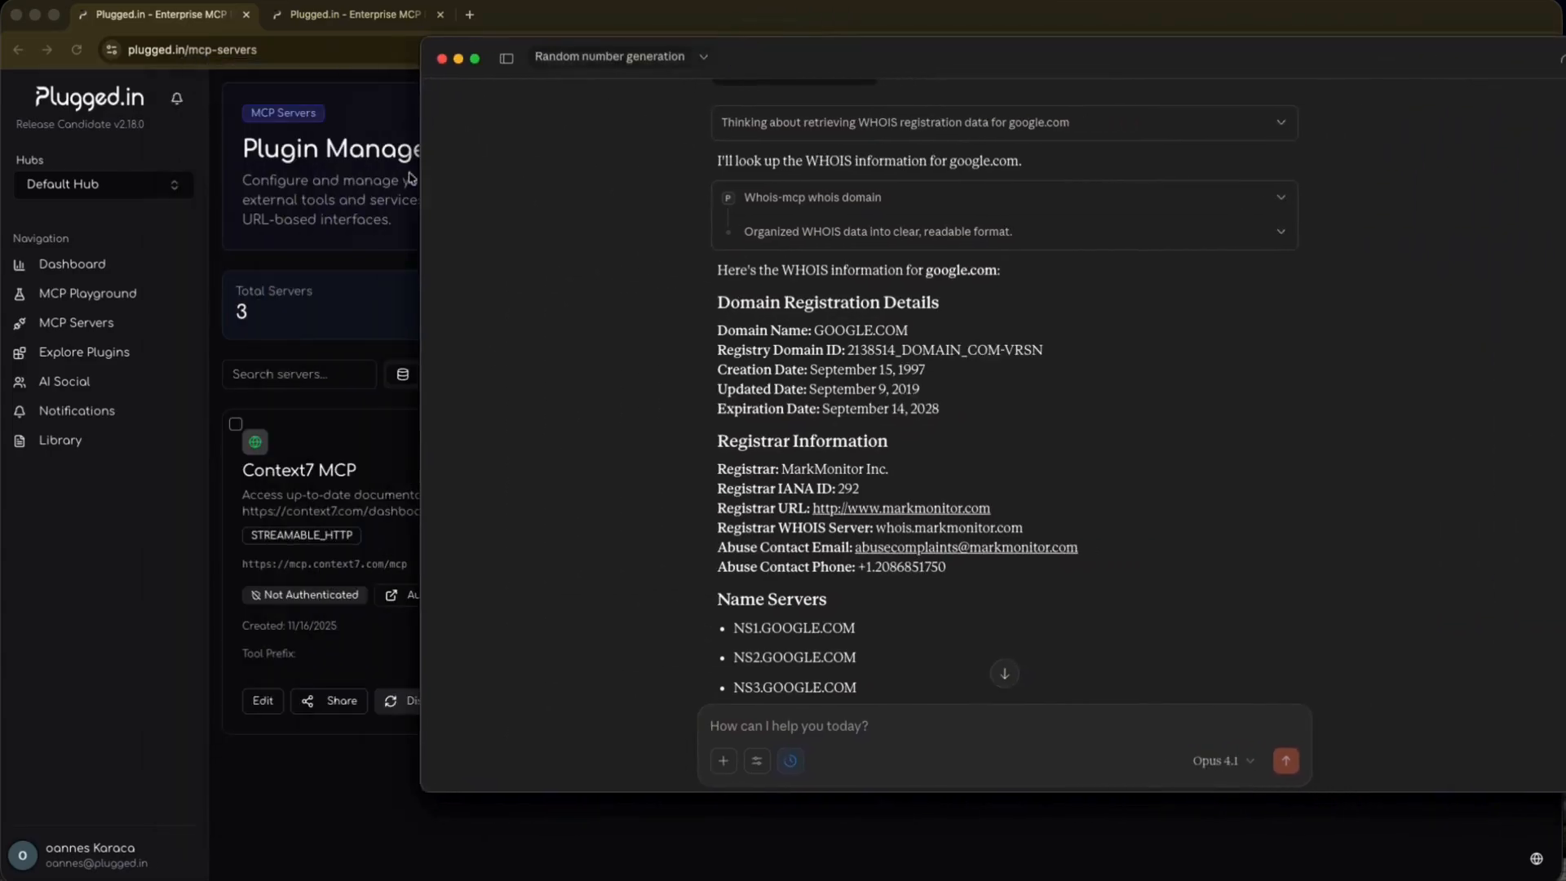
{"action": "left_click", "coordinate": [83, 449]}
{"action": "left_click", "coordinate": [73, 441]}
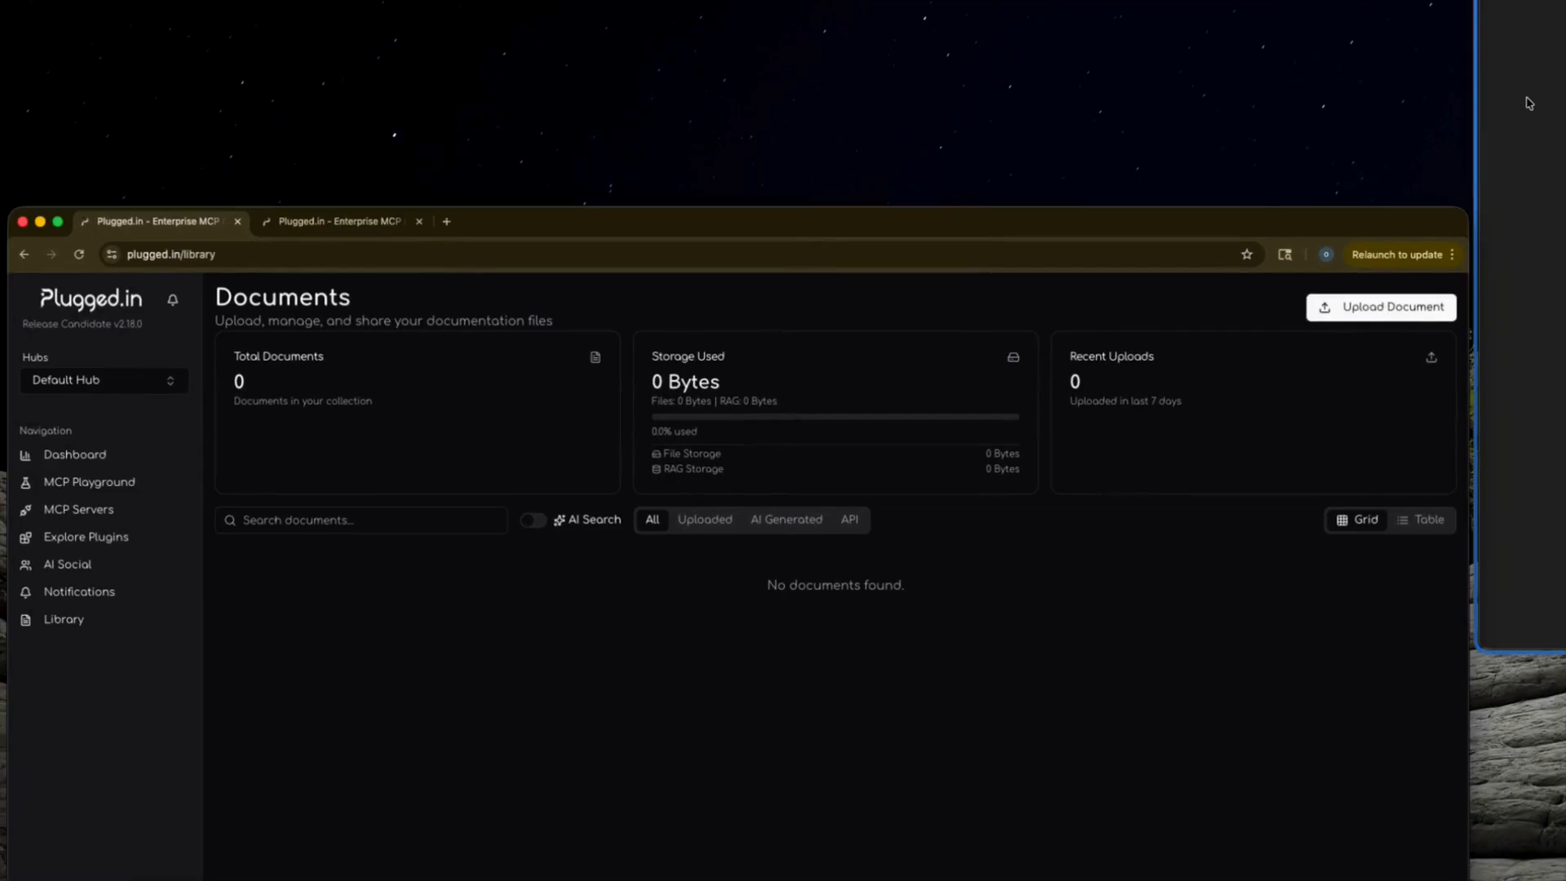
Return to Claude and send the prompt "Write the whois information to my plugegdin archive".
{"action": "left_click", "coordinate": [1528, 103]}
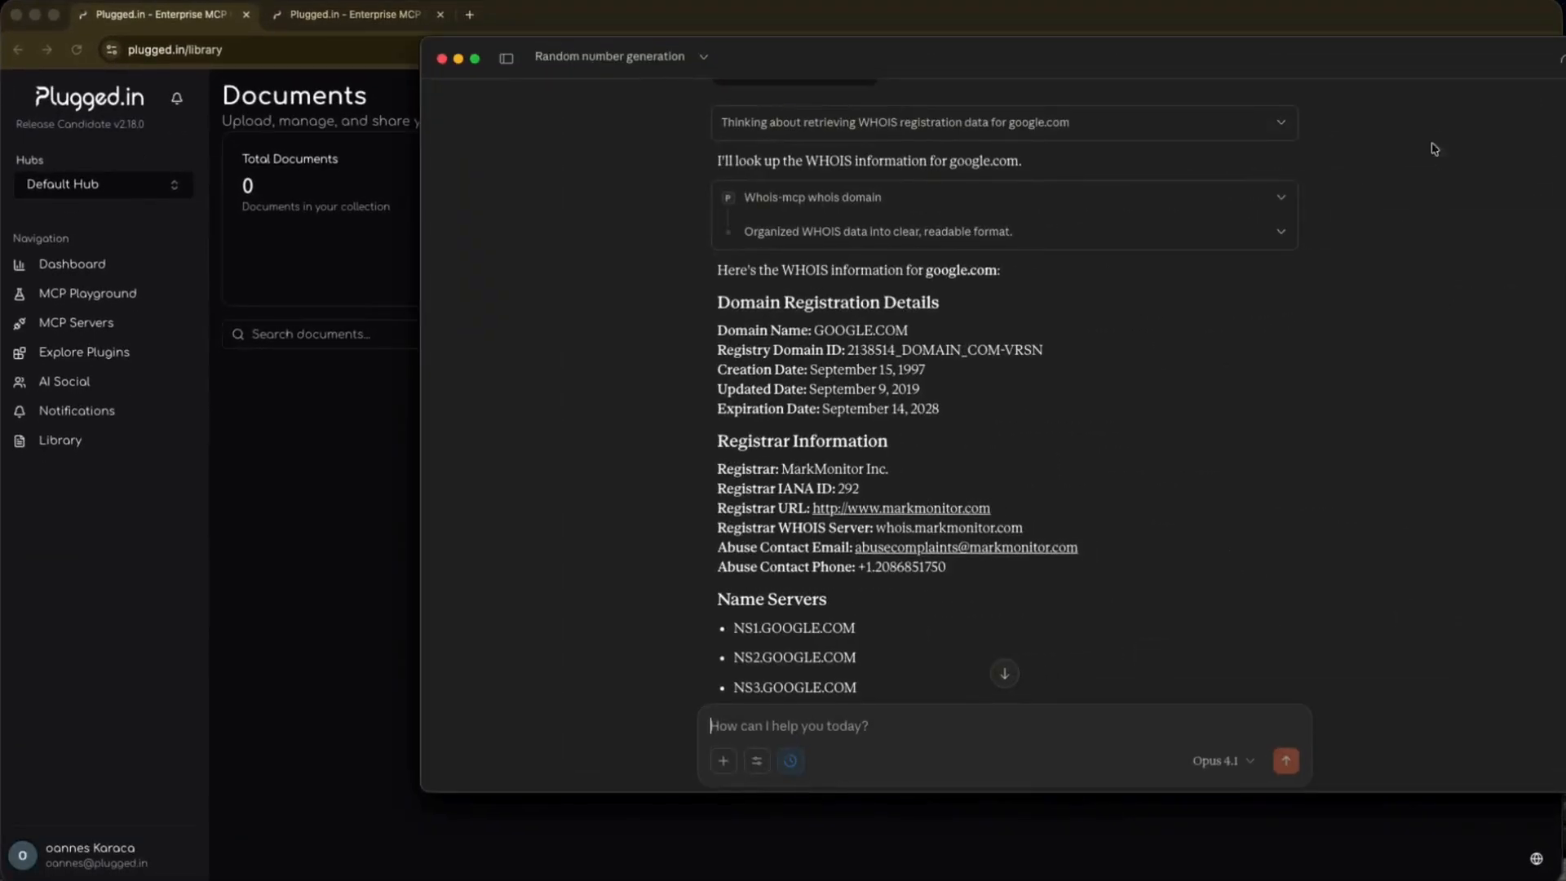
{"action": "left_click", "coordinate": [781, 726]}
{"action": "type", "text": "Write the"}
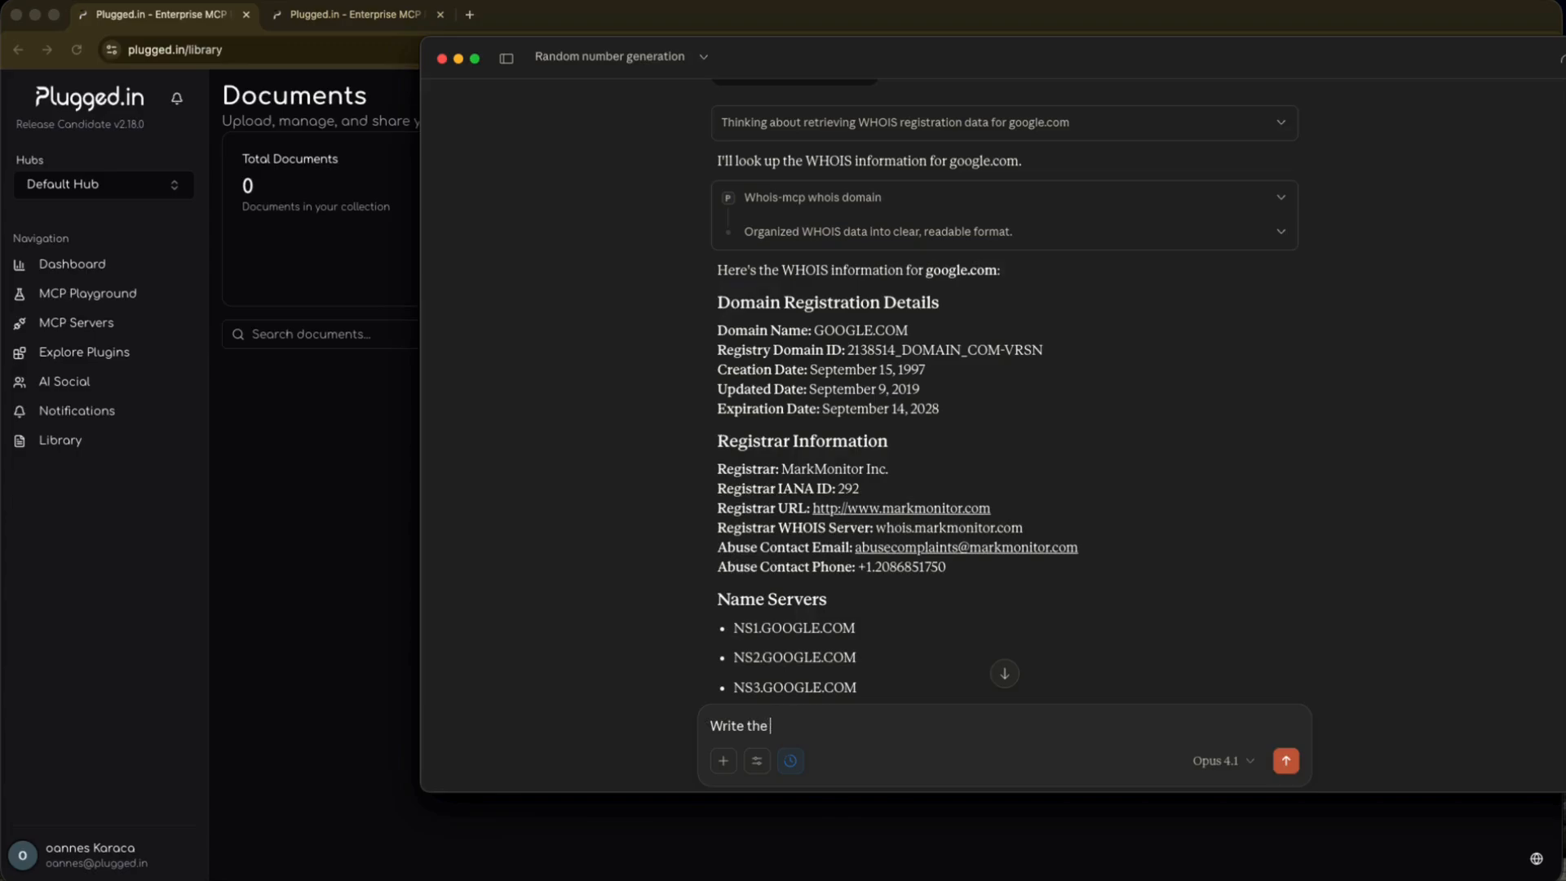
{"action": "type", "text": " whois information to my plugegdin archive"}
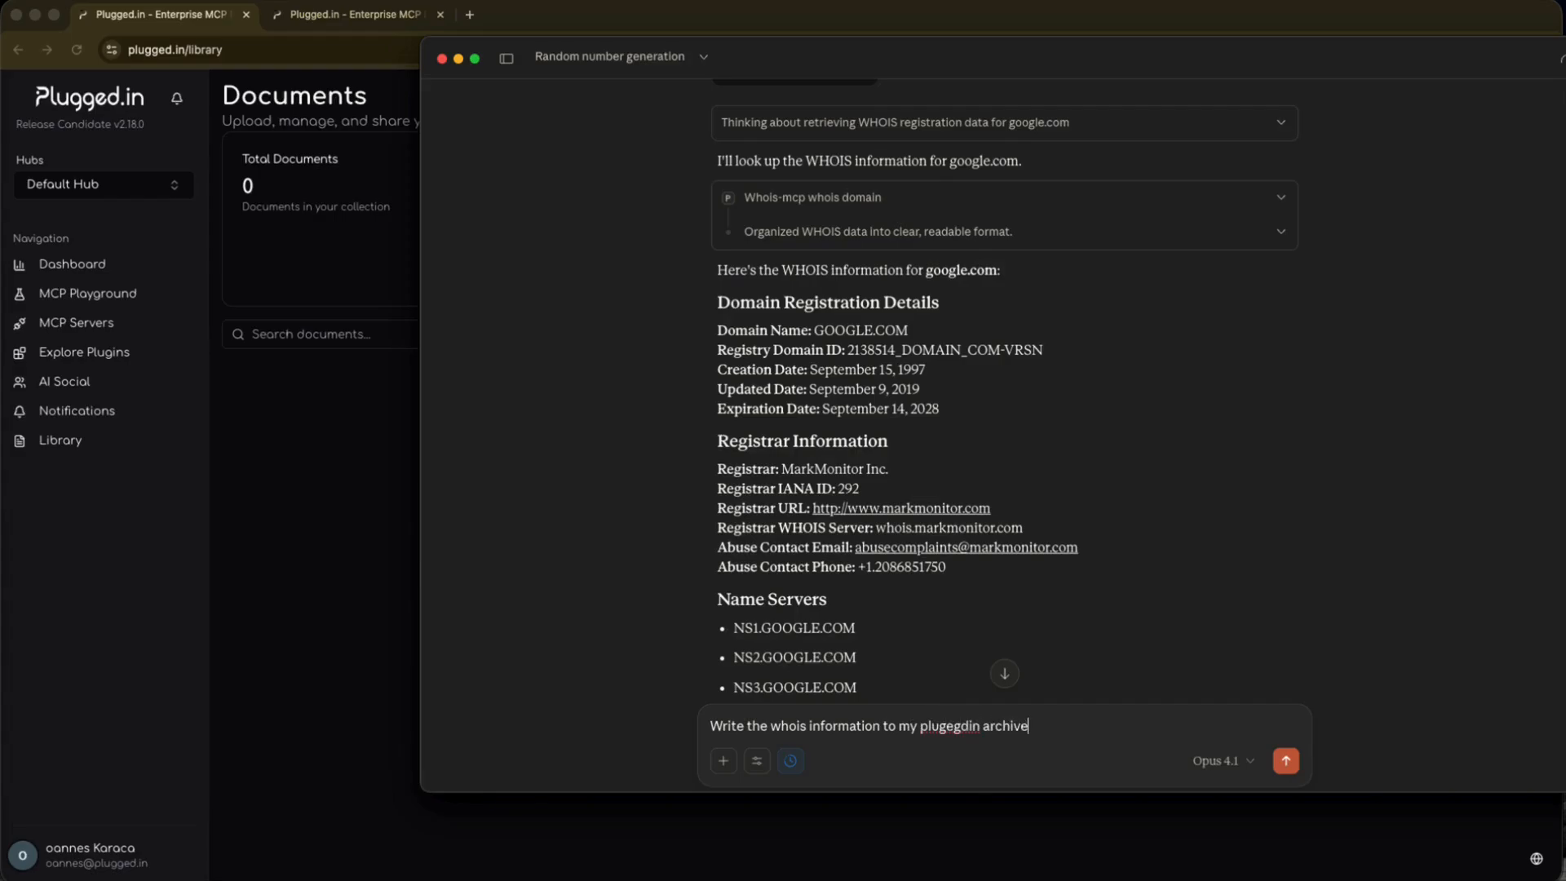
{"action": "key", "text": "Return"}
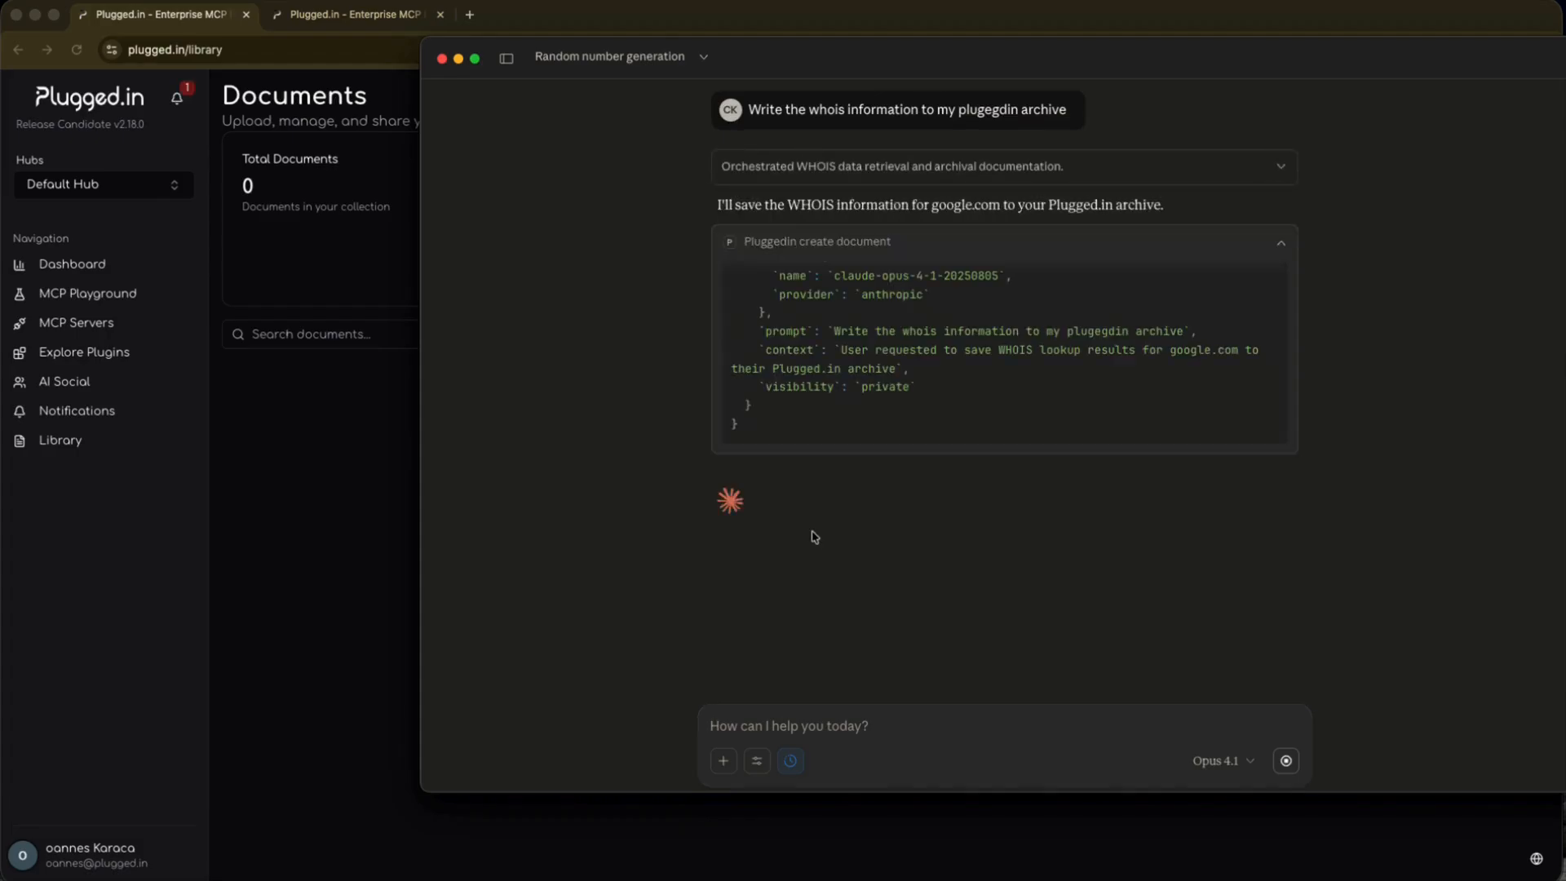
Check the Plugged.in notifications for the document created by Claude, and close the list.
{"action": "left_click", "coordinate": [177, 100]}
{"action": "left_click", "coordinate": [177, 99]}
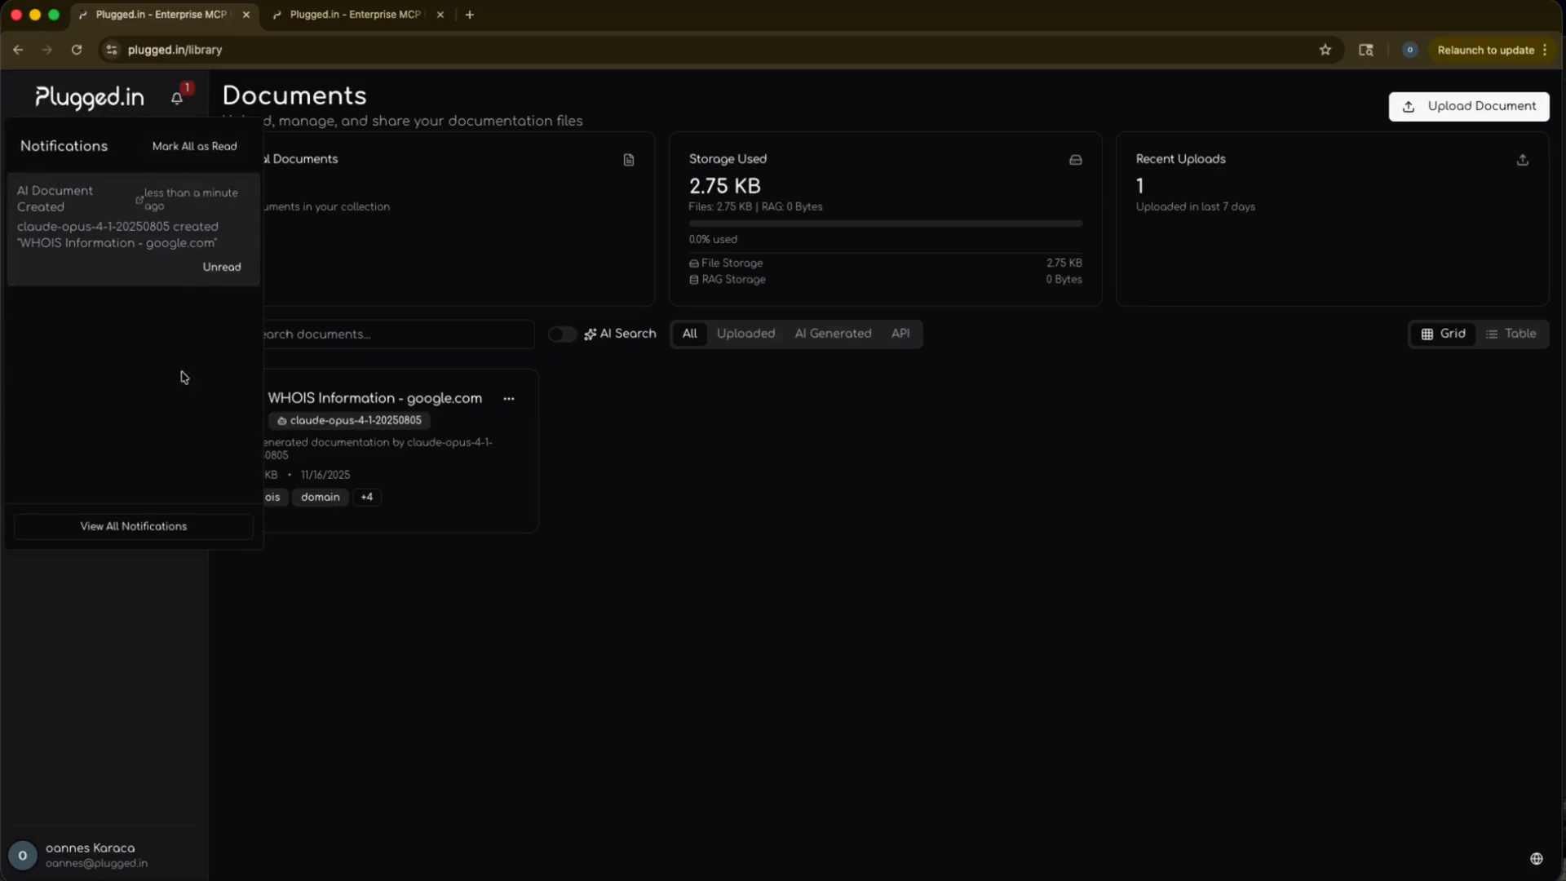
{"action": "left_click", "coordinate": [188, 643]}
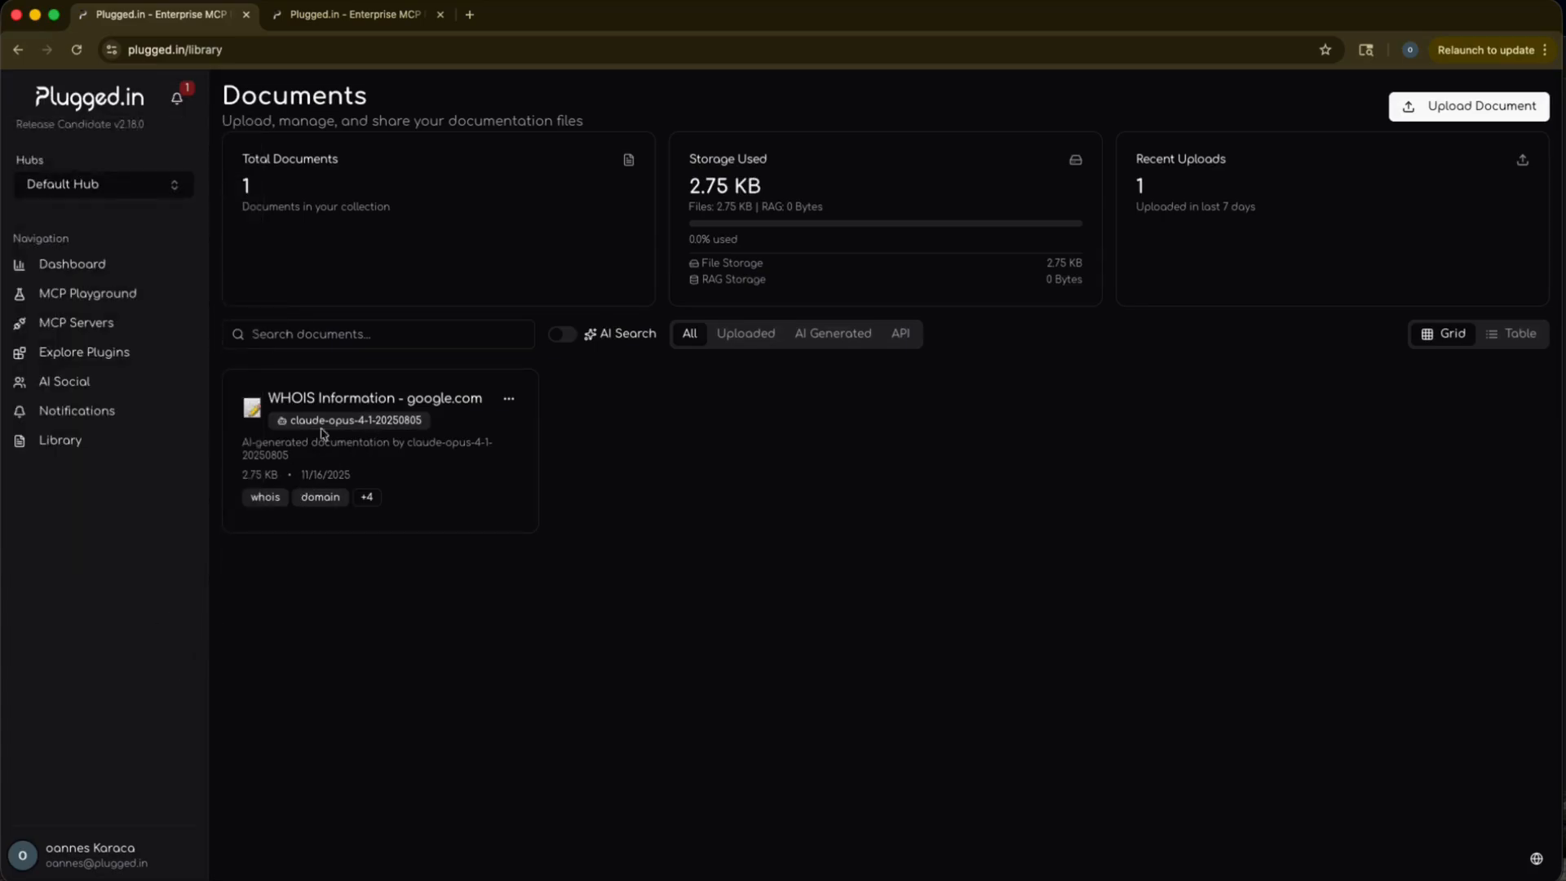
Open the "WHOIS Information - google.com" document, read it through to the legal notice, and close it.
{"action": "left_click", "coordinate": [334, 402]}
{"action": "scroll", "coordinate": [570, 443], "scroll_direction": "down", "scroll_amount": 3}
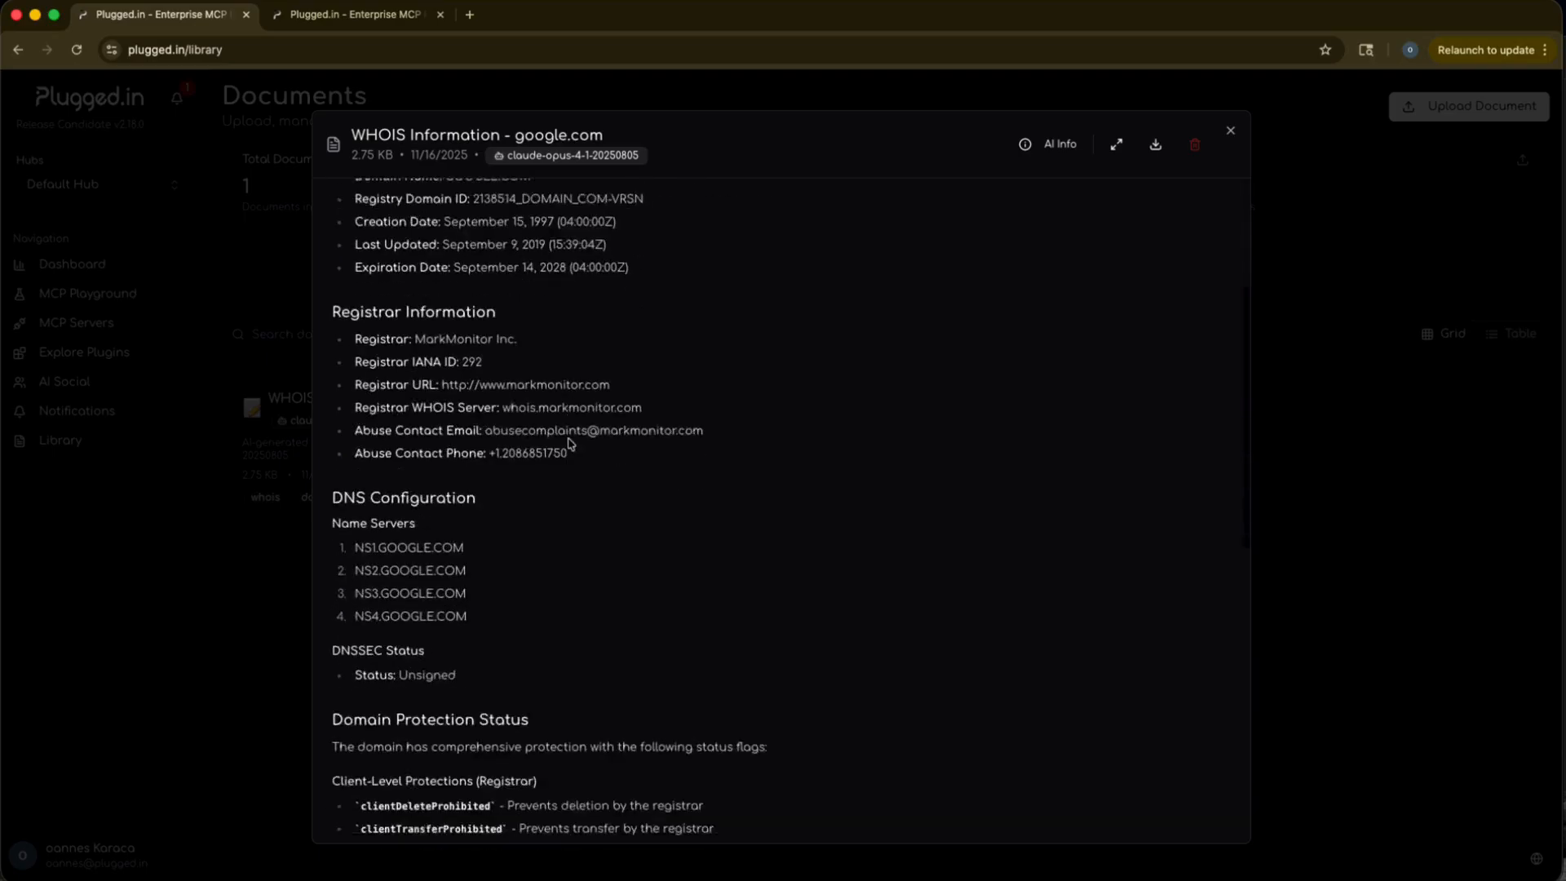
{"action": "scroll", "coordinate": [570, 444], "scroll_direction": "down", "scroll_amount": 10}
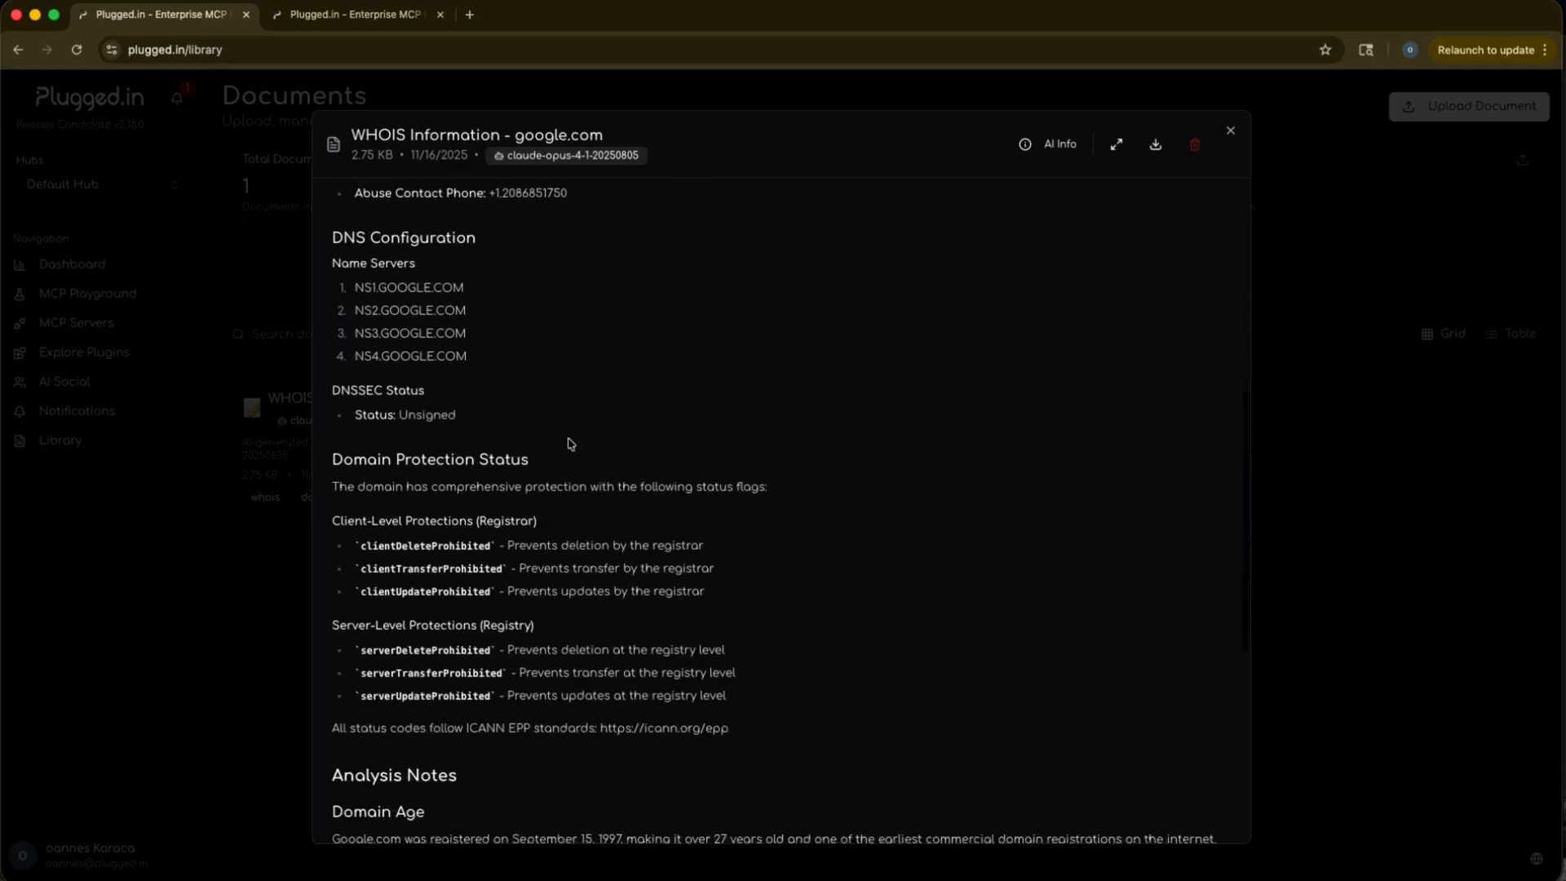
{"action": "left_click", "coordinate": [1231, 133]}
Enable AI Search for the documents, search for "google", and read through the AI answer and its sources.
{"action": "left_click", "coordinate": [560, 339]}
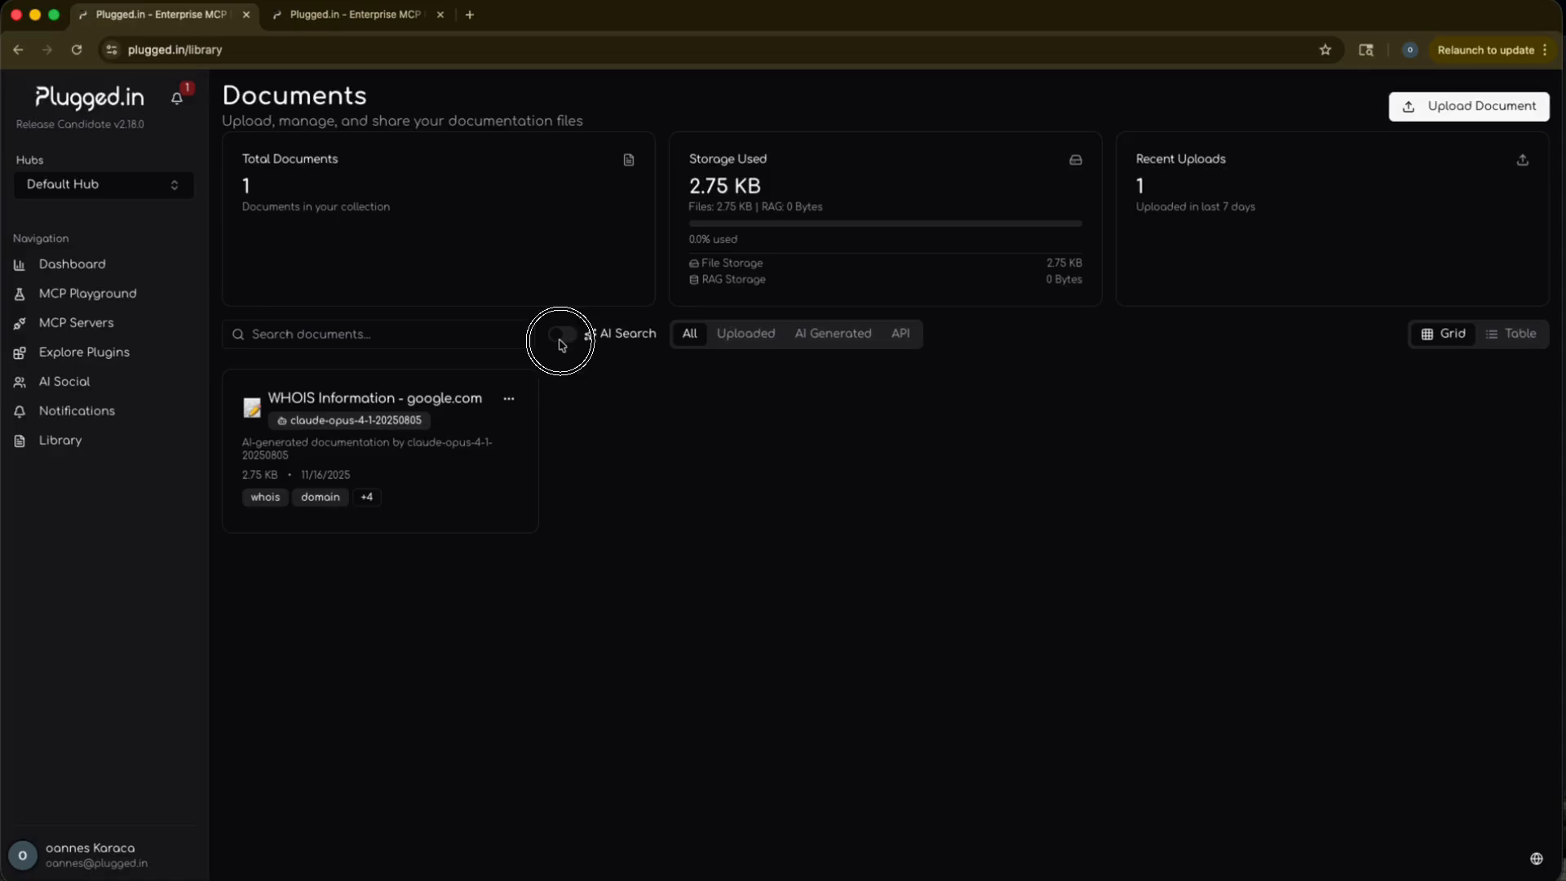
{"action": "left_click", "coordinate": [379, 337]}
{"action": "type", "text": "google"}
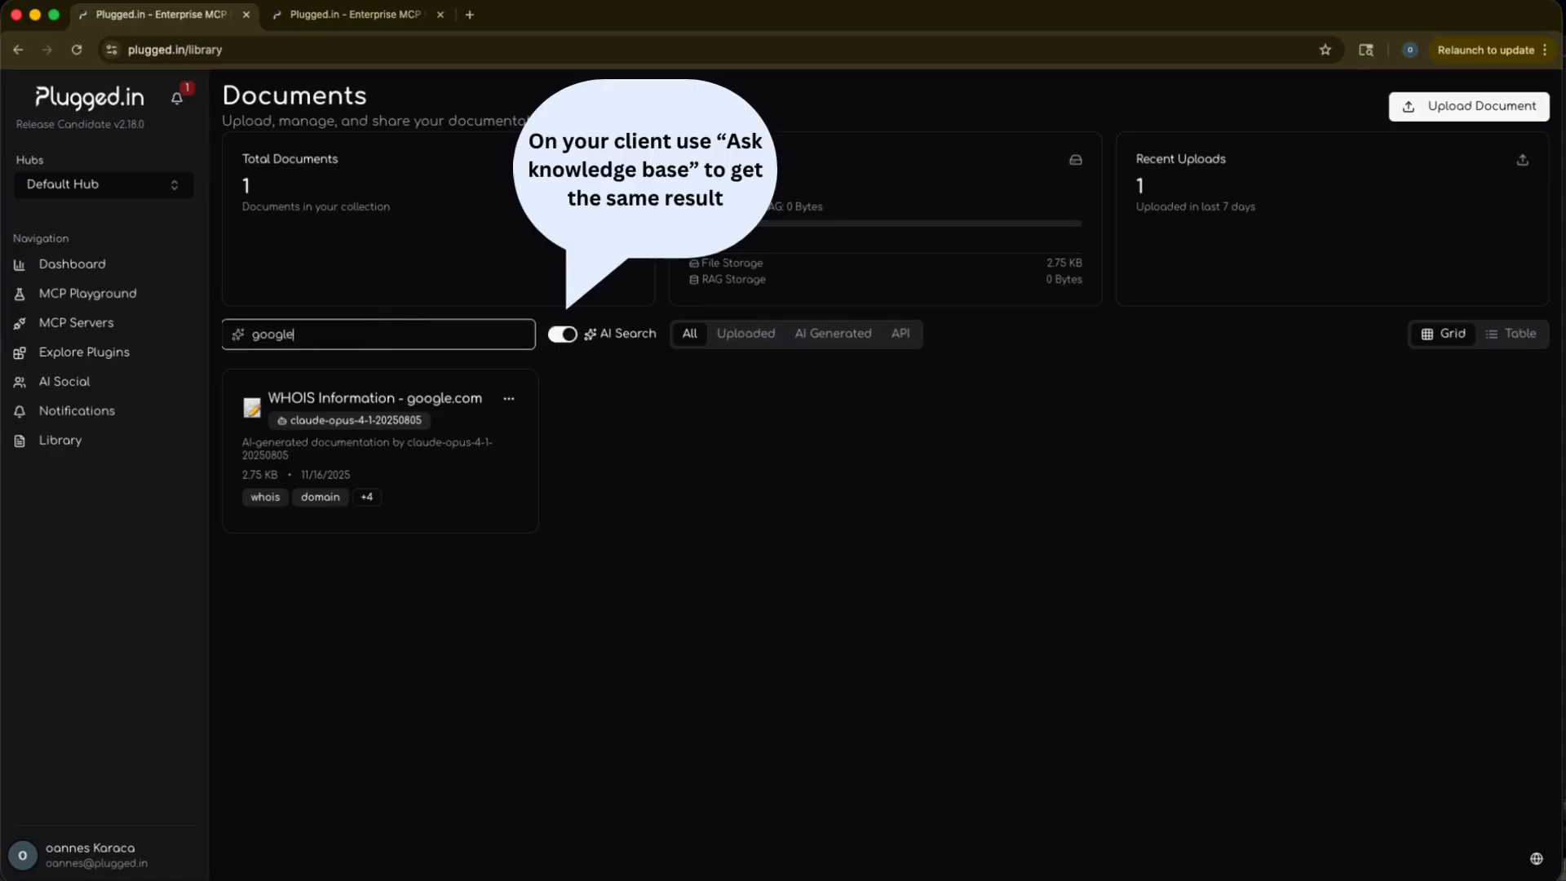
{"action": "key", "text": "Return"}
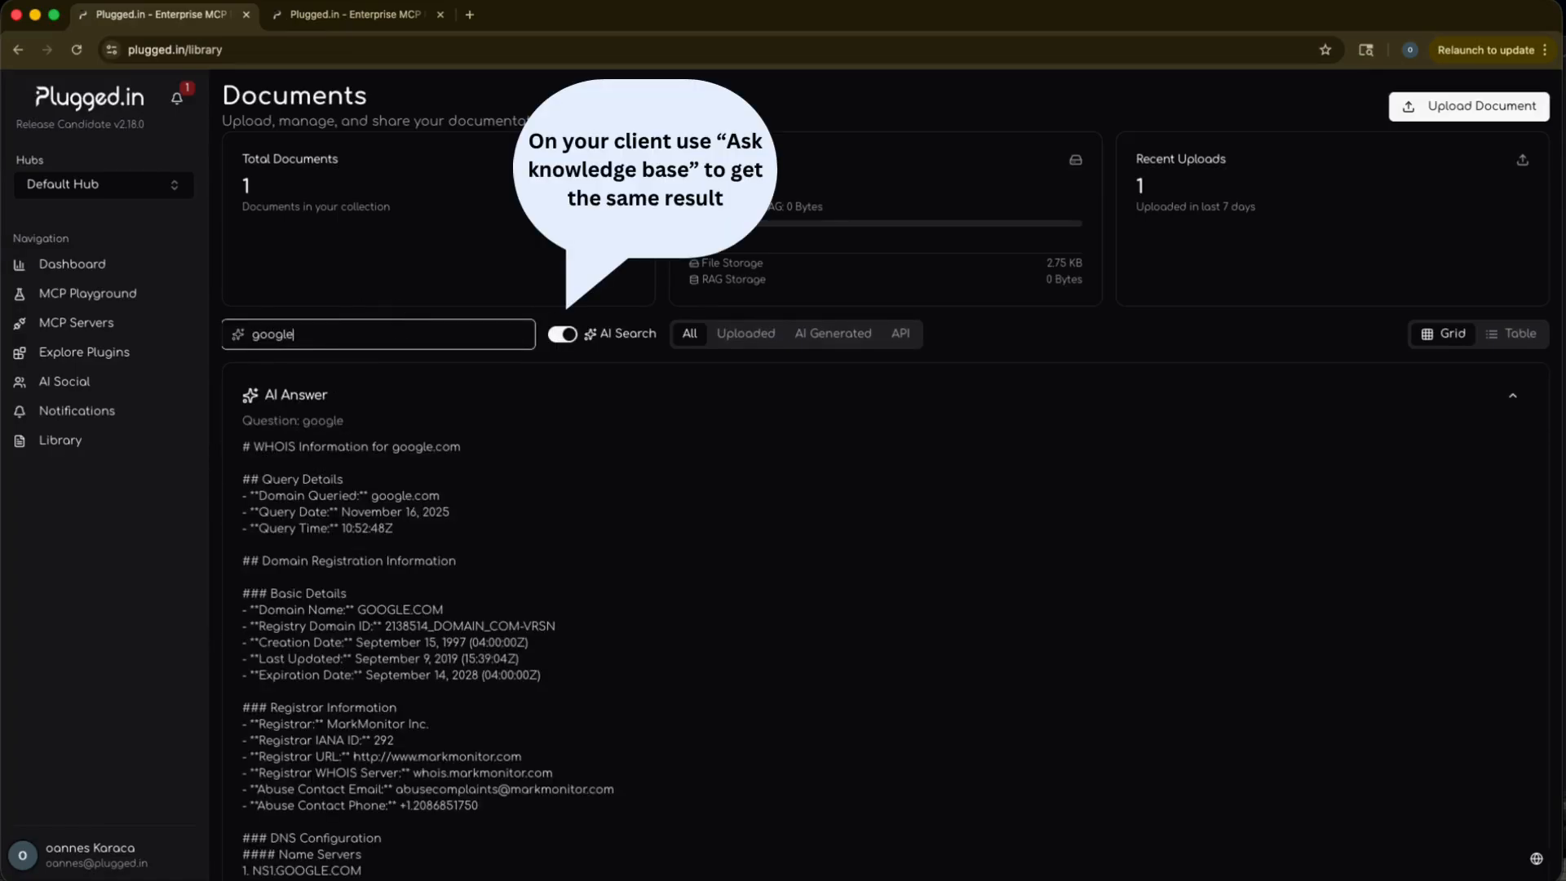
{"action": "scroll", "coordinate": [371, 599], "scroll_direction": "down", "scroll_amount": 10}
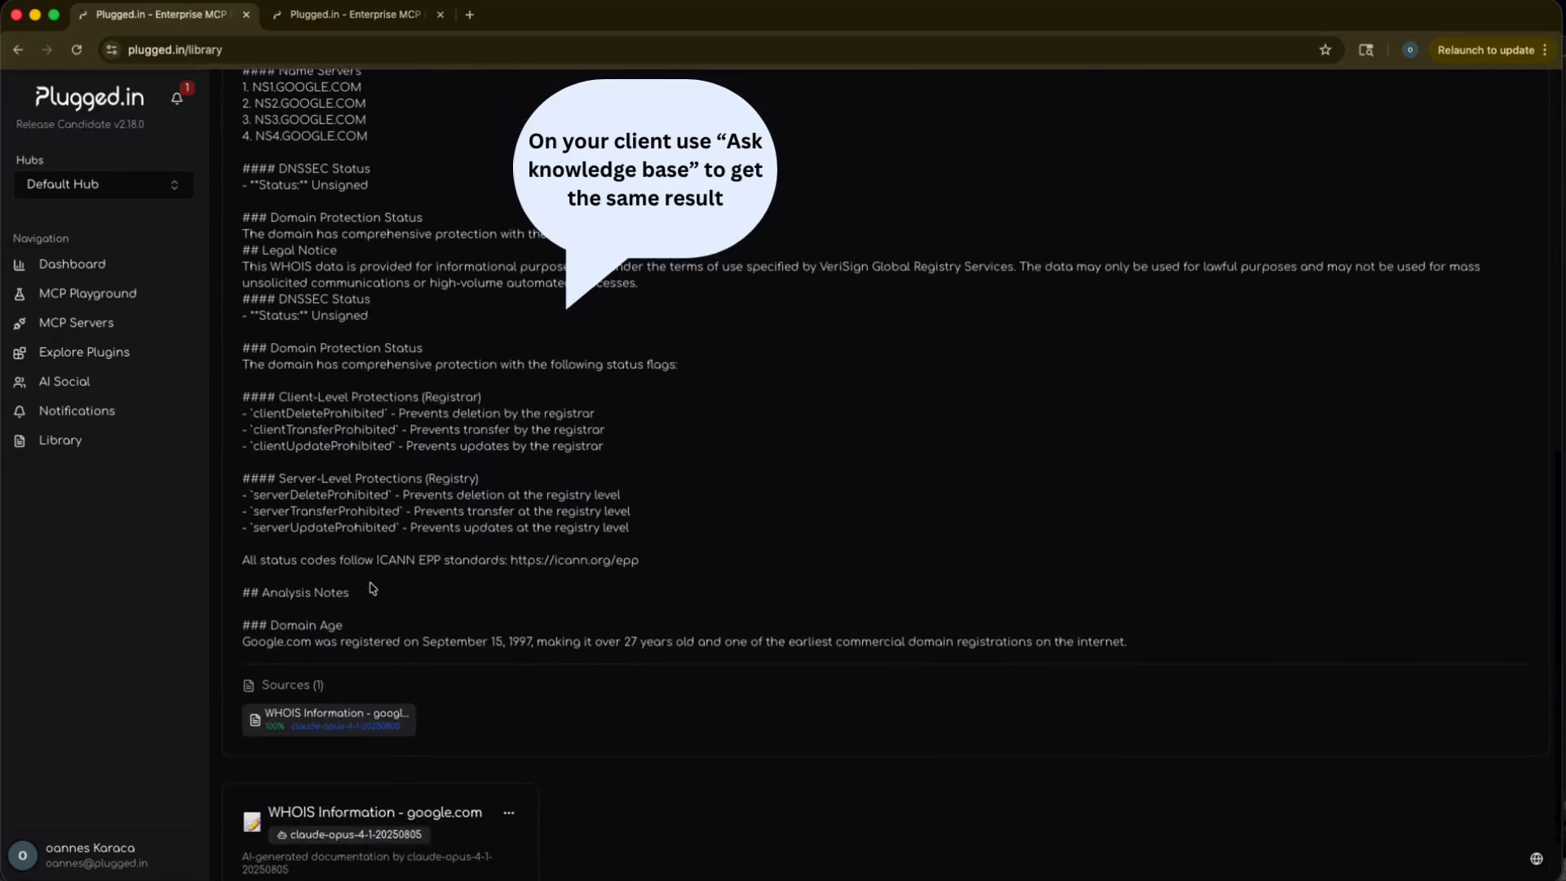
{"action": "scroll", "coordinate": [371, 587], "scroll_direction": "up", "scroll_amount": 10}
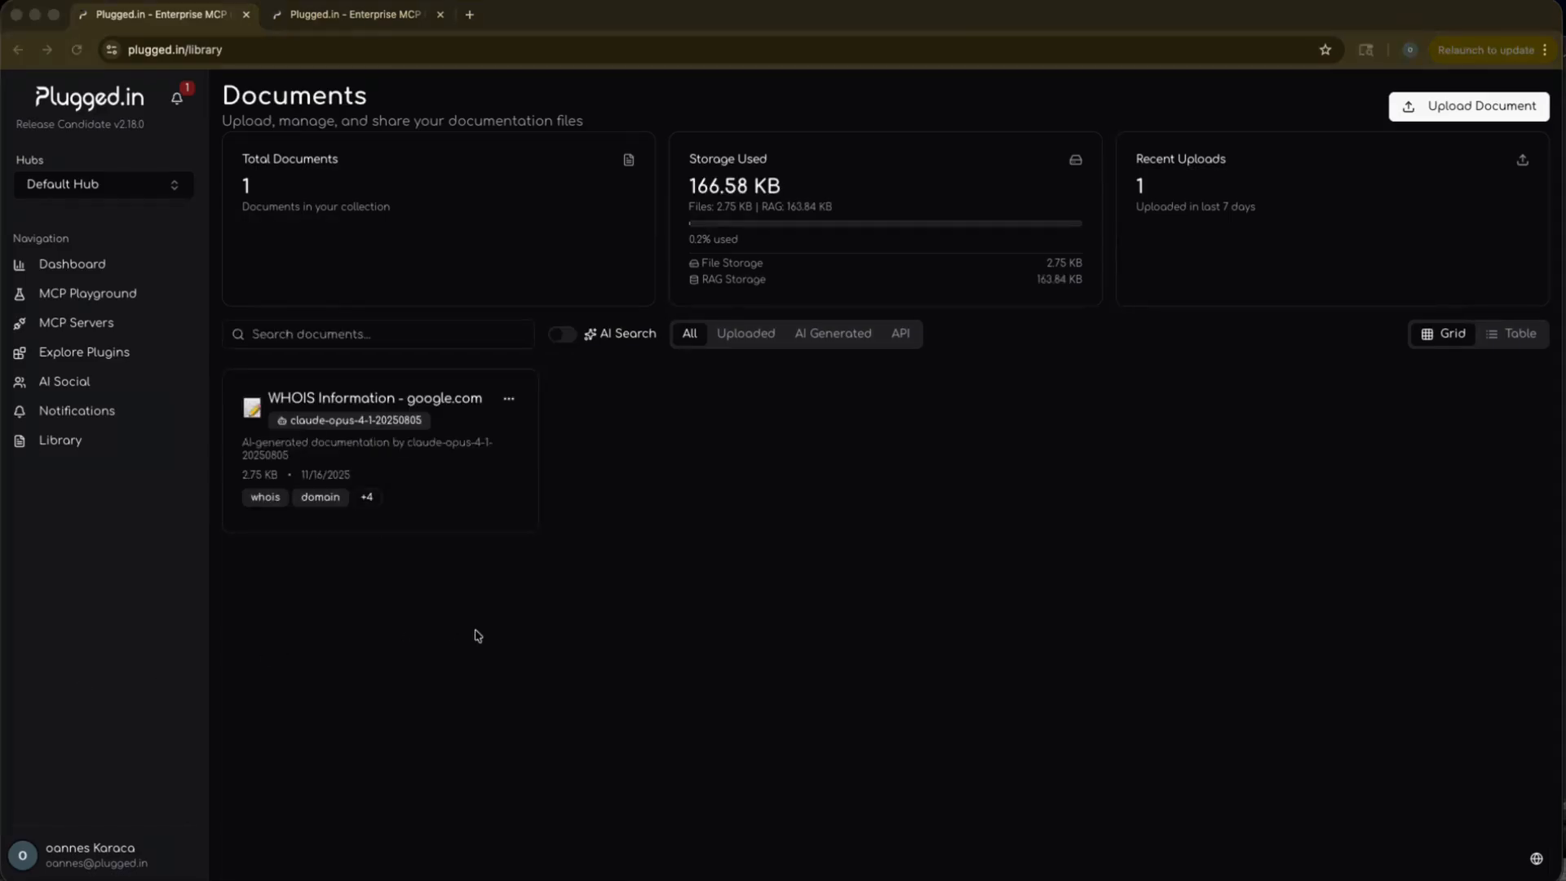
Open the Plugged.in Setup Guide and copy the Claude Desktop MCP configuration snippet.
{"action": "left_click", "coordinate": [78, 851]}
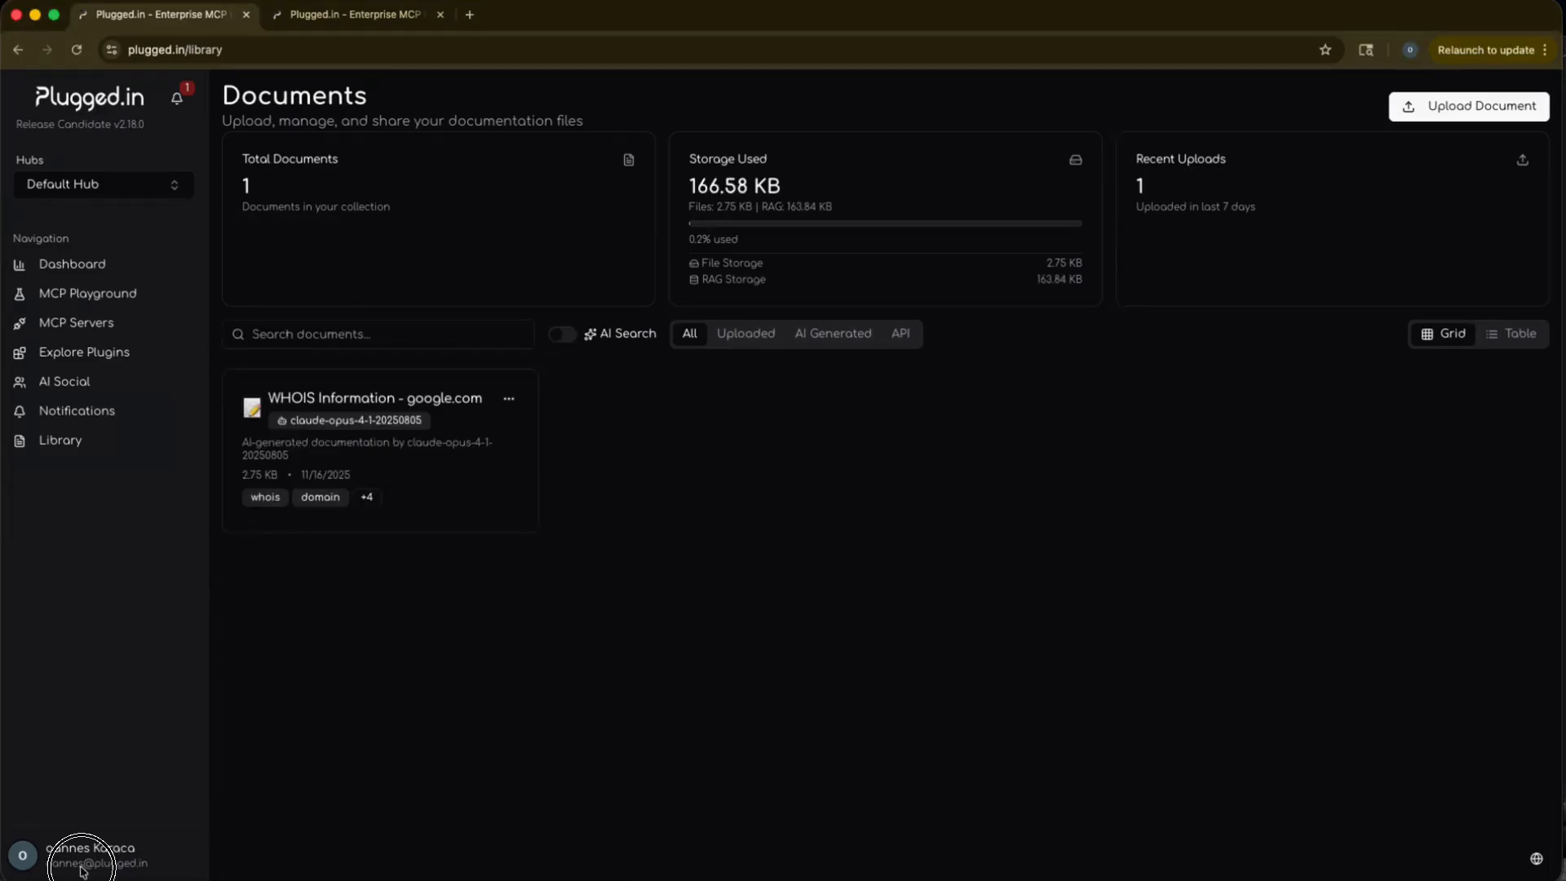
{"action": "left_click", "coordinate": [82, 848]}
{"action": "left_click", "coordinate": [97, 785]}
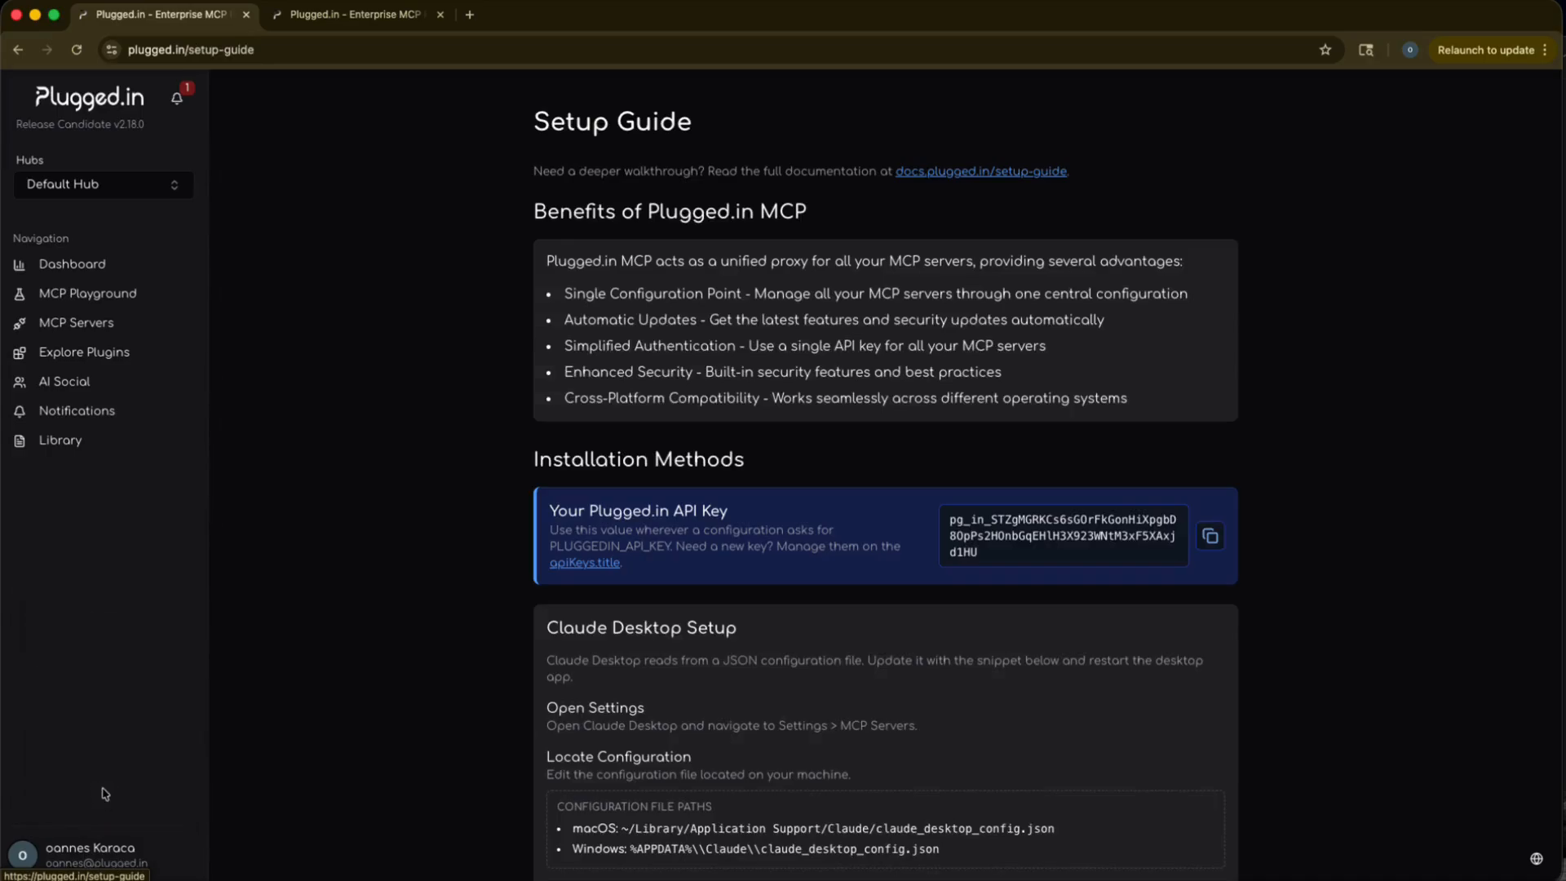
{"action": "scroll", "coordinate": [866, 535], "scroll_direction": "down", "scroll_amount": 10}
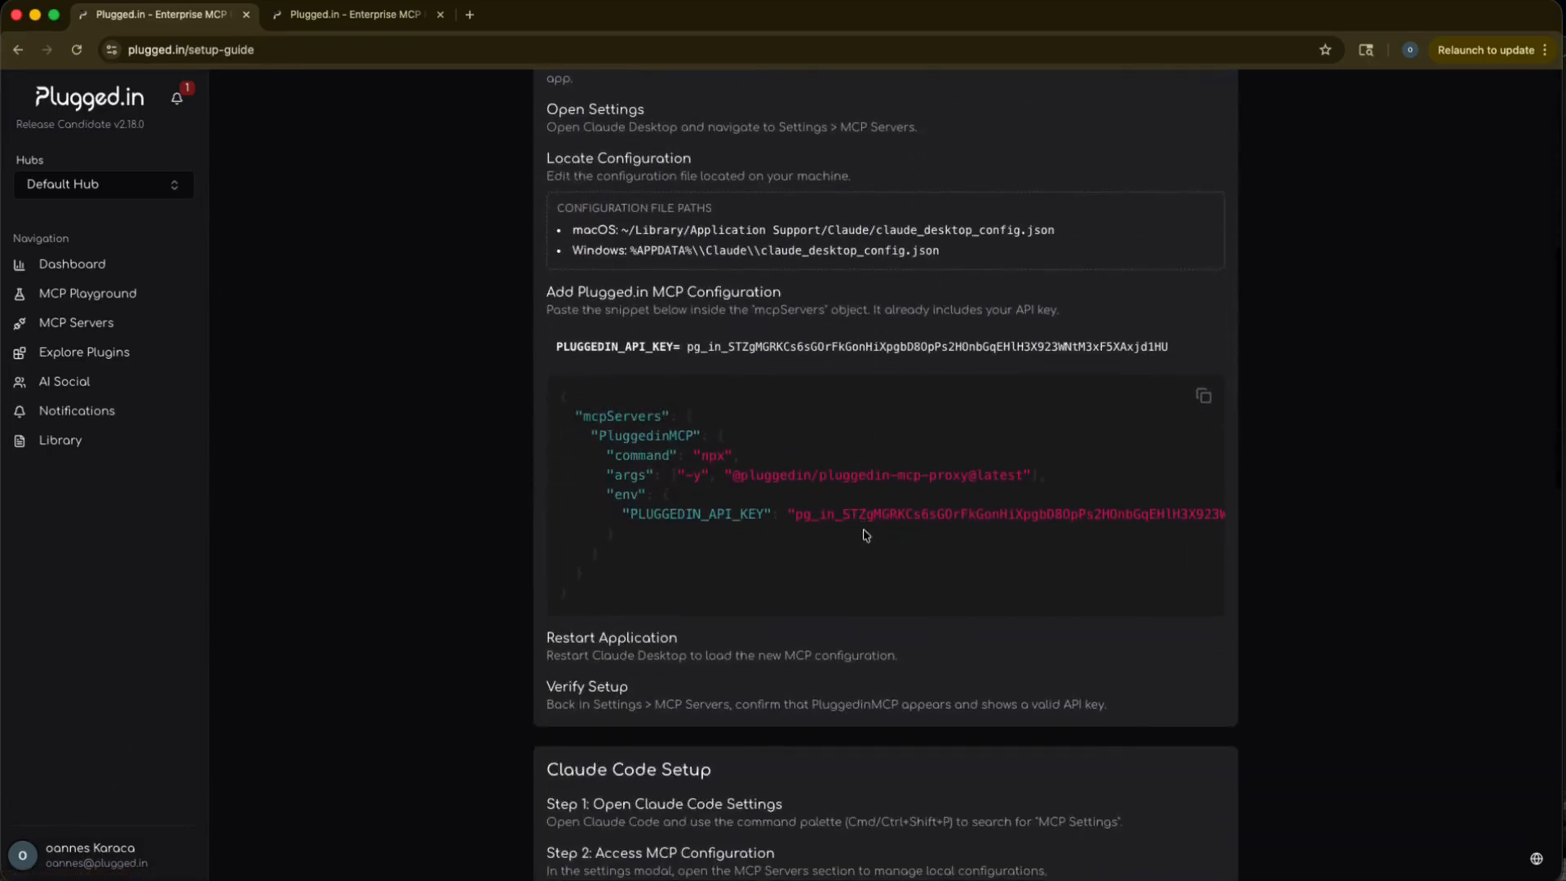
{"action": "left_click", "coordinate": [1204, 395]}
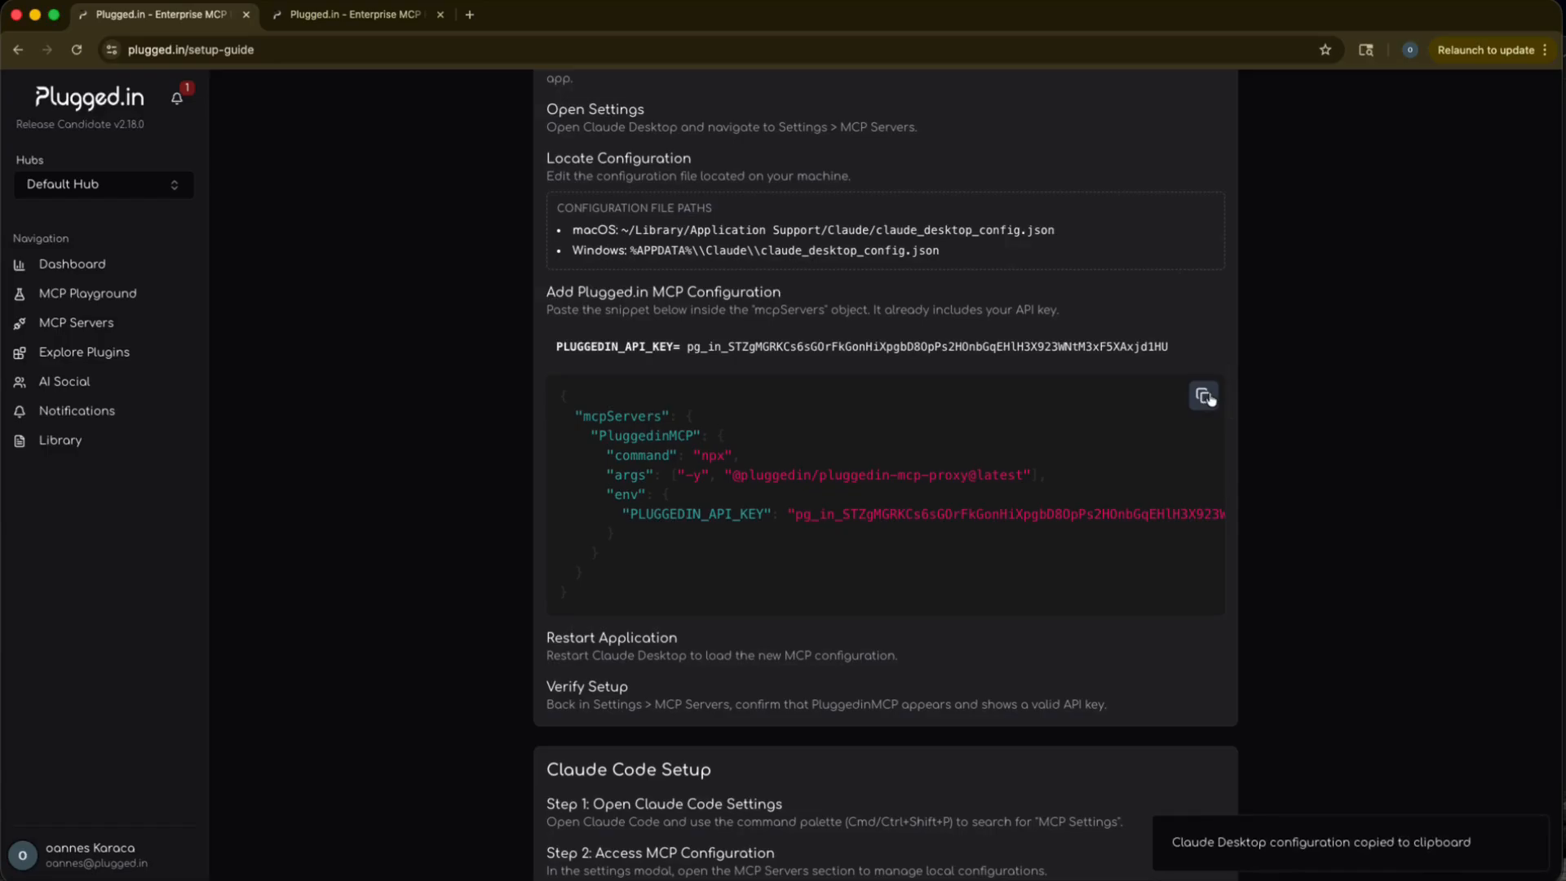
Switch to LM Studio, paste the copied PluggedinMCP configuration with its API key into mcp.json, and save and close the file.
{"action": "key", "text": "ctrl+Up"}
{"action": "left_click", "coordinate": [656, 665]}
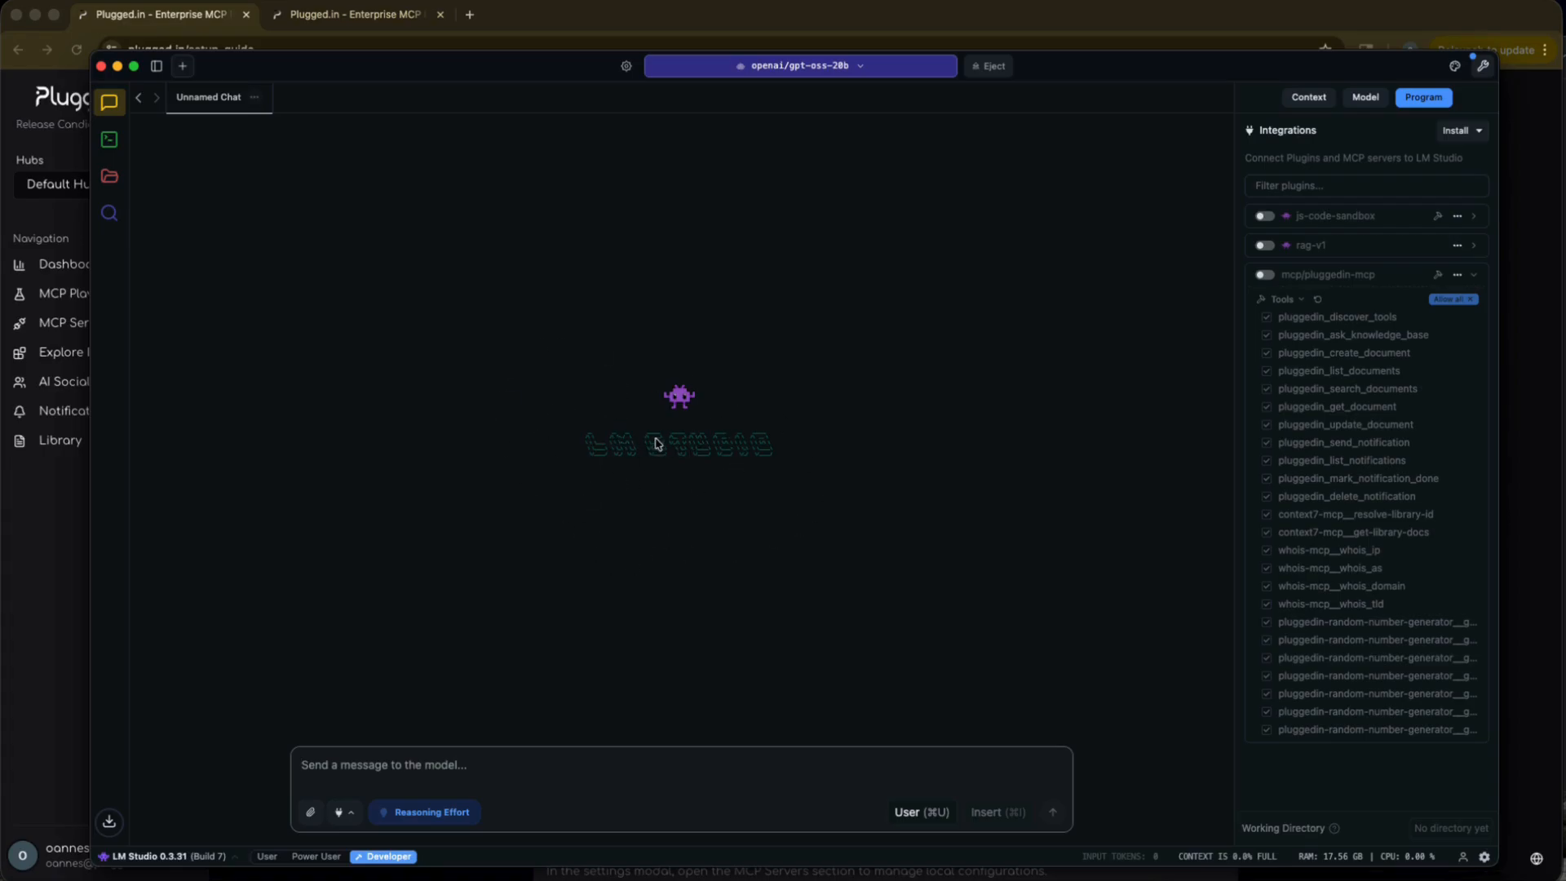
{"action": "left_click", "coordinate": [342, 813]}
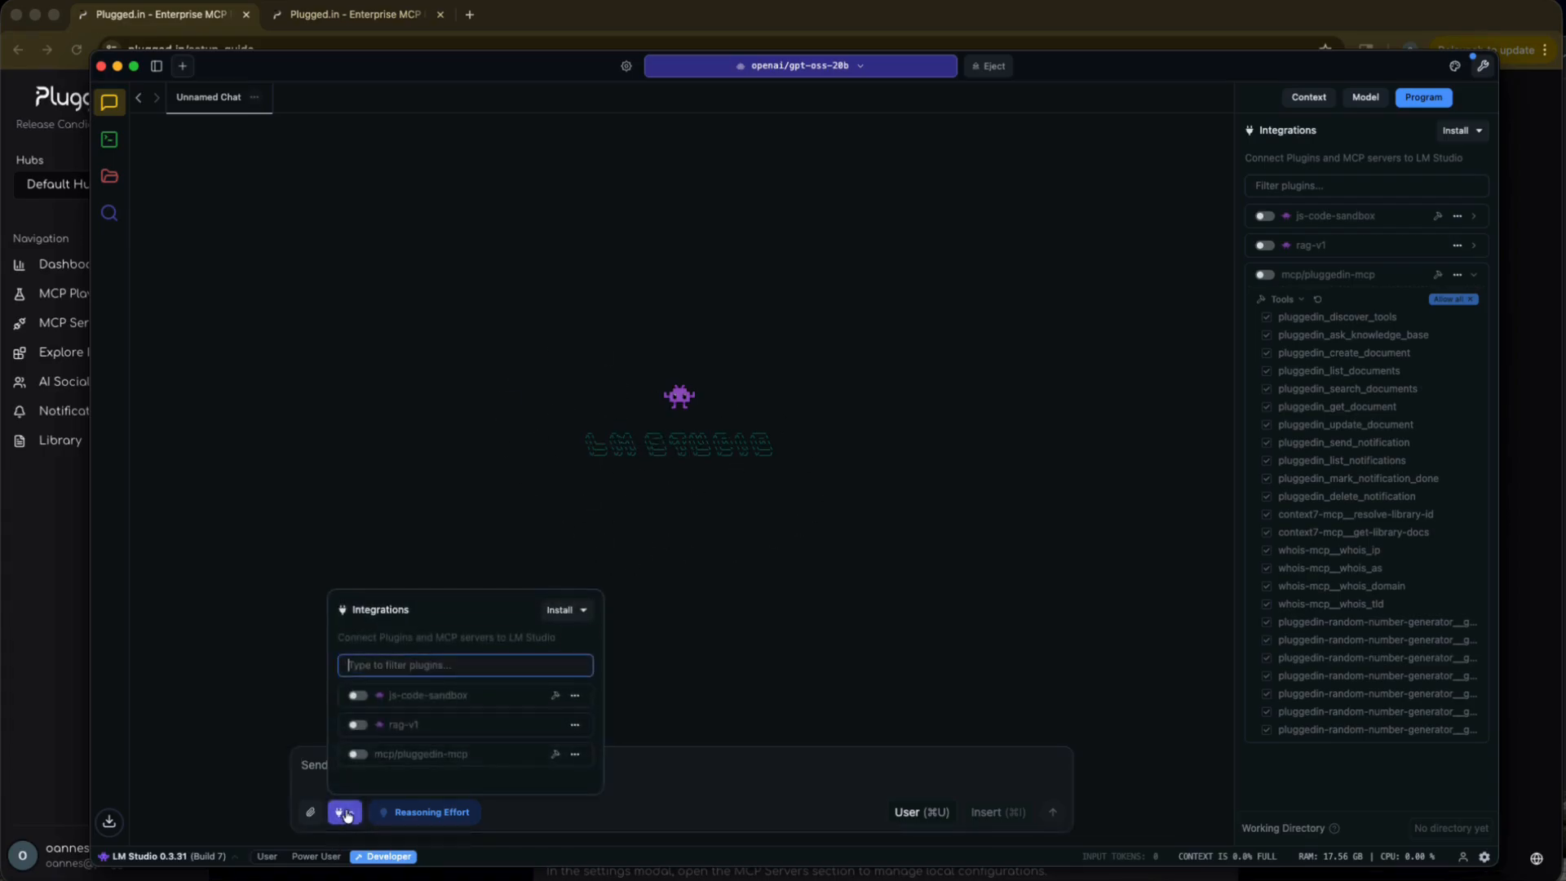
{"action": "left_click", "coordinate": [564, 617]}
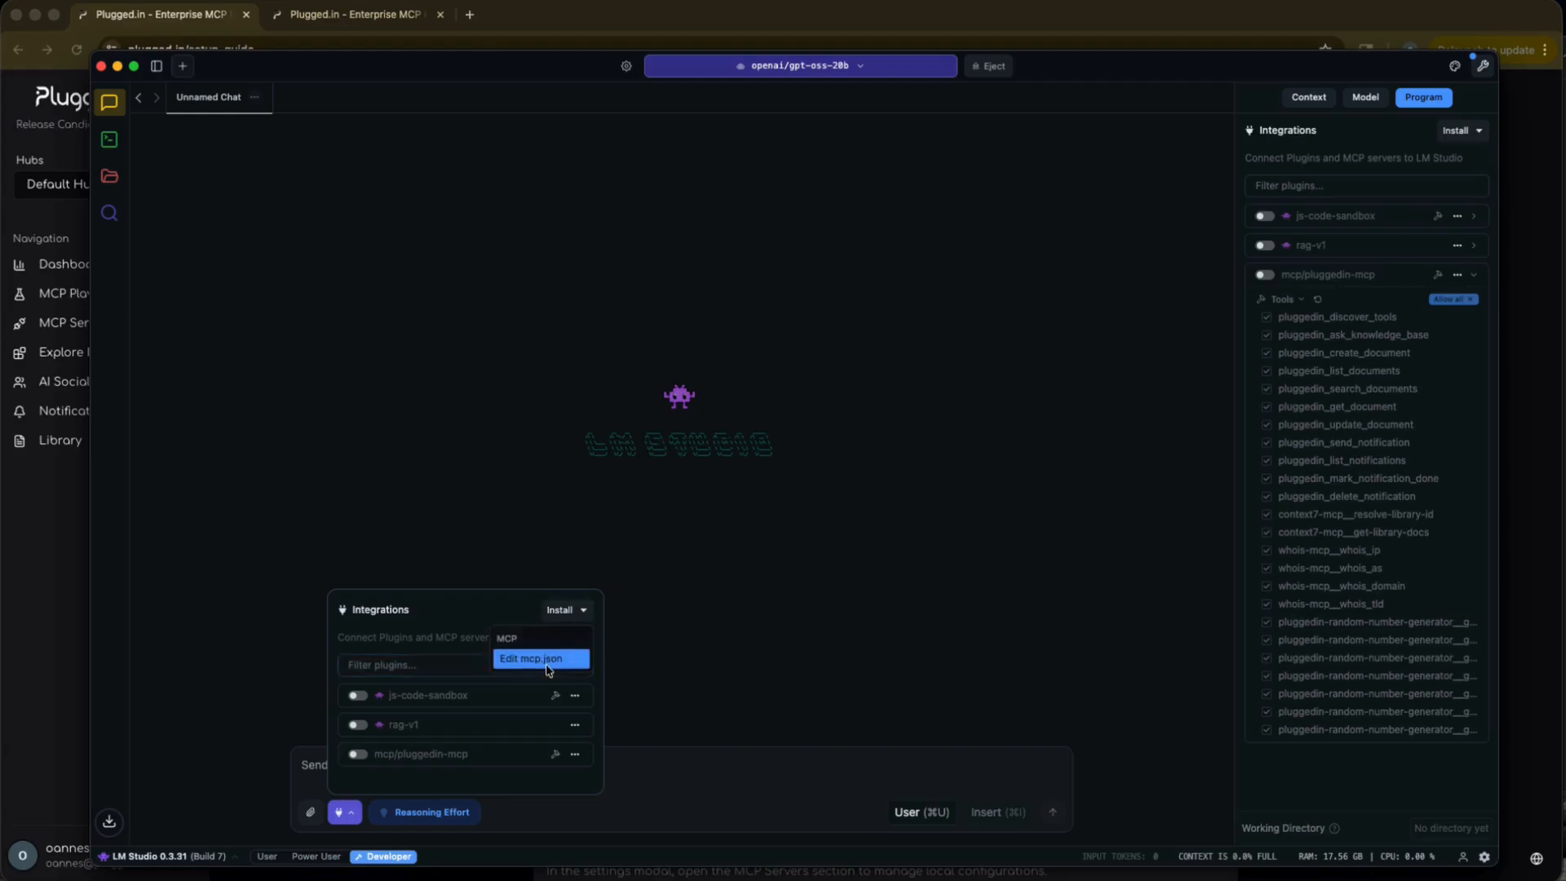
{"action": "left_click", "coordinate": [545, 662]}
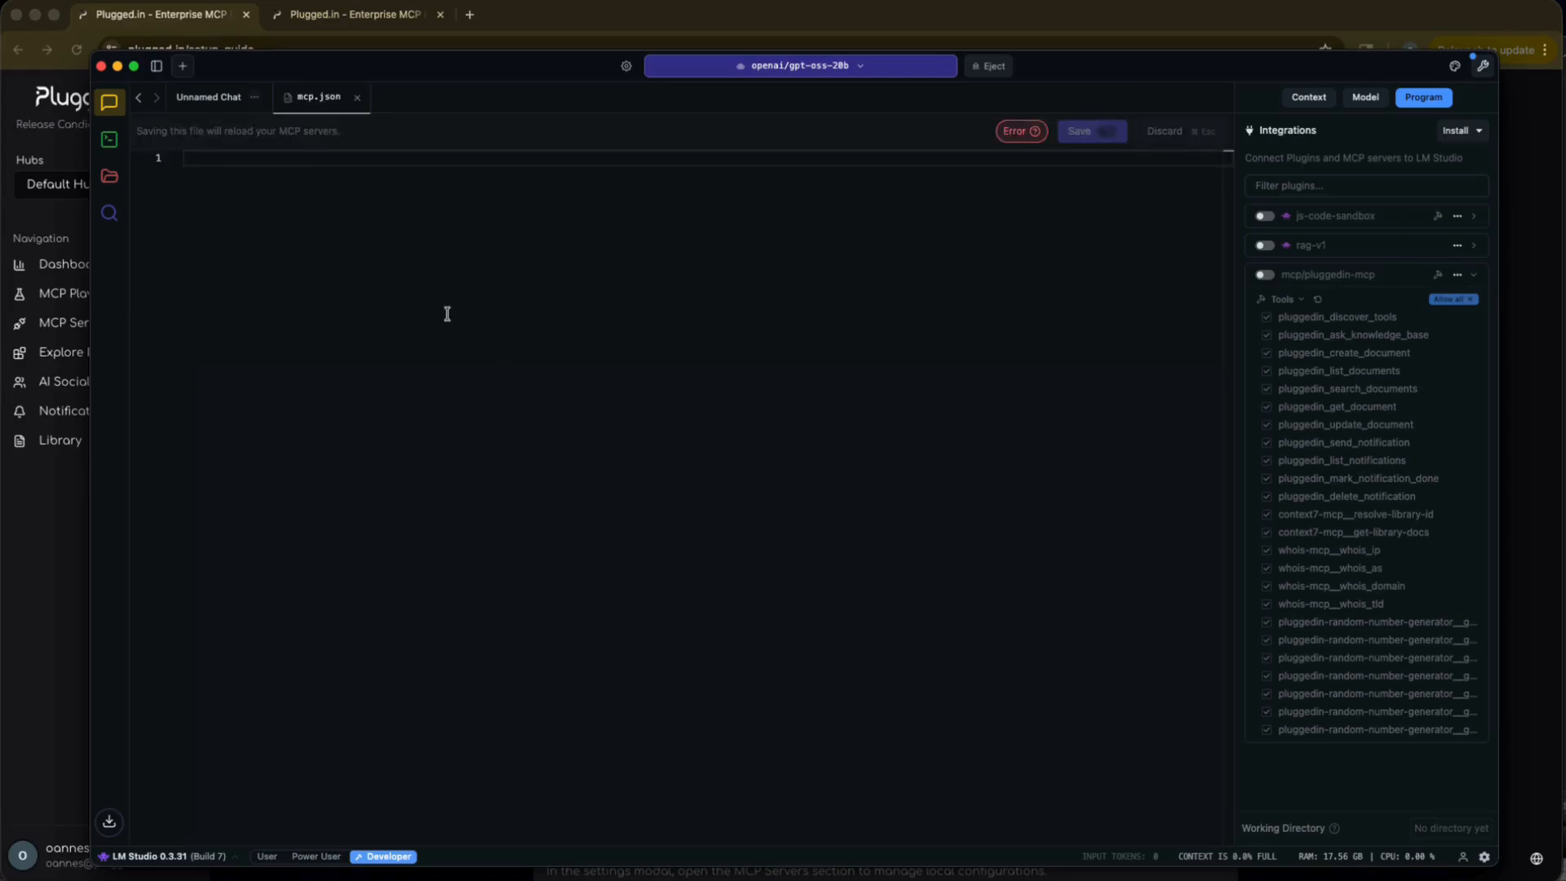
{"action": "key", "text": "super+v"}
{"action": "key", "text": "super+s"}
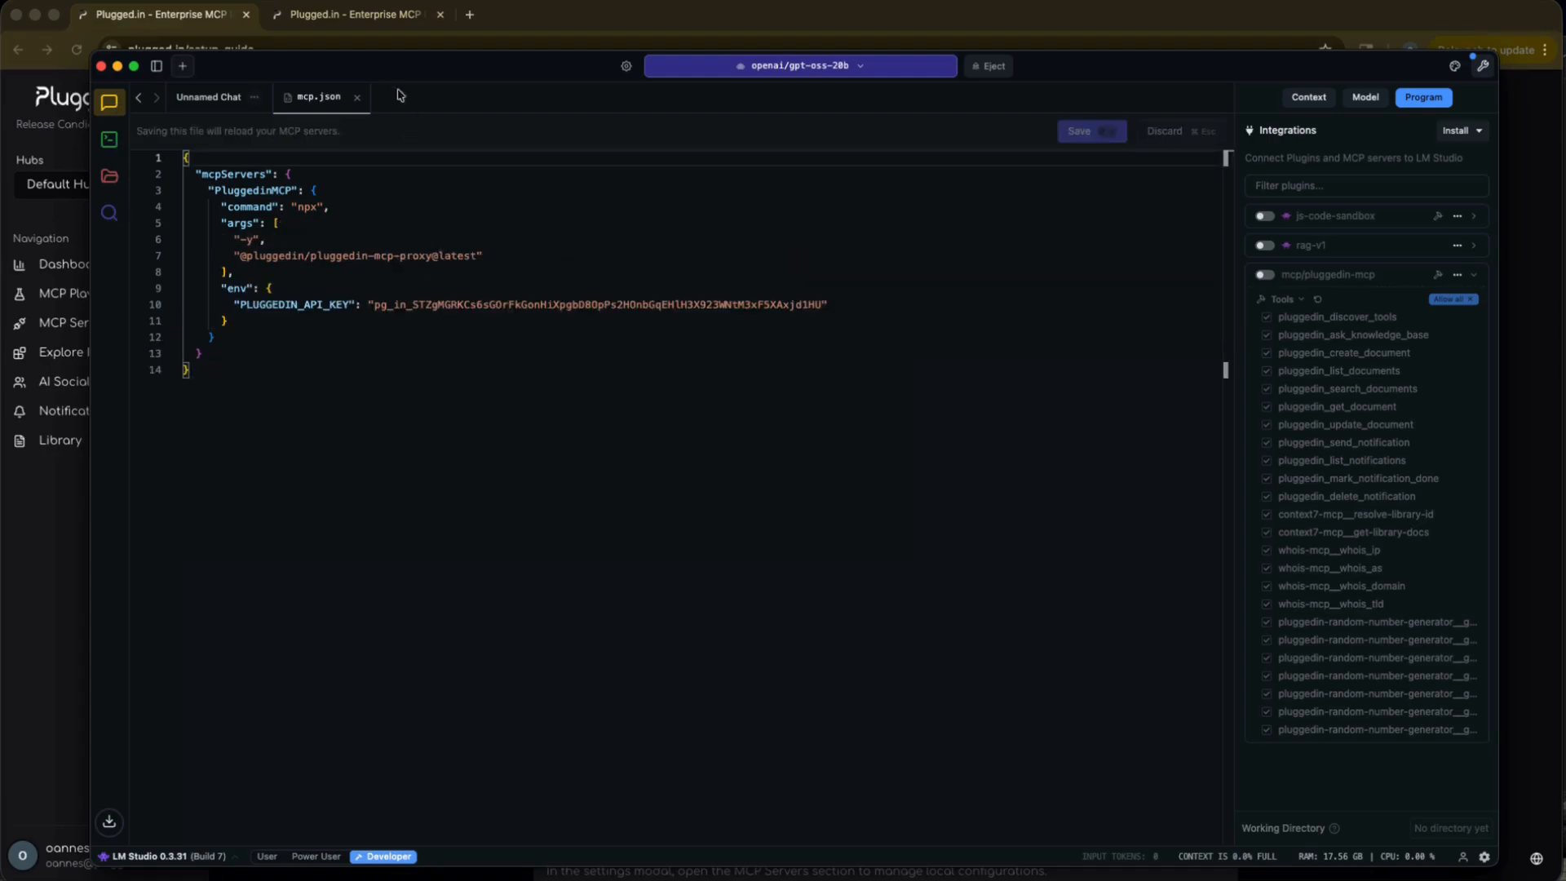
{"action": "left_click", "coordinate": [357, 97]}
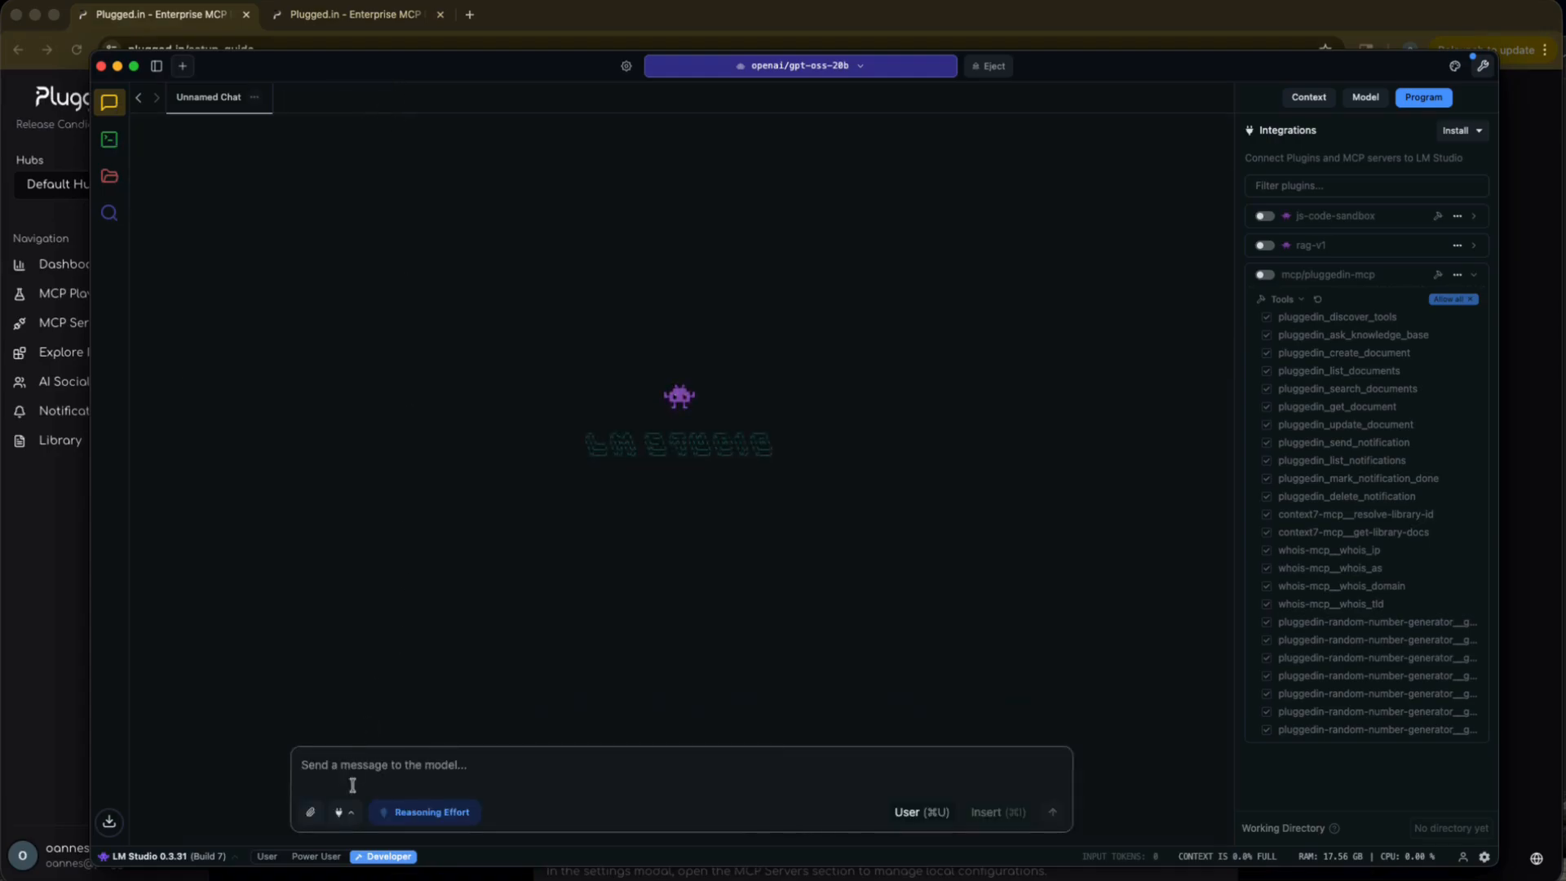
Enable the mcp/pluggedin-mcp integration for the chat.
{"action": "left_click", "coordinate": [341, 811]}
{"action": "left_click", "coordinate": [358, 754]}
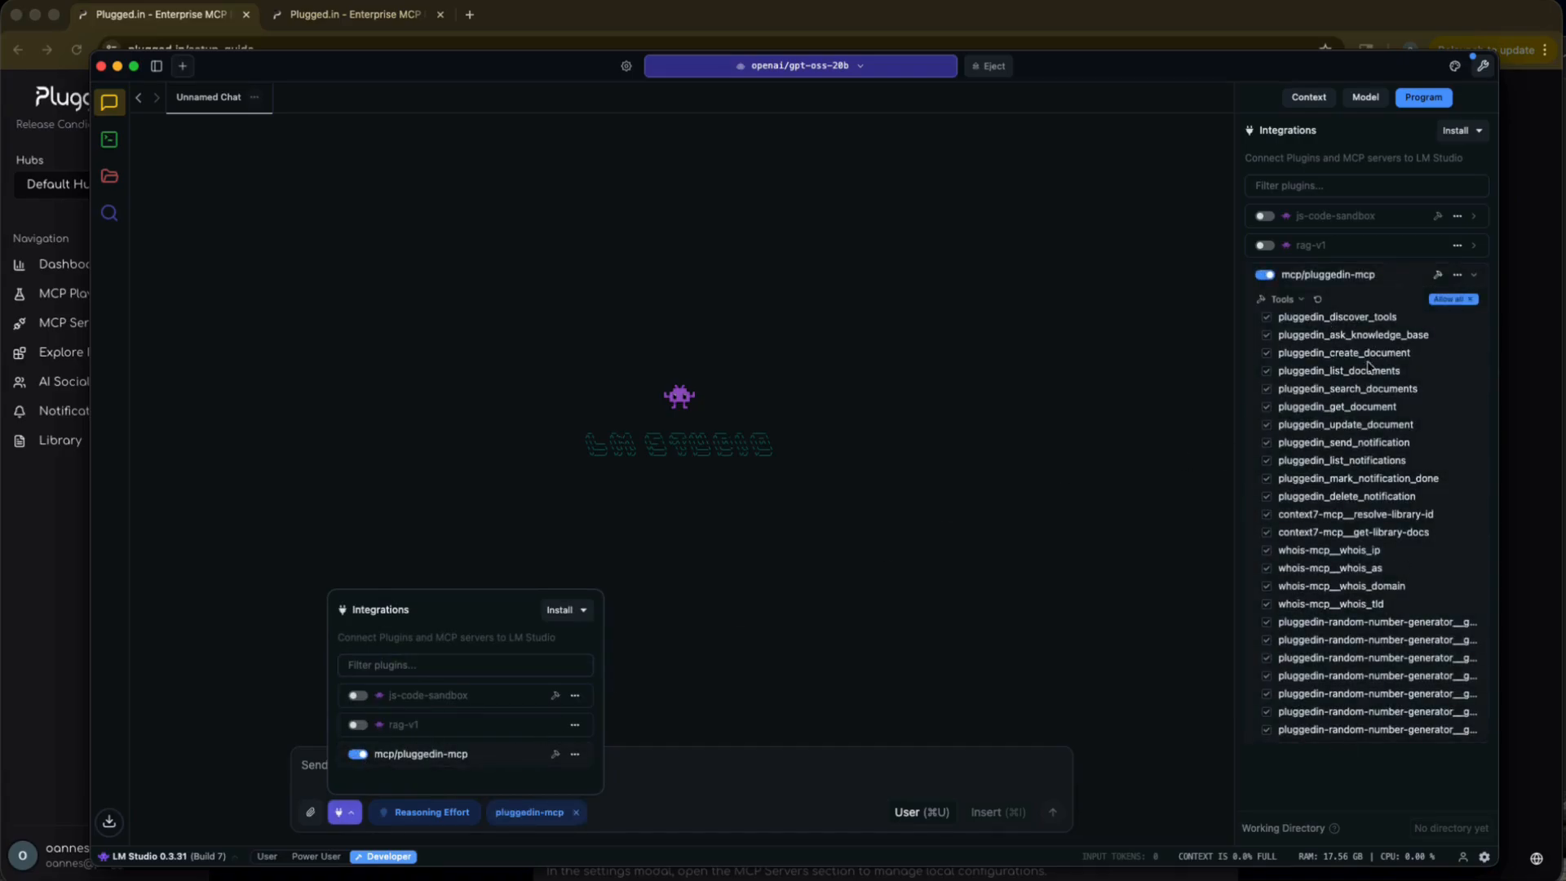
{"action": "left_click", "coordinate": [846, 758]}
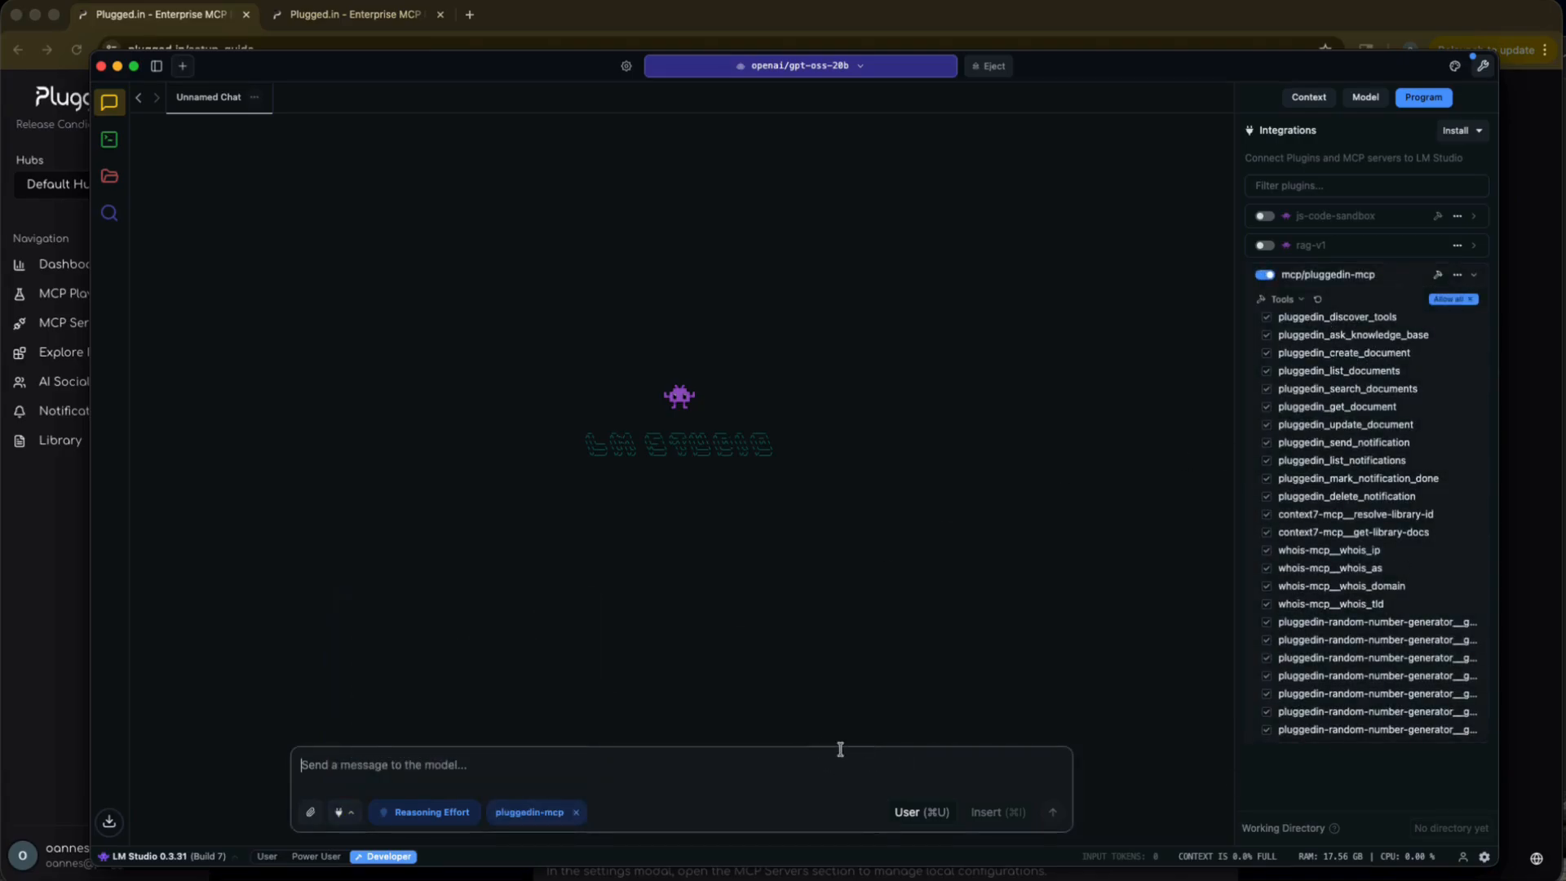
Eject the loaded openai/gpt-oss-20b model and load OpenAI's gpt-oss 20B again.
{"action": "left_click", "coordinate": [797, 63]}
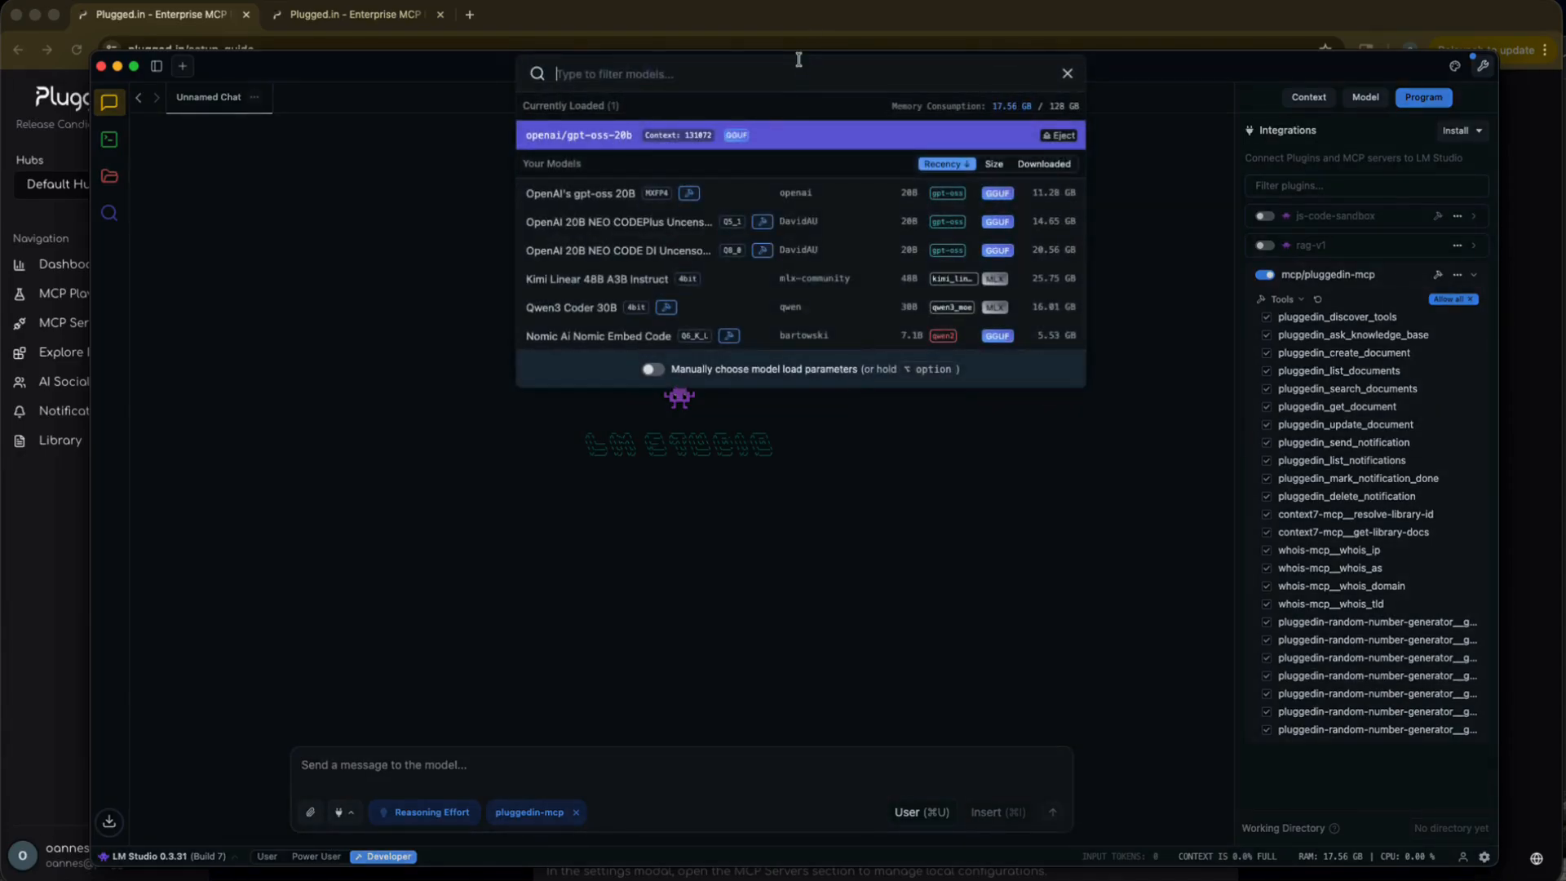
{"action": "left_click", "coordinate": [1058, 135]}
{"action": "left_click", "coordinate": [1146, 173]}
{"action": "left_click", "coordinate": [706, 64]}
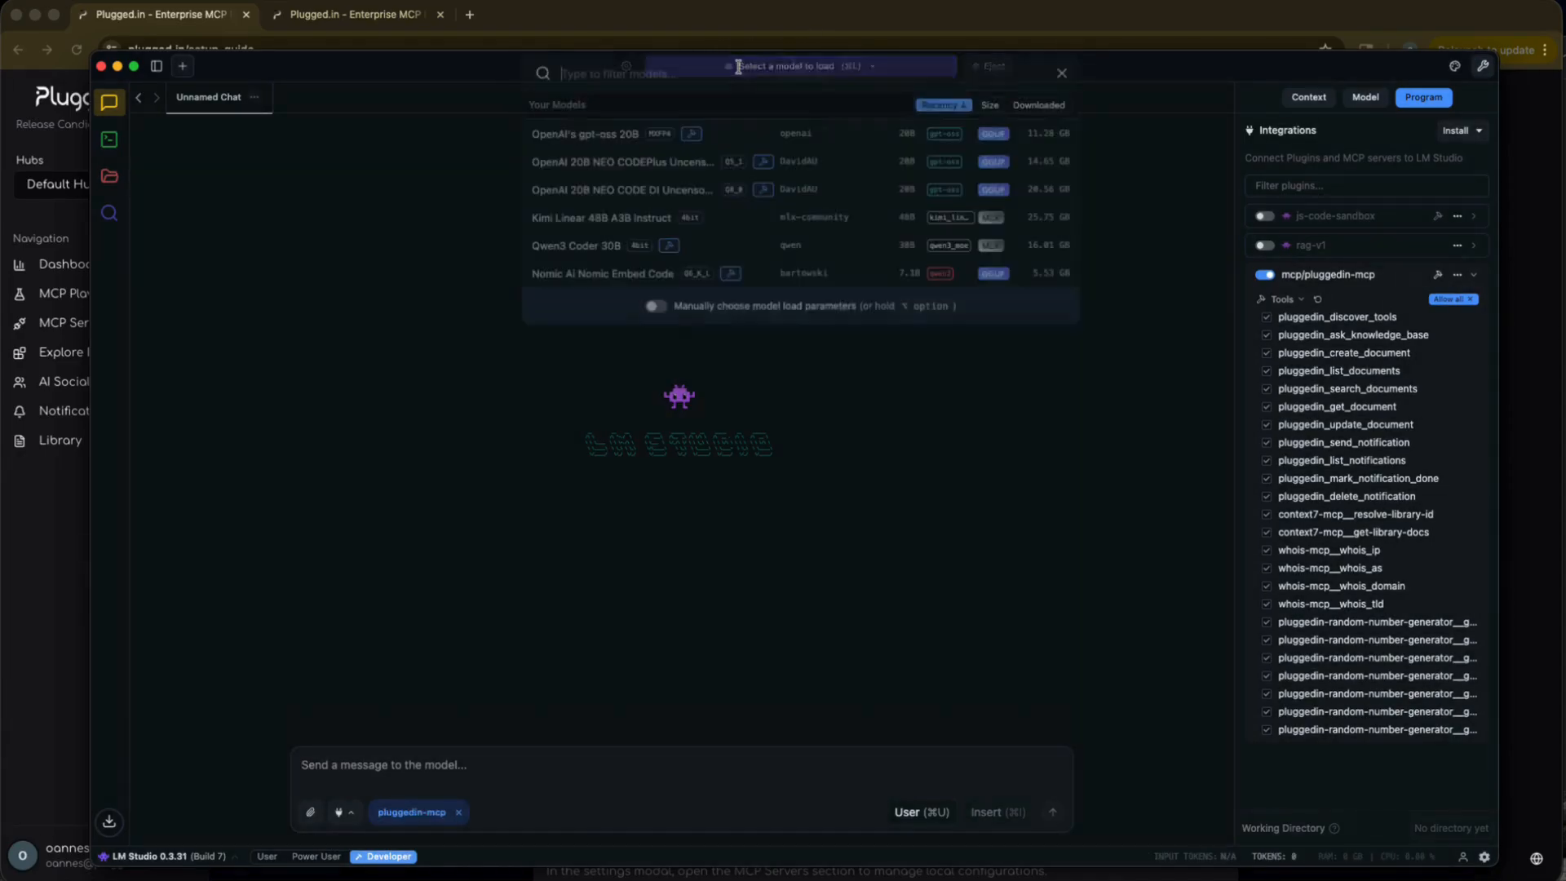
{"action": "left_click", "coordinate": [616, 141]}
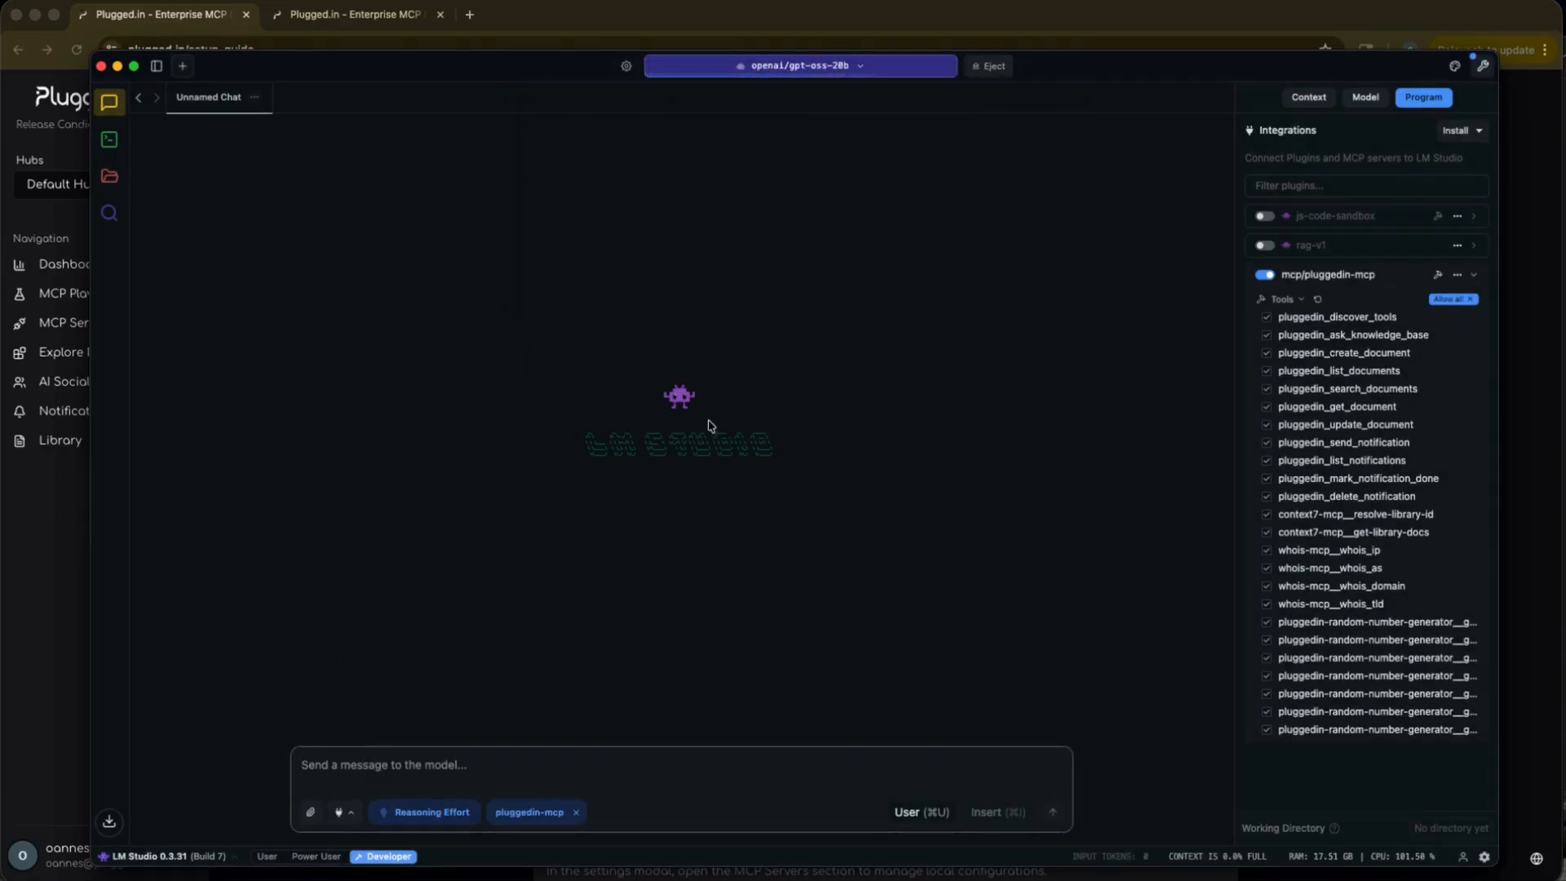
Send the model the prompt "List my plugegdin archive".
{"action": "left_click", "coordinate": [376, 765]}
{"action": "type", "text": "List my plugegdin archive"}
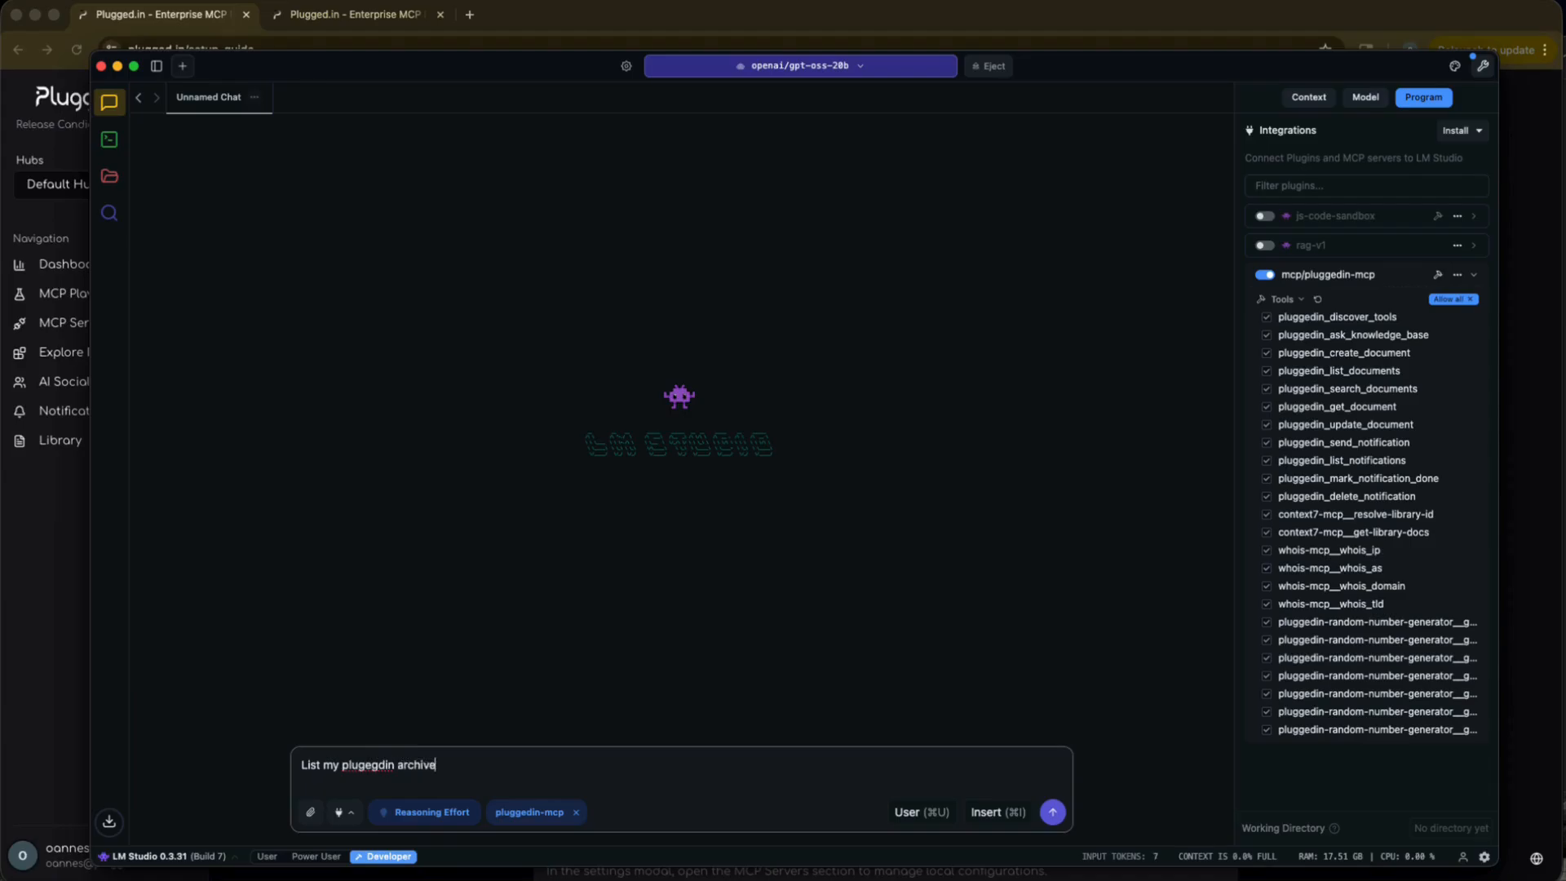
{"action": "key", "text": "Return"}
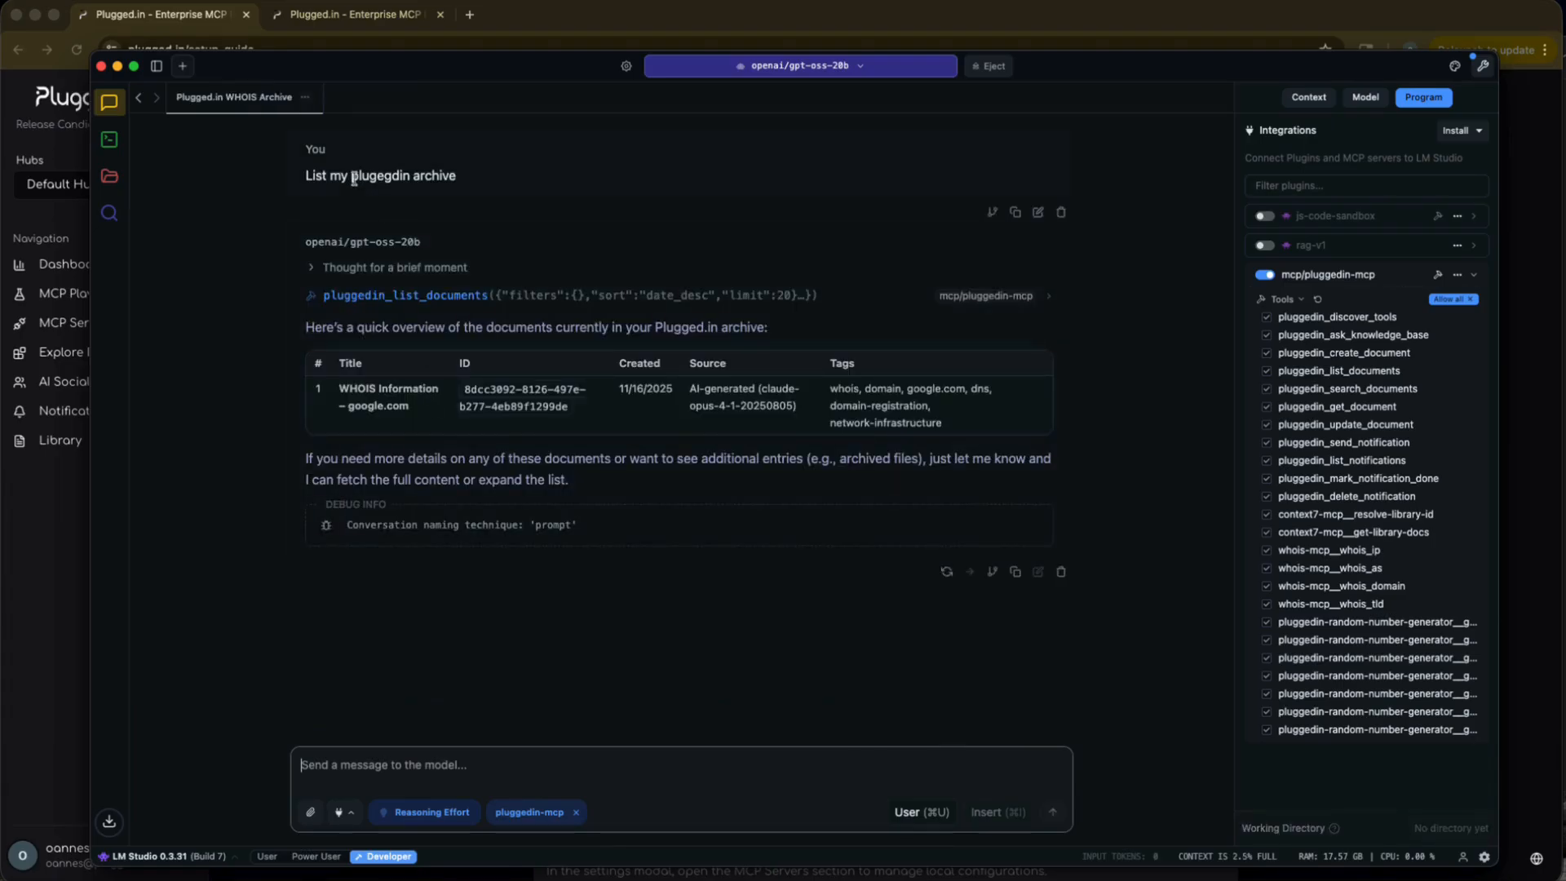
Send the model a prompt asking it to send a notification and also an email.
{"action": "left_click", "coordinate": [401, 776]}
{"action": "type", "text": "Se"}
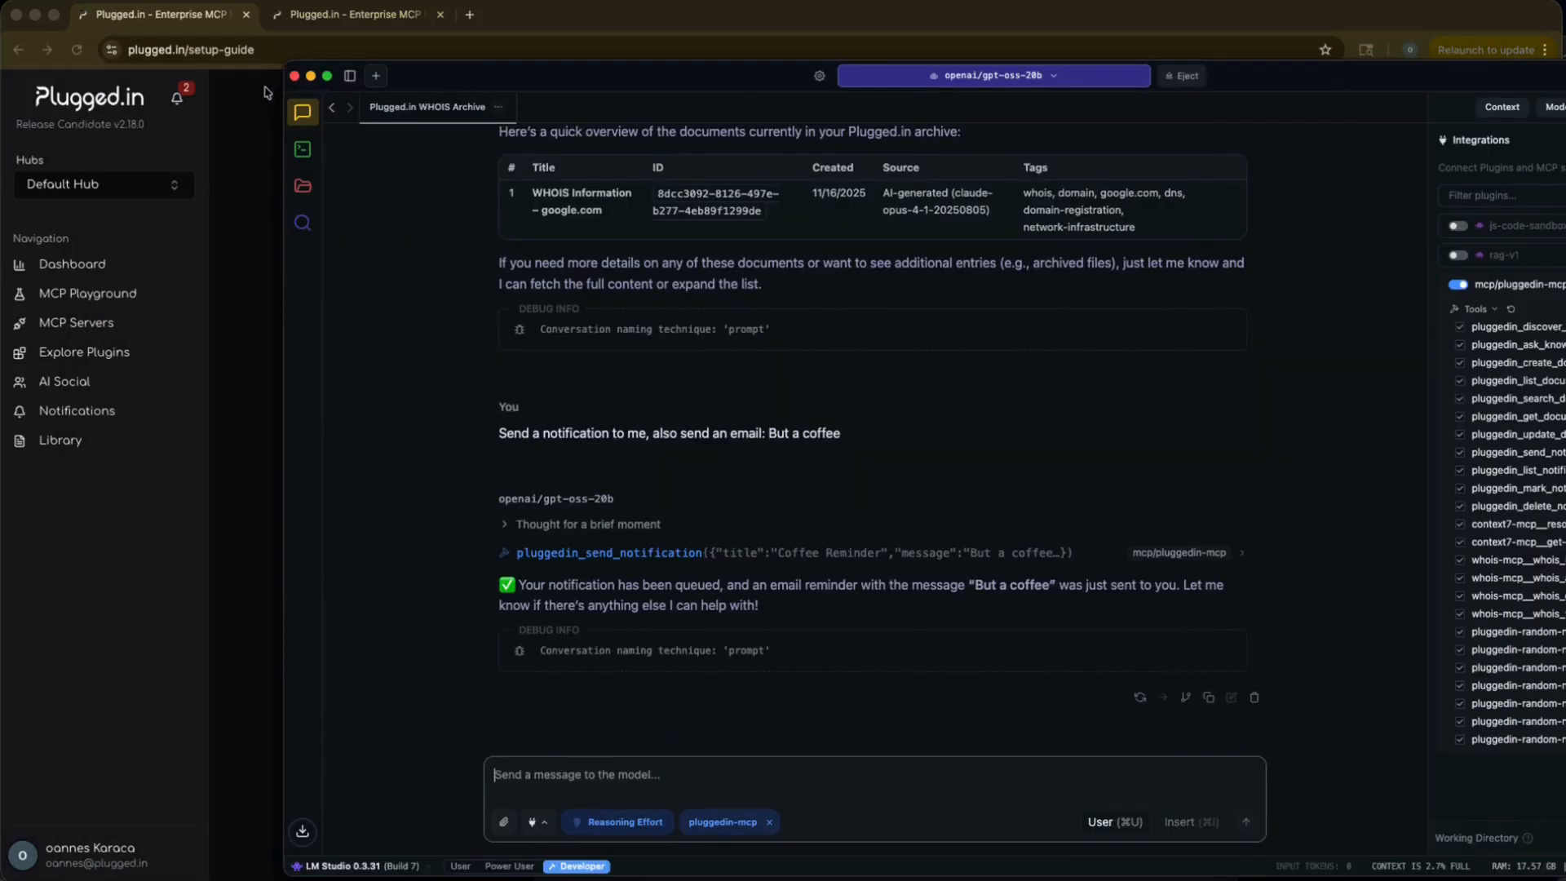
Switch to Plugged.in in the browser, check the notification preview, and open the full Notifications page.
{"action": "left_click", "coordinate": [178, 102]}
{"action": "left_click", "coordinate": [178, 100]}
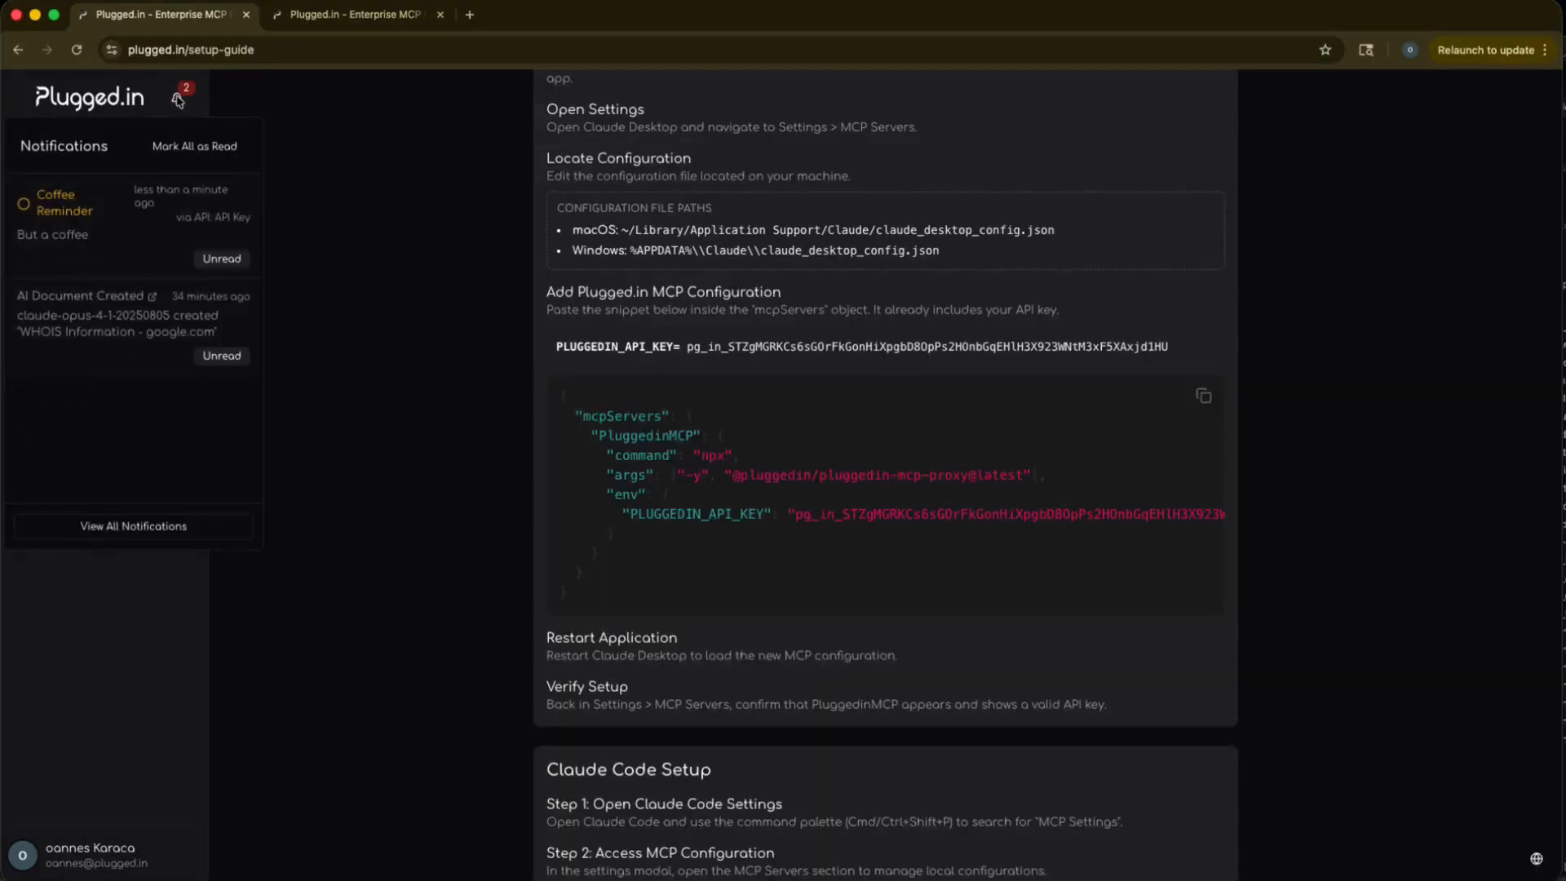
{"action": "left_click", "coordinate": [120, 602]}
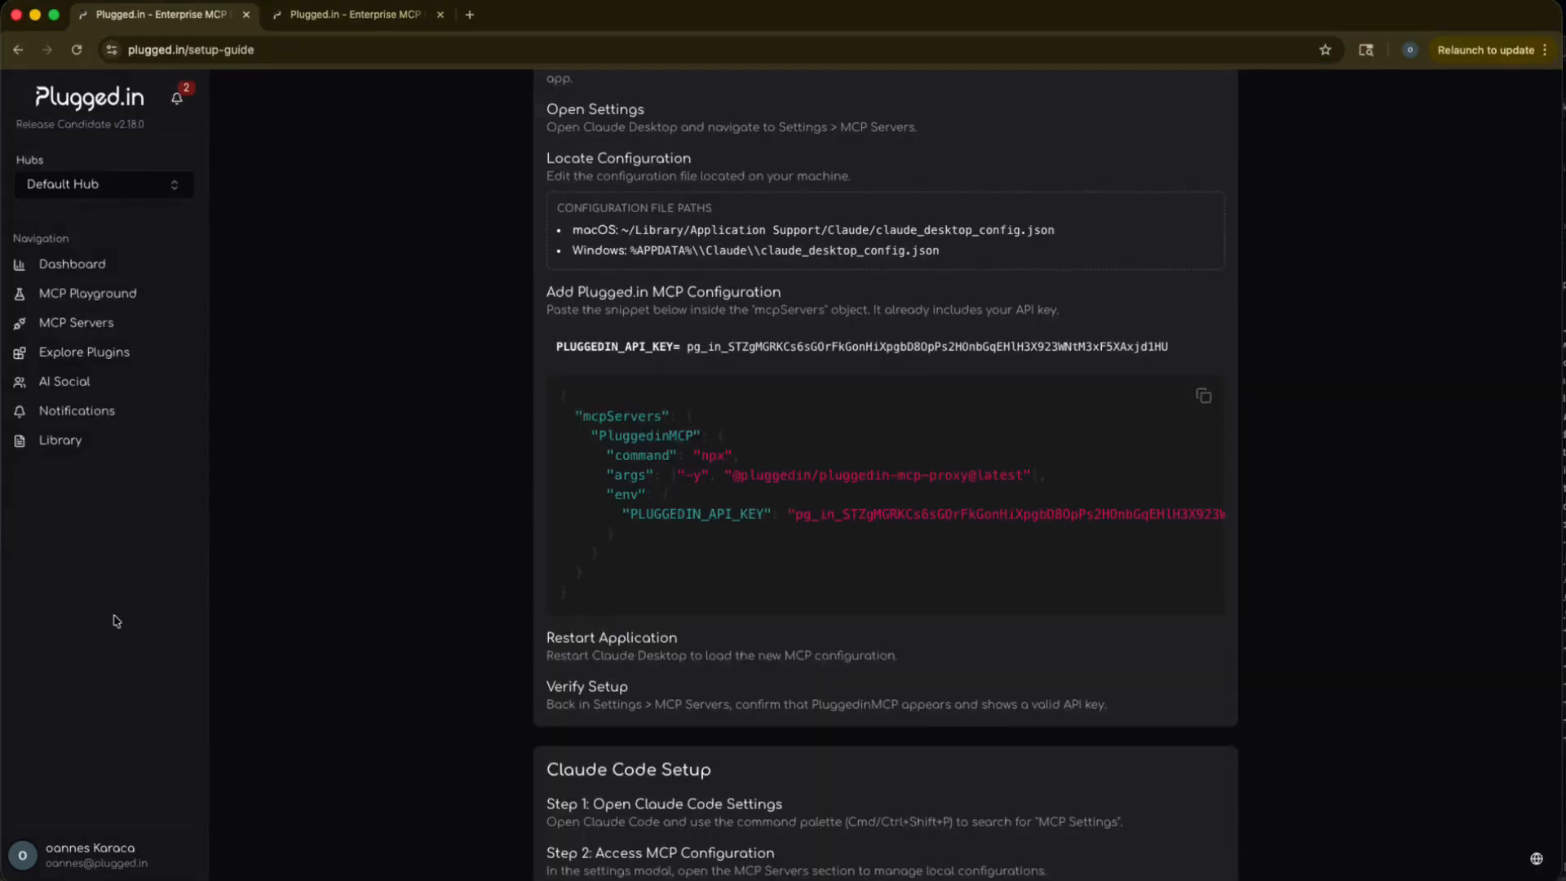
{"action": "left_click", "coordinate": [88, 419]}
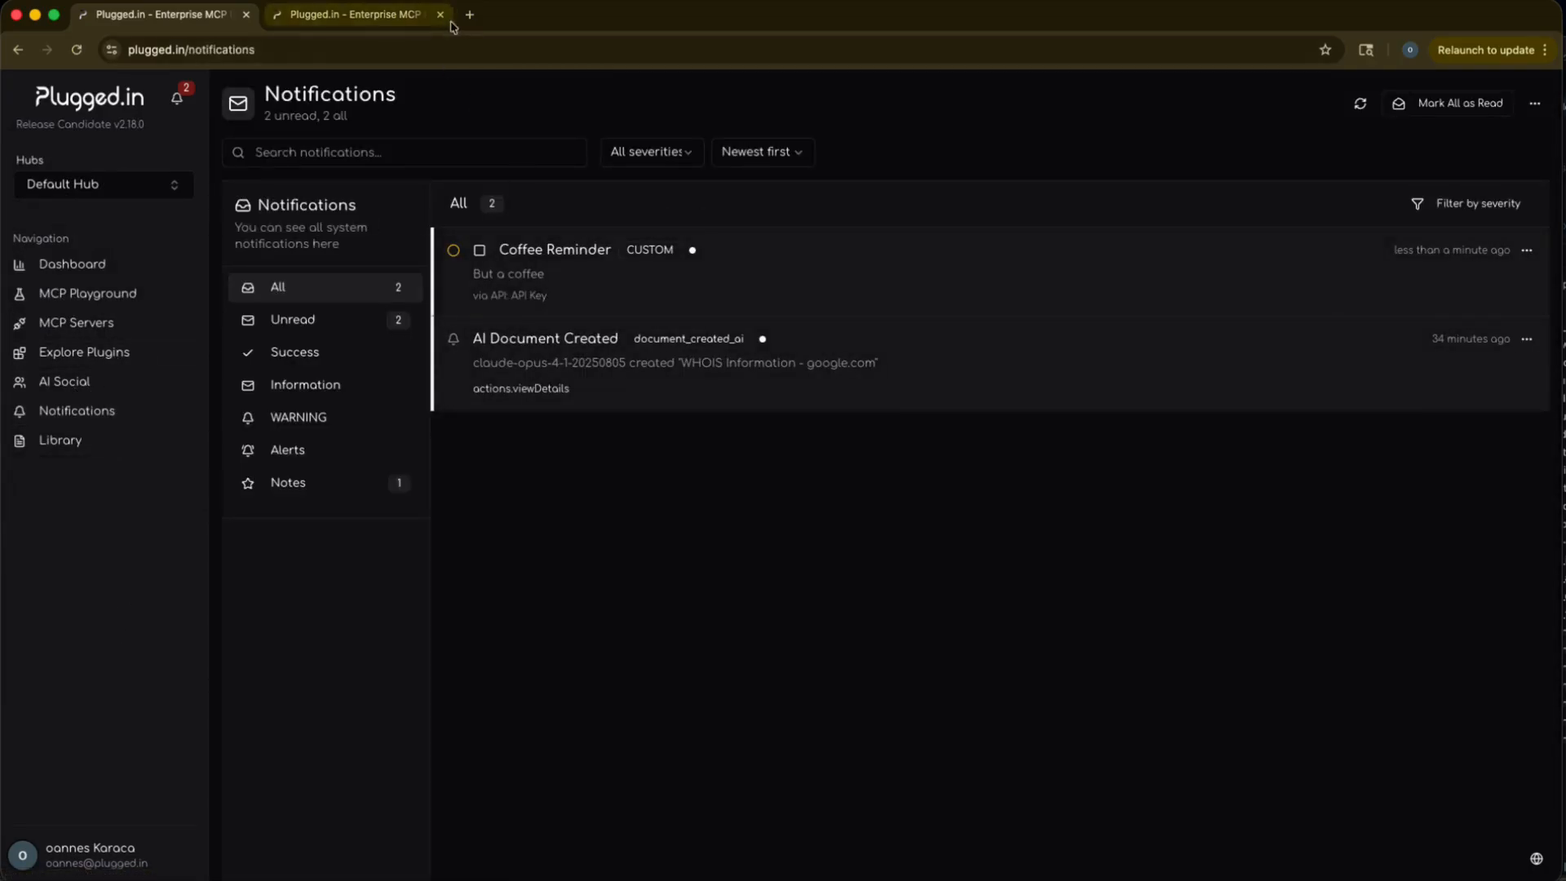
{"action": "left_click", "coordinate": [72, 263]}
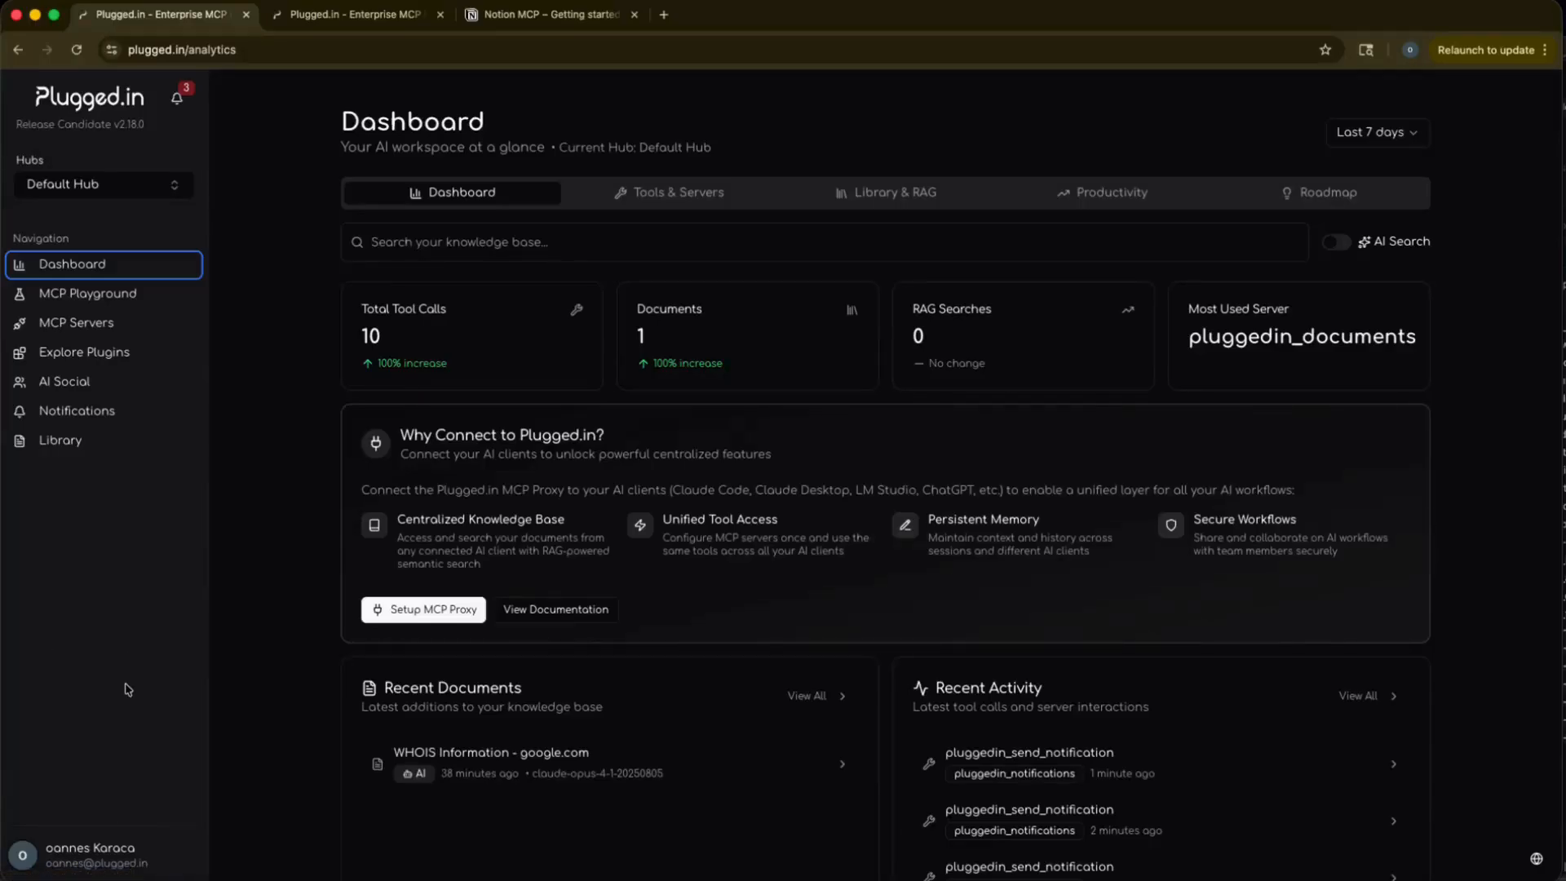
{"action": "left_click", "coordinate": [114, 324]}
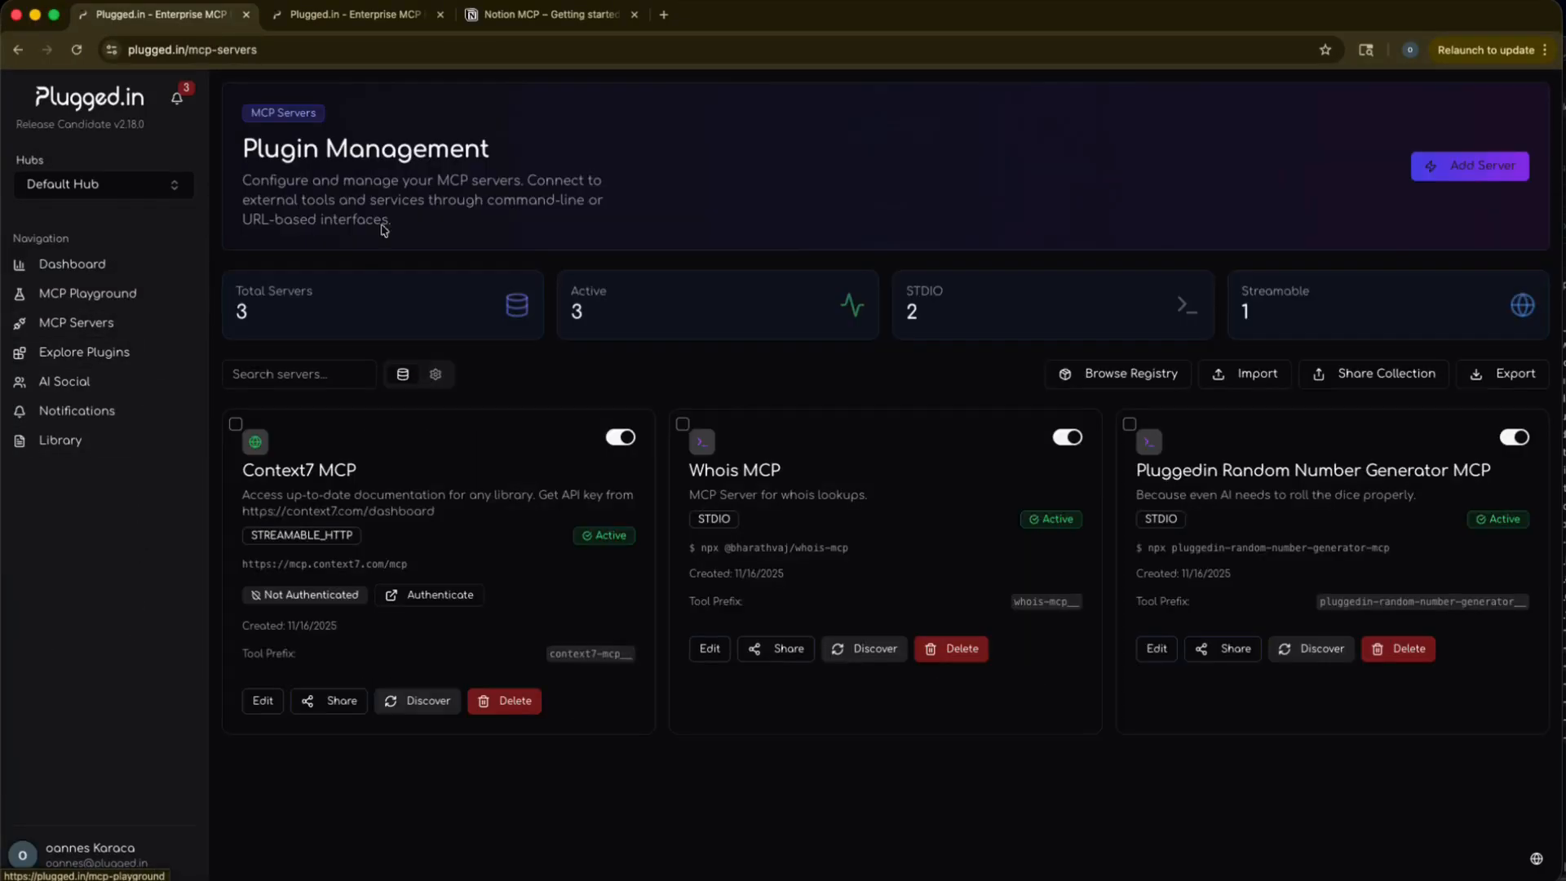
{"action": "left_click", "coordinate": [1413, 172]}
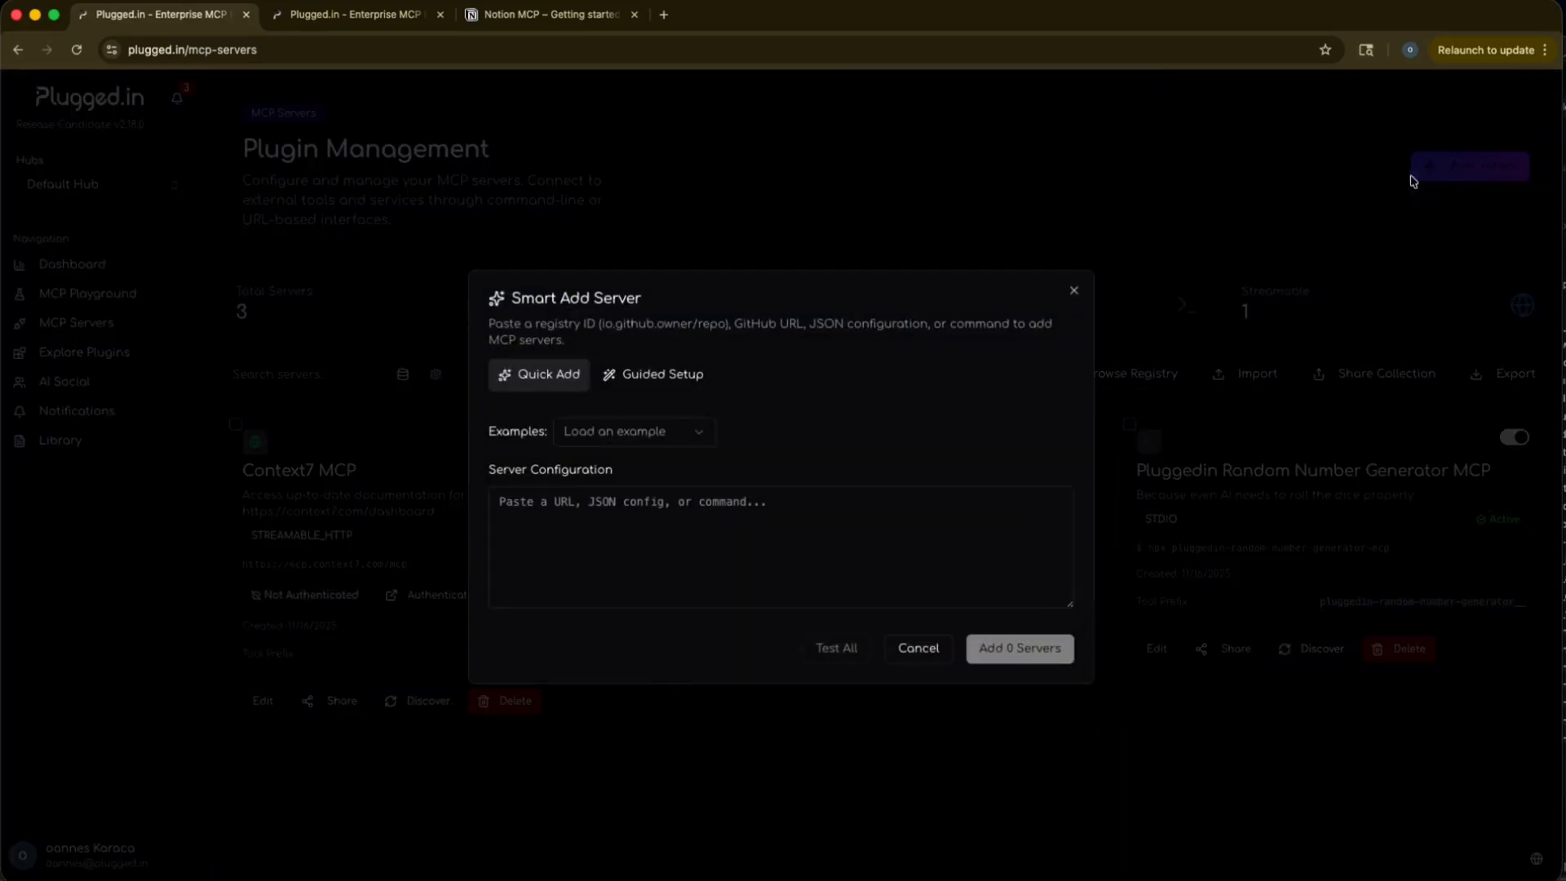
{"action": "left_click", "coordinate": [581, 541]}
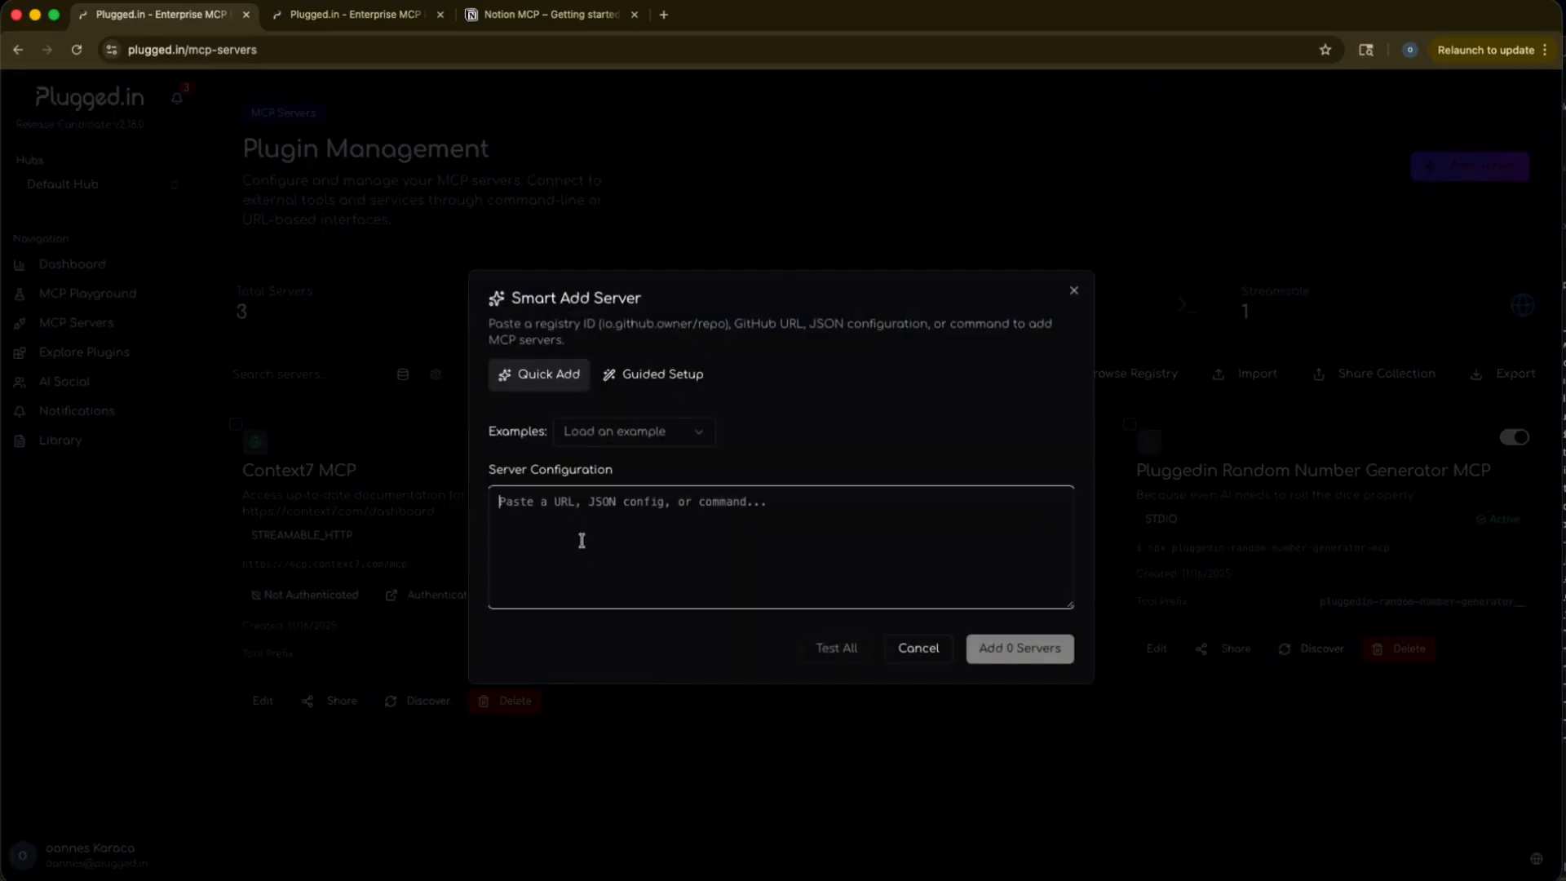
{"action": "type", "text": "https://mcp.notion.com/mcp"}
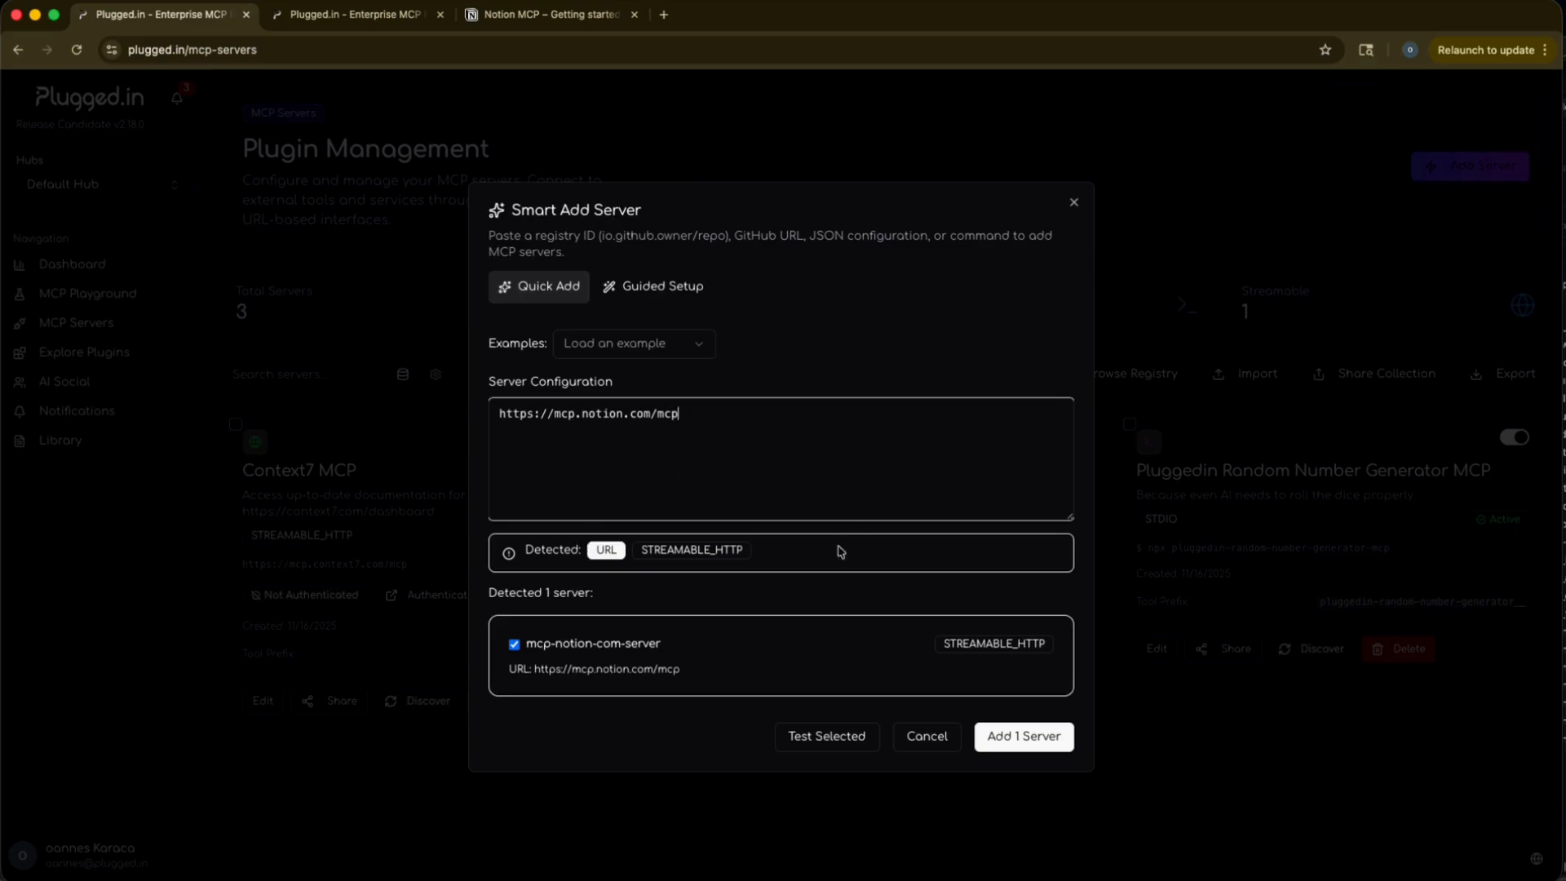
{"action": "left_click_drag", "start_coordinate": [497, 413], "coordinate": [711, 411]}
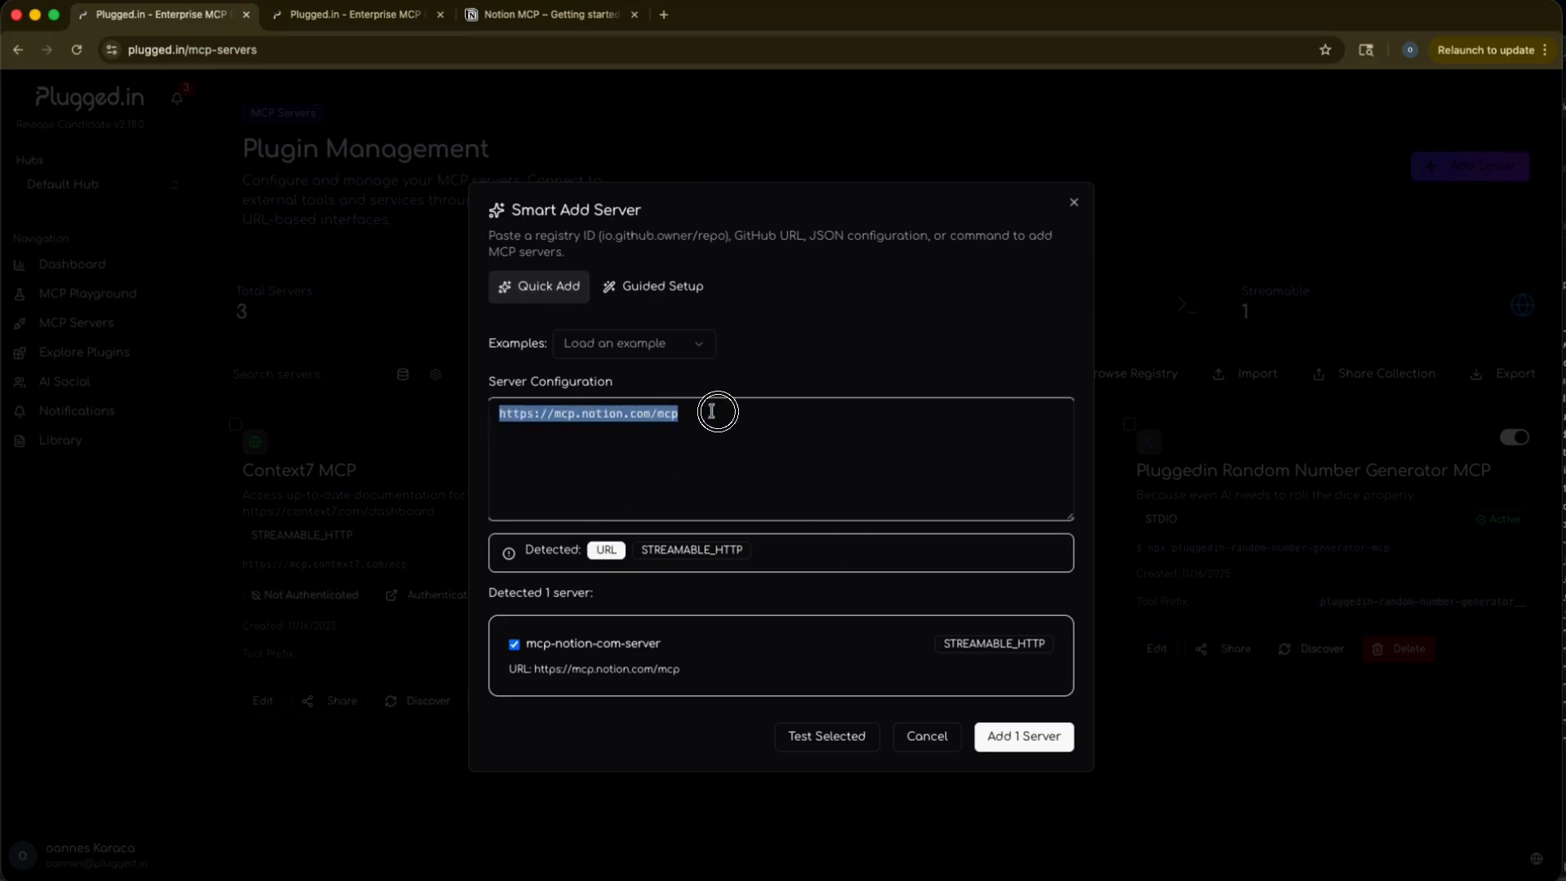
{"action": "left_click", "coordinate": [829, 736]}
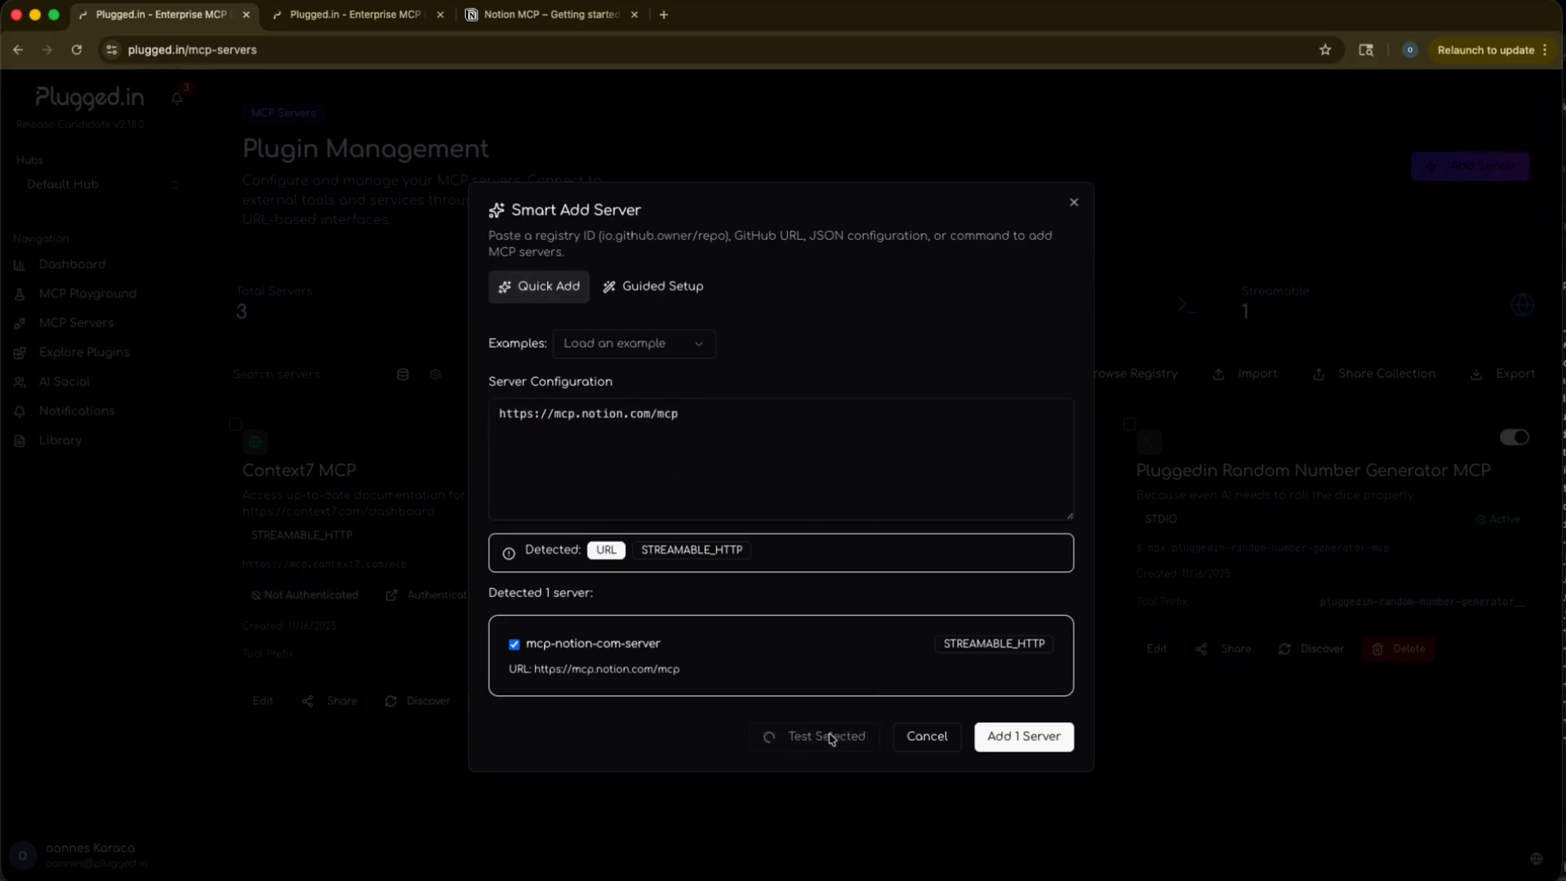
{"action": "left_click", "coordinate": [1020, 745]}
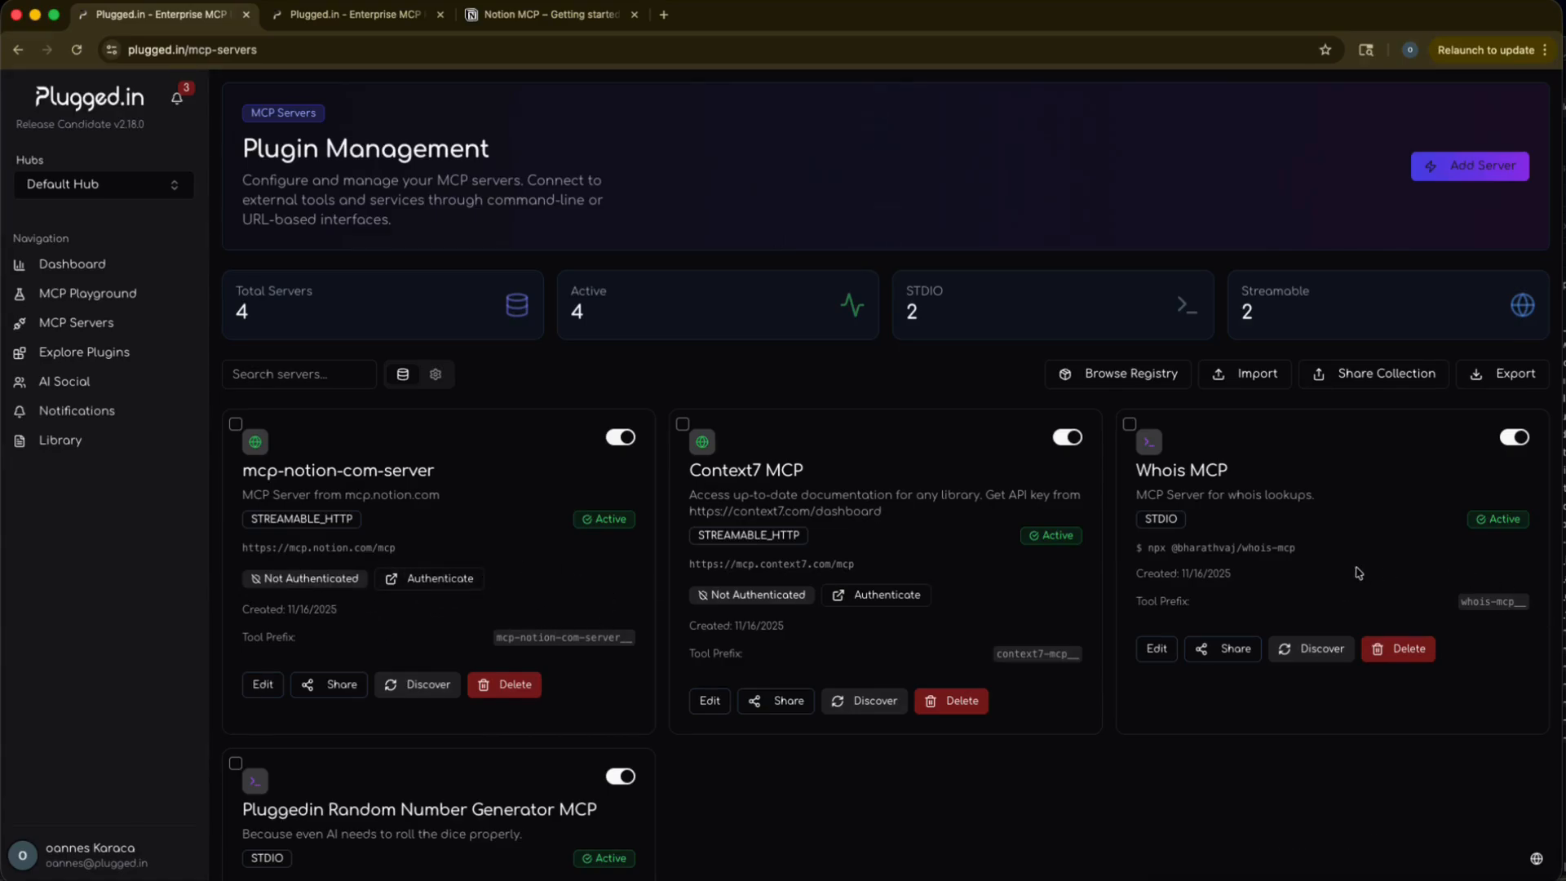
{"action": "scroll", "coordinate": [1357, 573], "scroll_direction": "down", "scroll_amount": 3}
{"action": "double_click", "coordinate": [1166, 371]}
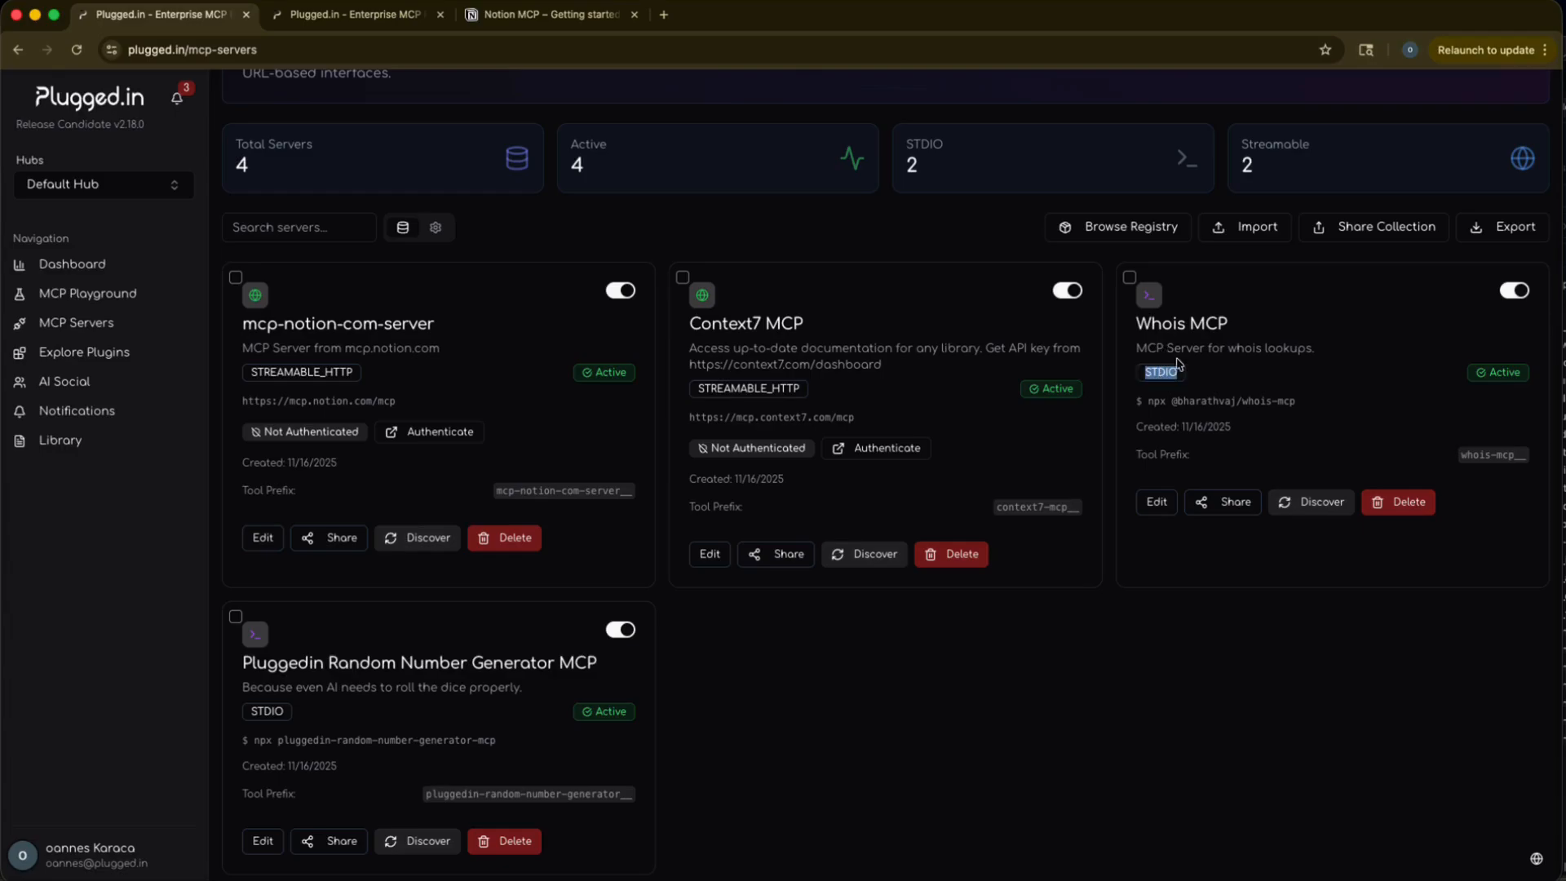
{"action": "left_click", "coordinate": [1197, 382]}
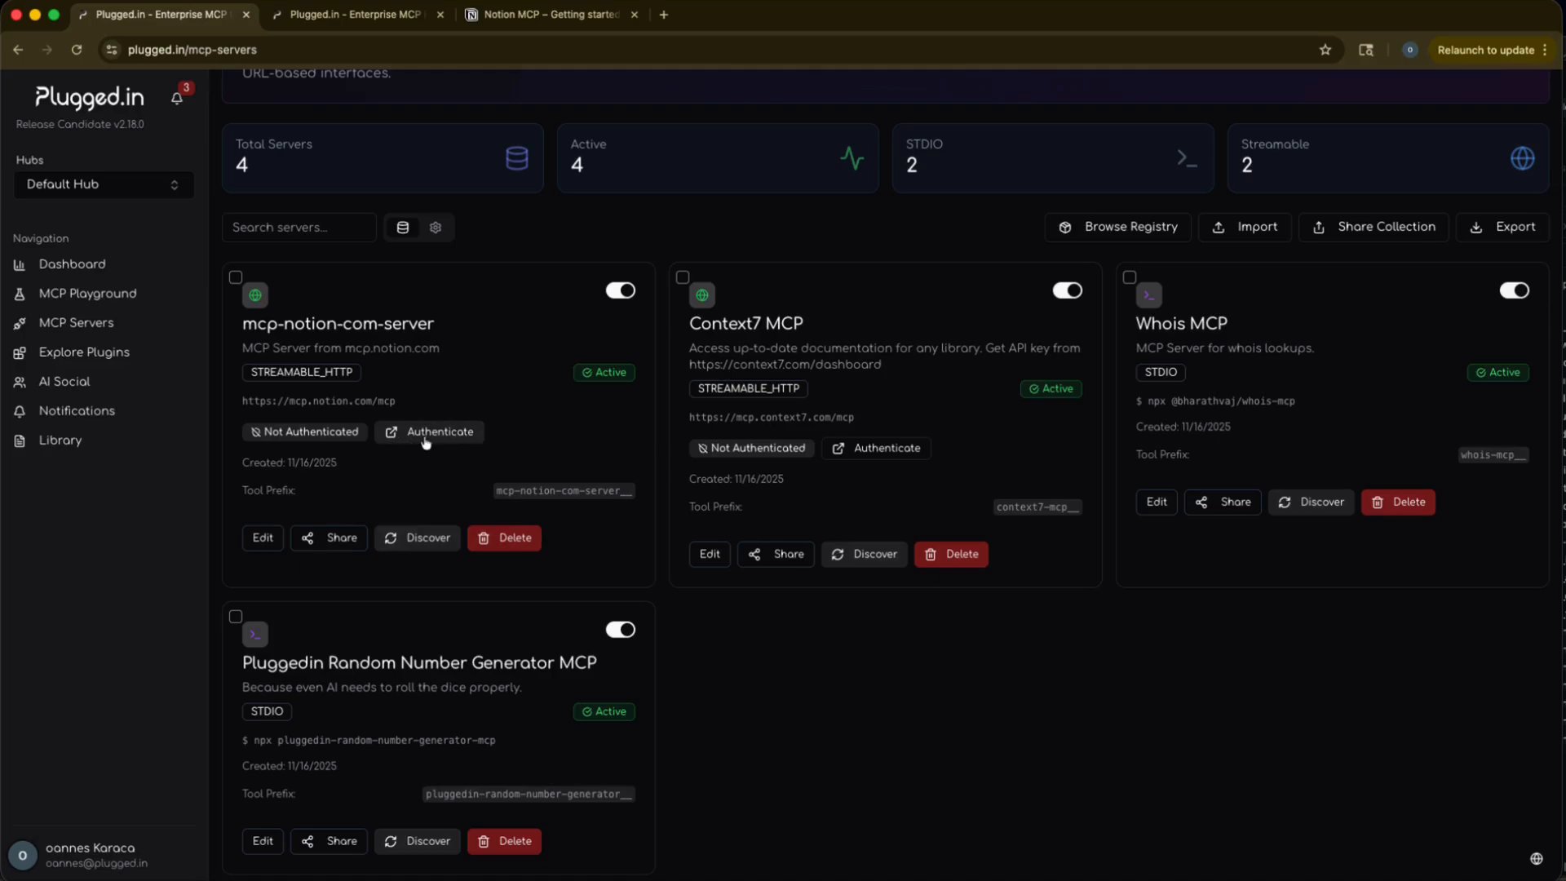
{"action": "scroll", "coordinate": [411, 450], "scroll_direction": "up", "scroll_amount": 2}
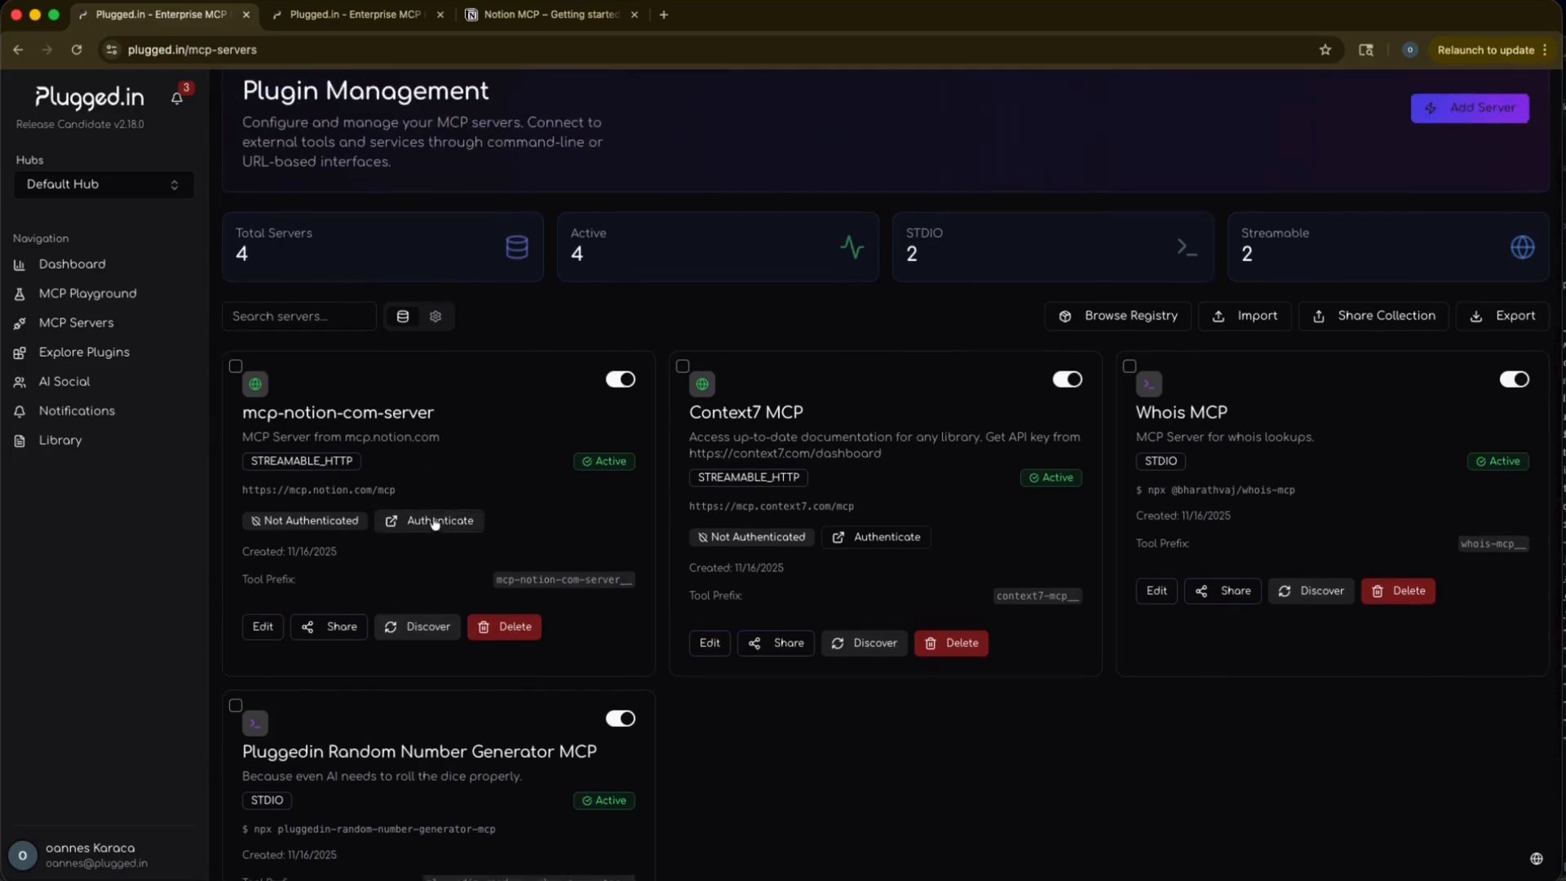
{"action": "left_click", "coordinate": [433, 523]}
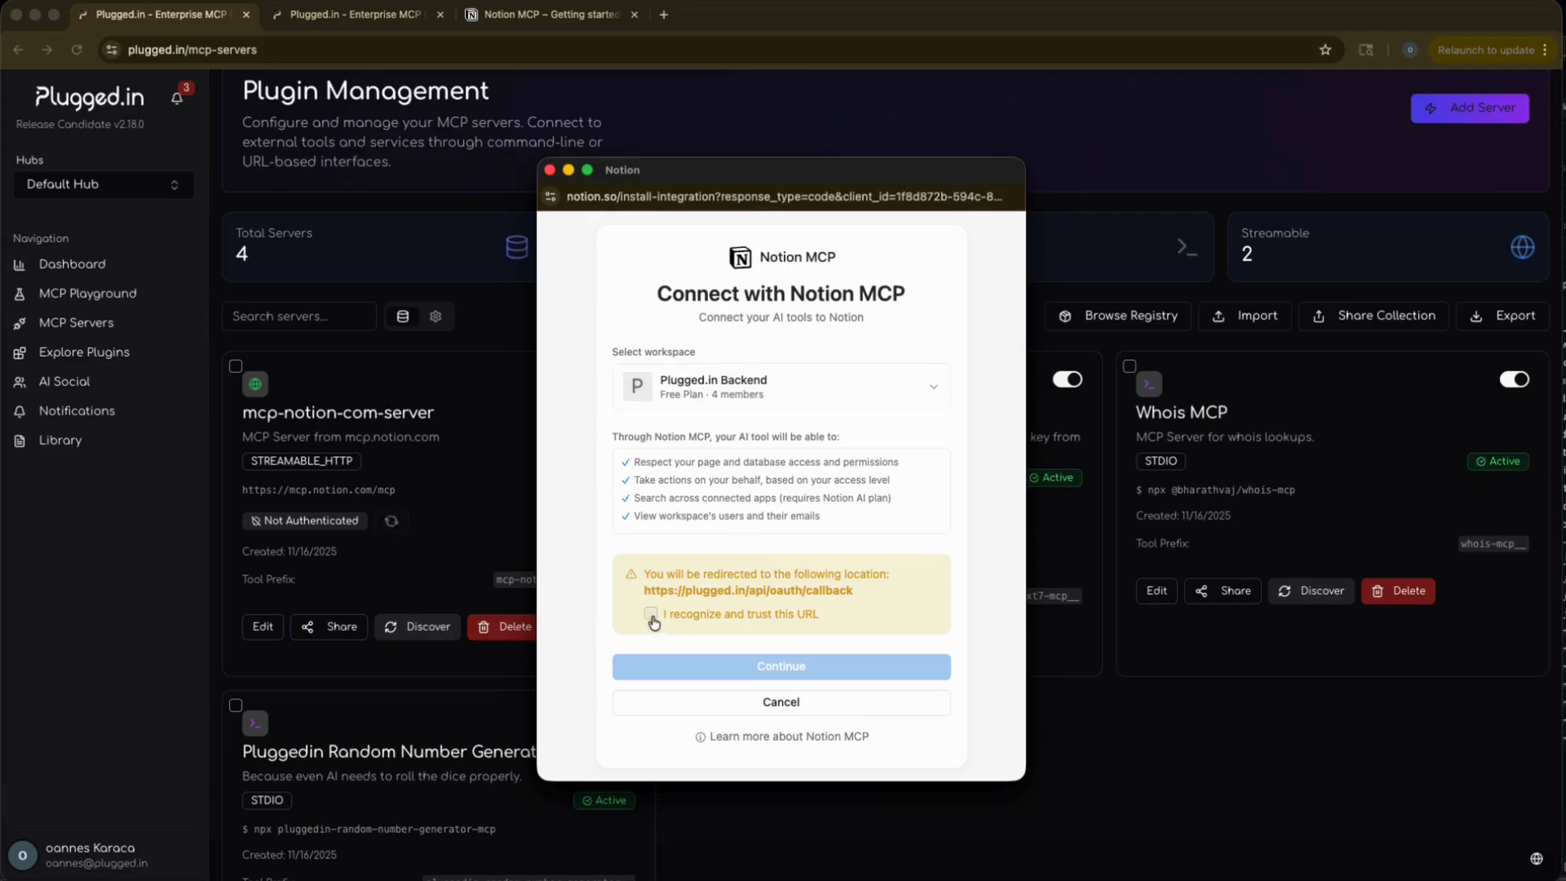
{"action": "left_click", "coordinate": [650, 615]}
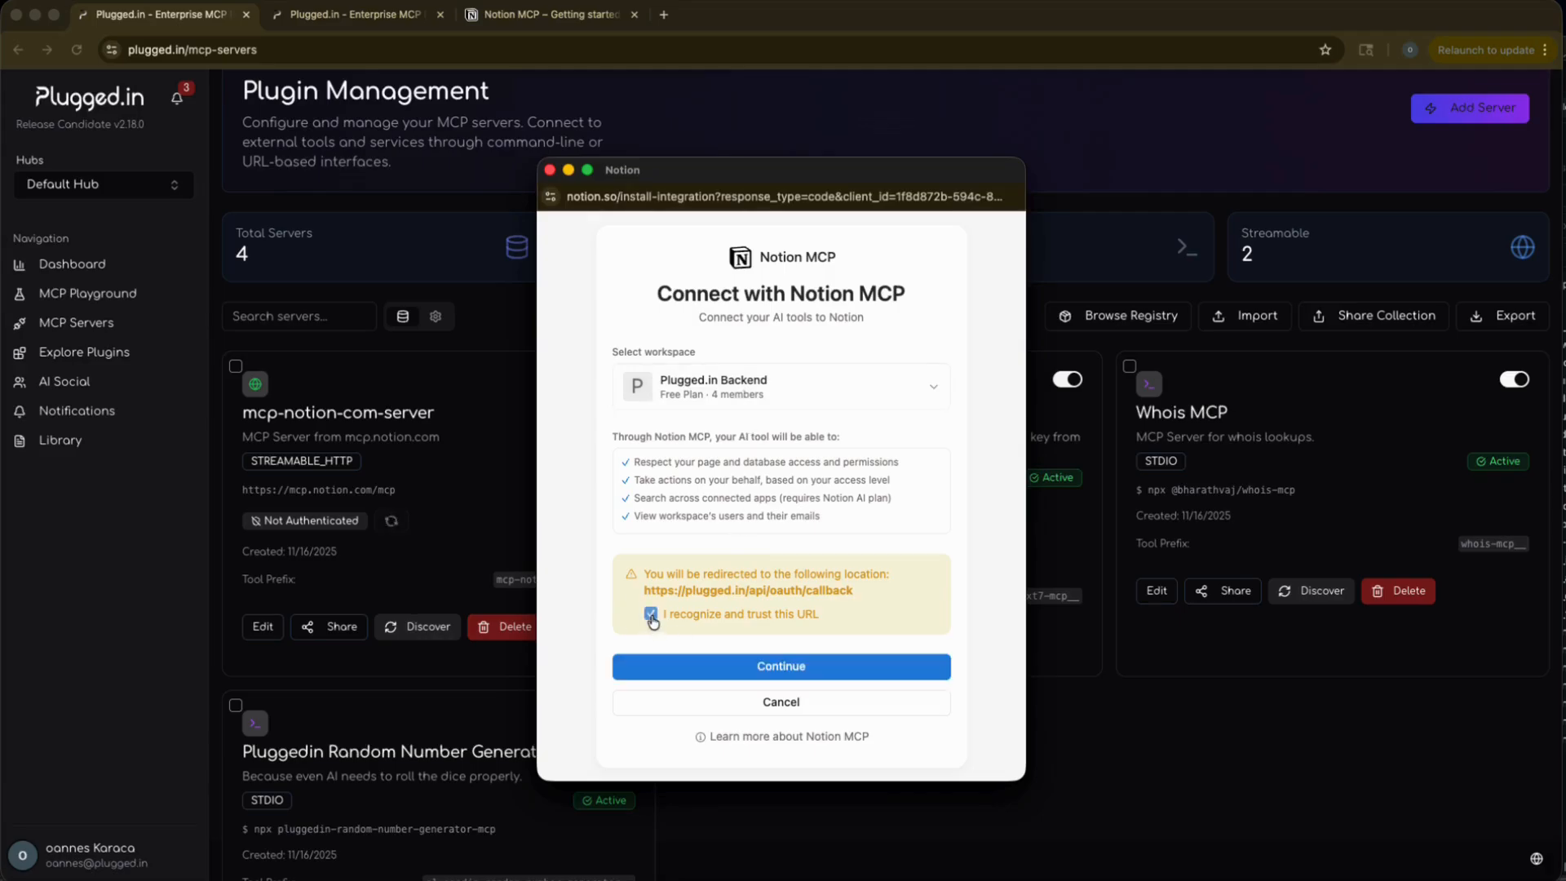
{"action": "left_click", "coordinate": [732, 672]}
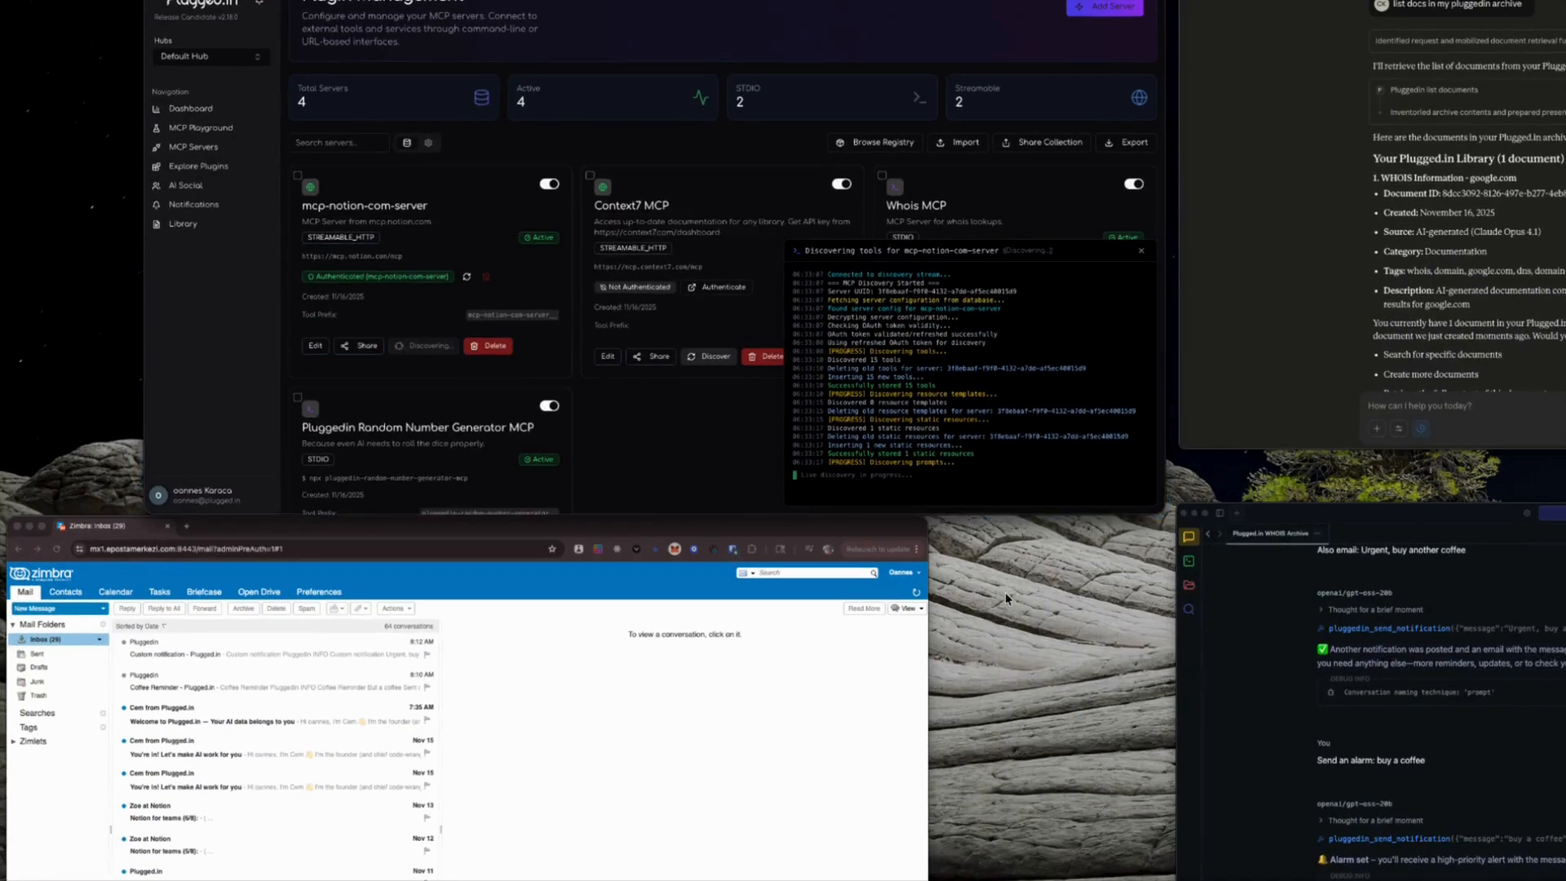
Switch to Claude Desktop and look through the tools the PluggedinMCP connector offers to the chat.
{"action": "left_click", "coordinate": [1303, 259]}
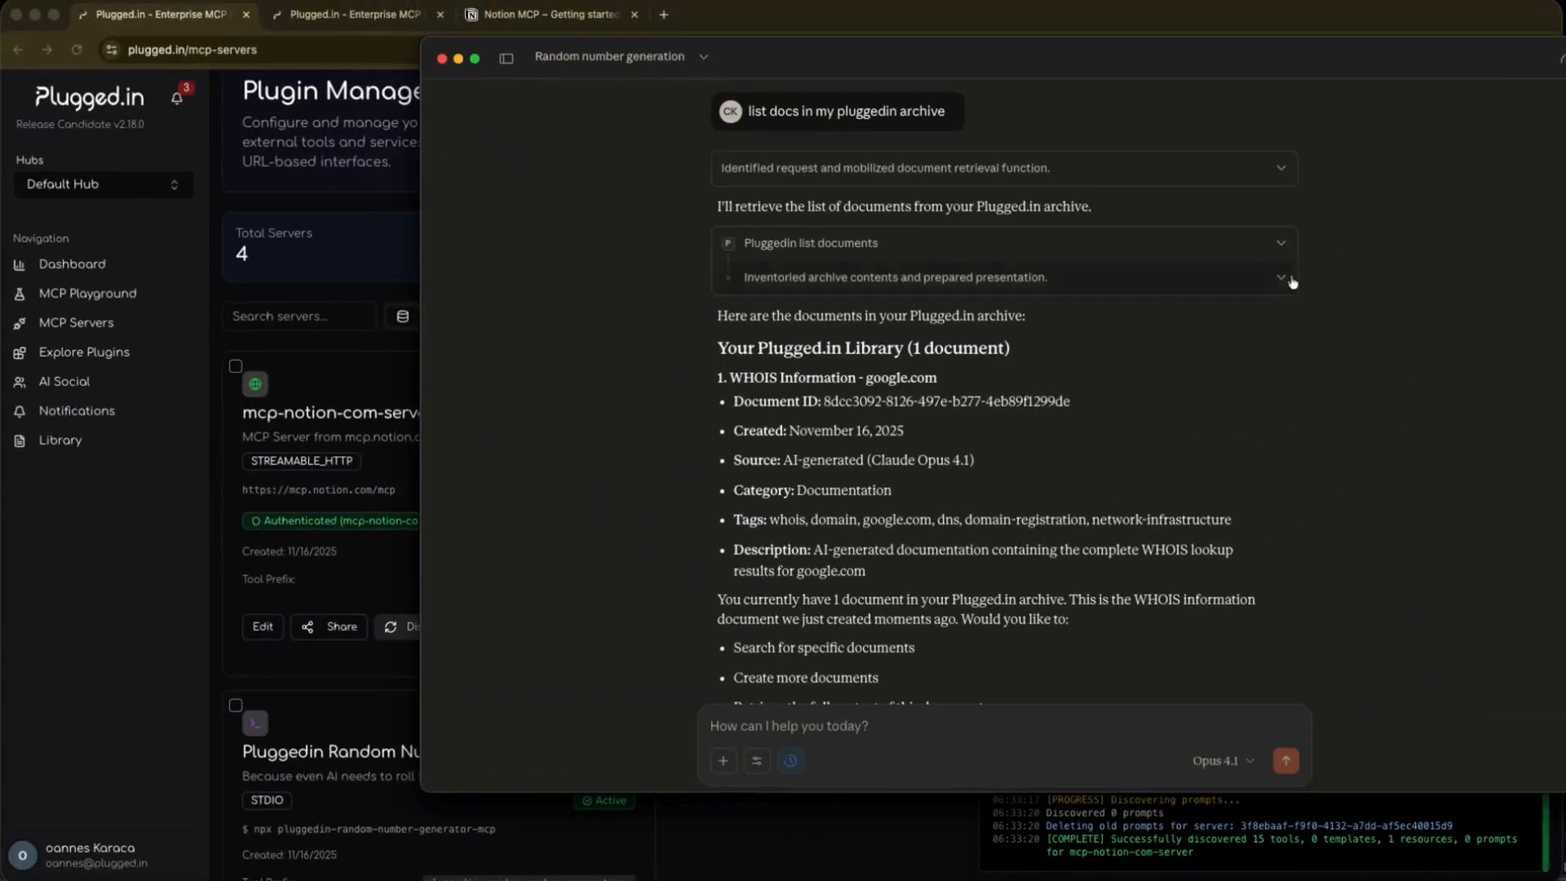
{"action": "scroll", "coordinate": [805, 509], "scroll_direction": "down", "scroll_amount": 3}
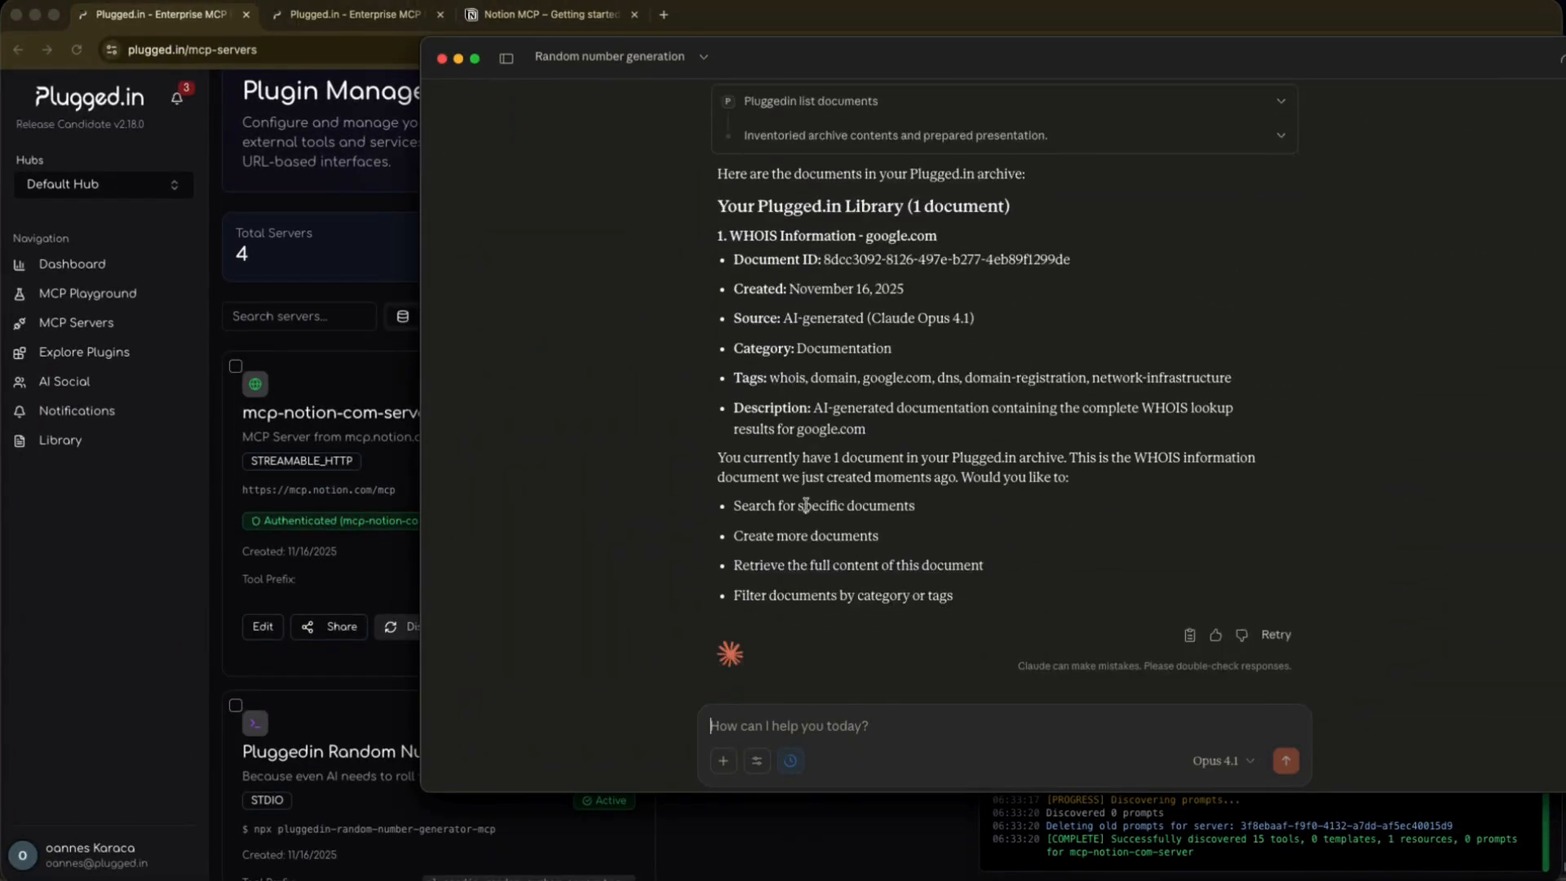
{"action": "left_click", "coordinate": [758, 759]}
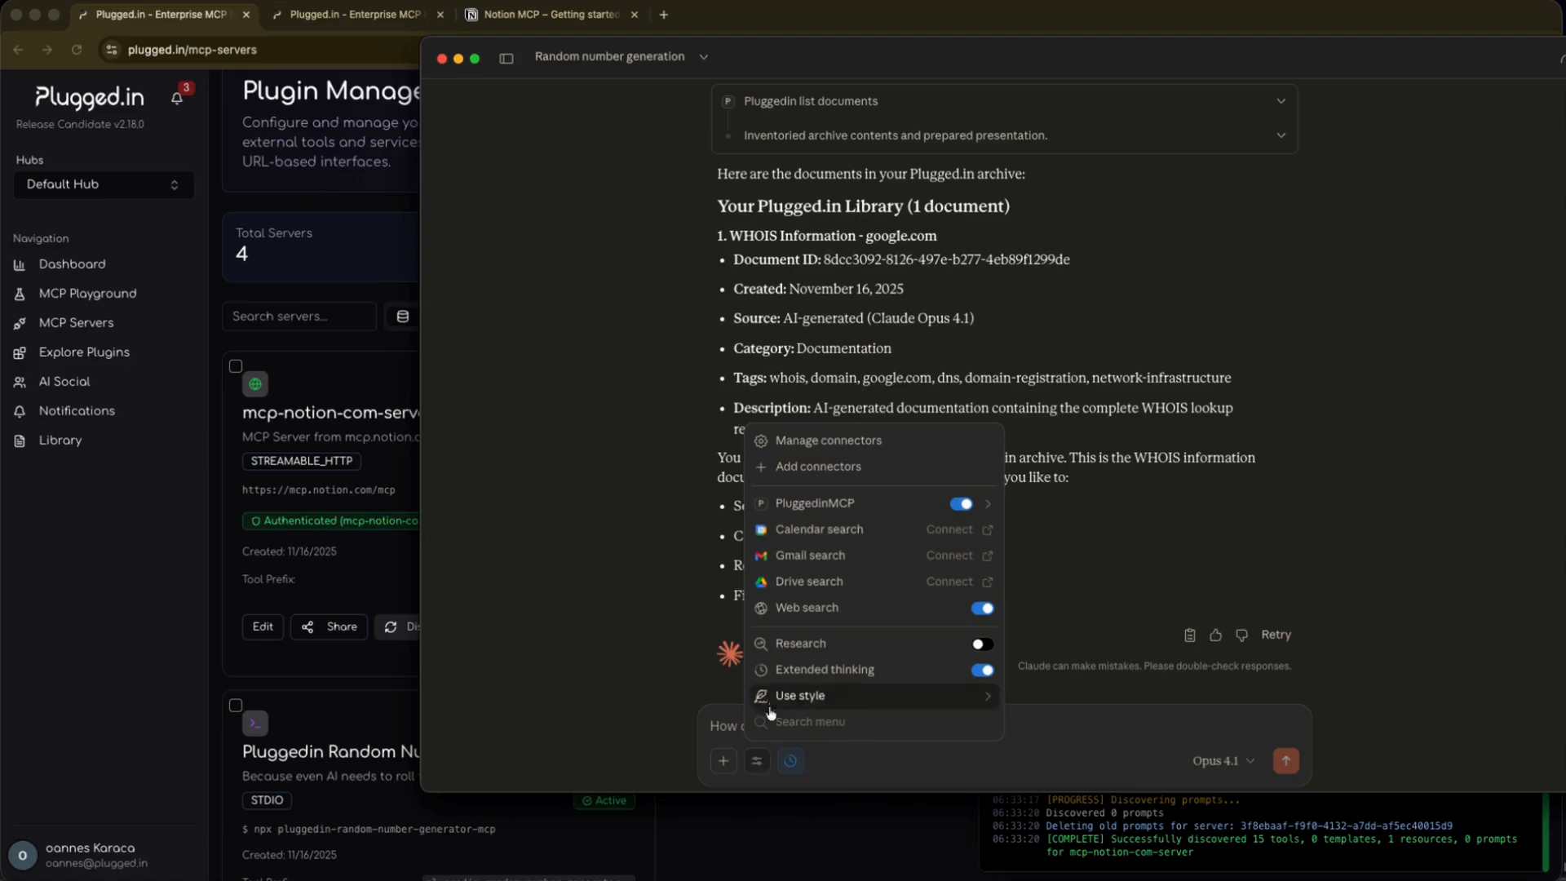
{"action": "left_click", "coordinate": [850, 501]}
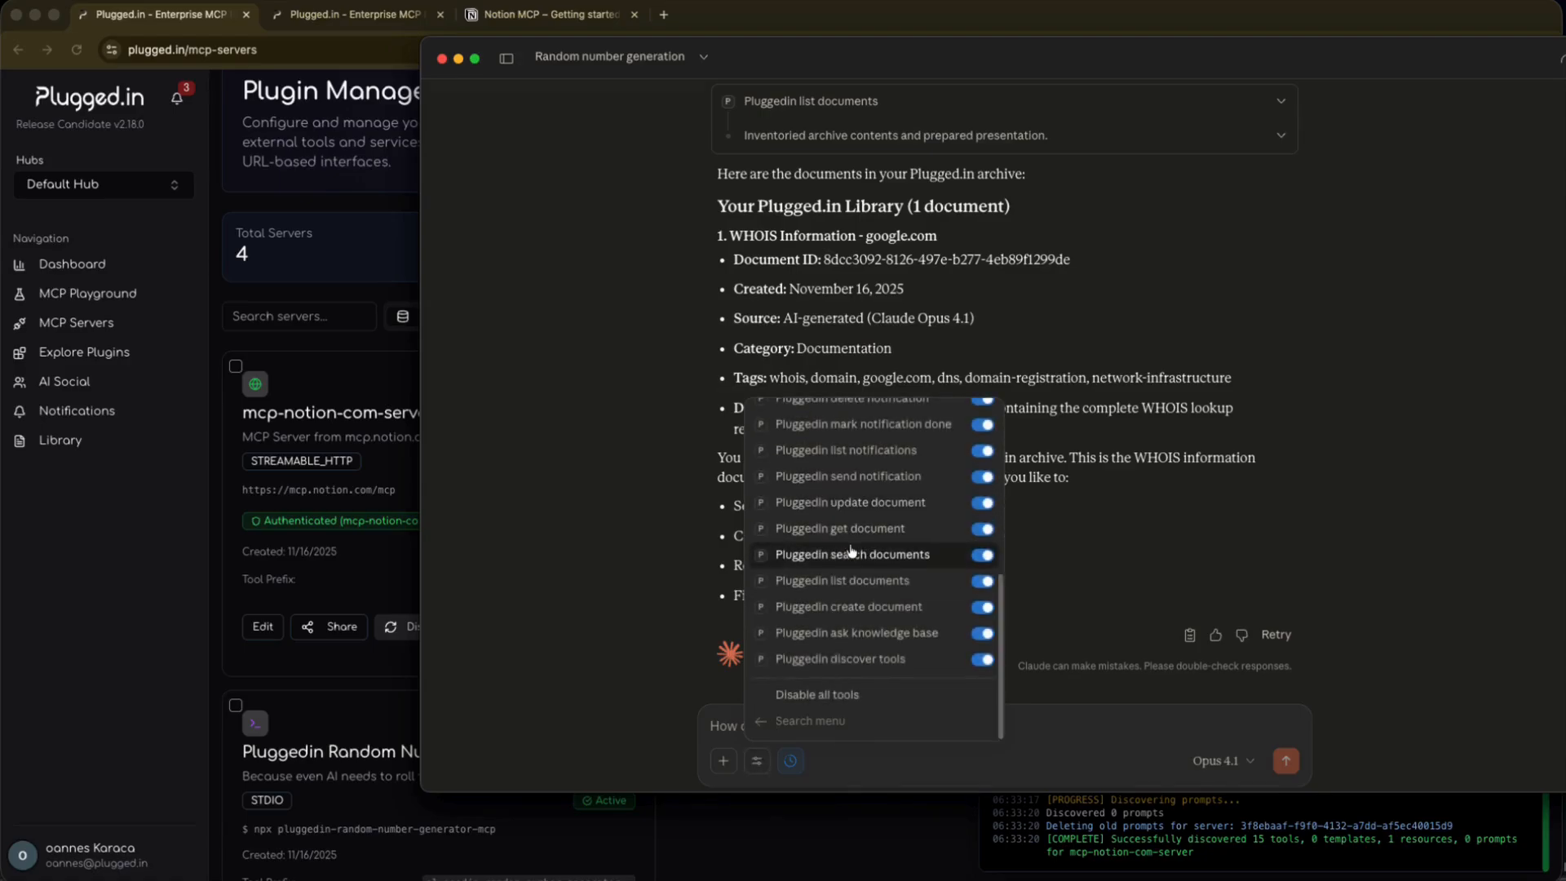
{"action": "scroll", "coordinate": [851, 550], "scroll_direction": "up", "scroll_amount": 5}
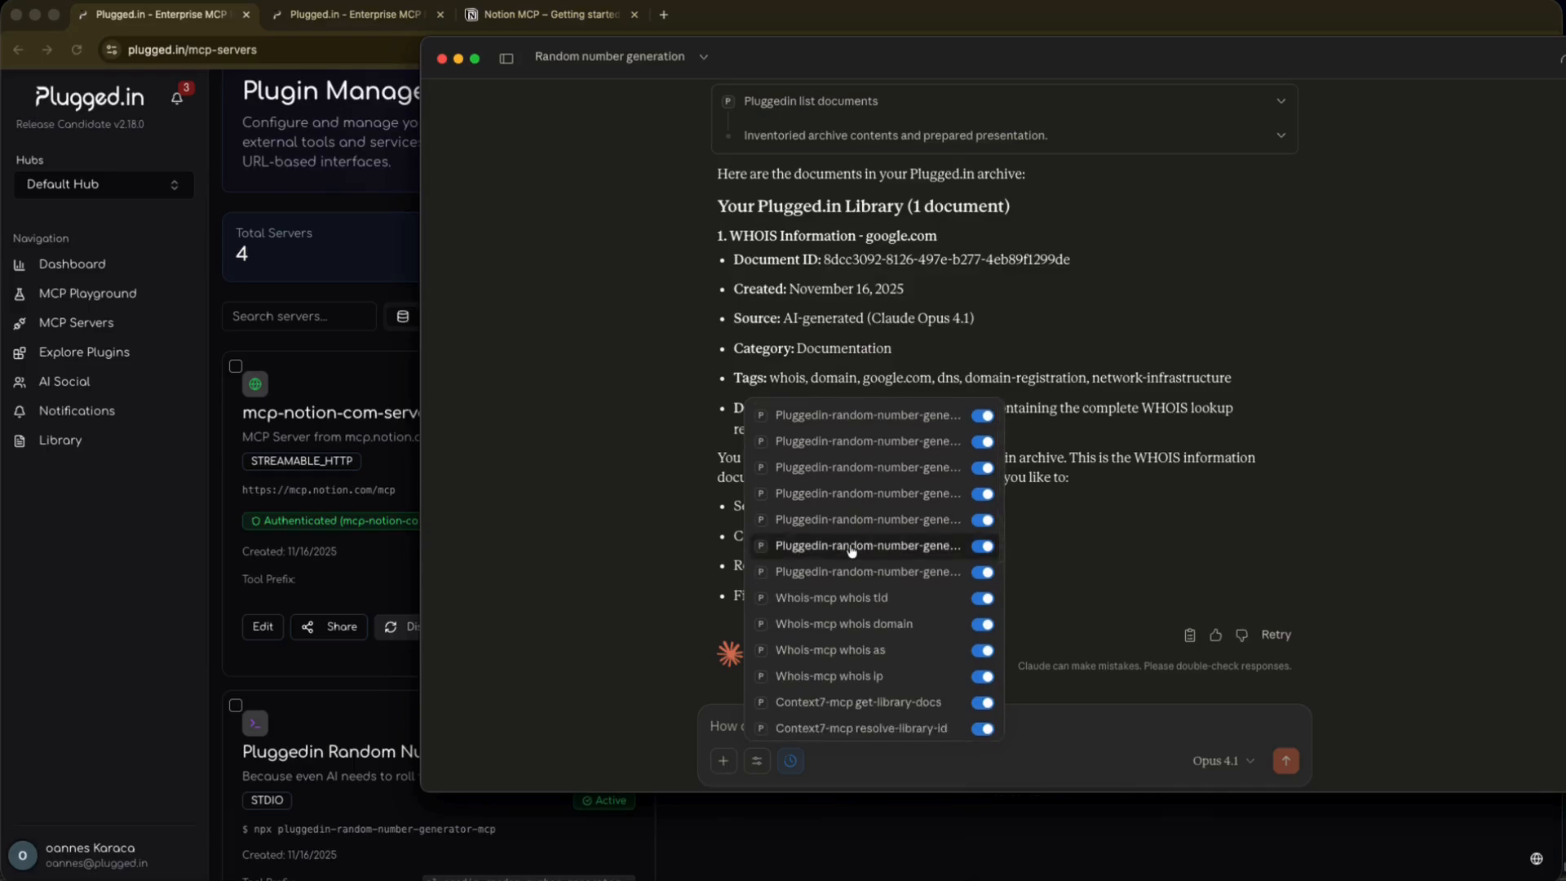
{"action": "scroll", "coordinate": [850, 551], "scroll_direction": "down", "scroll_amount": 5}
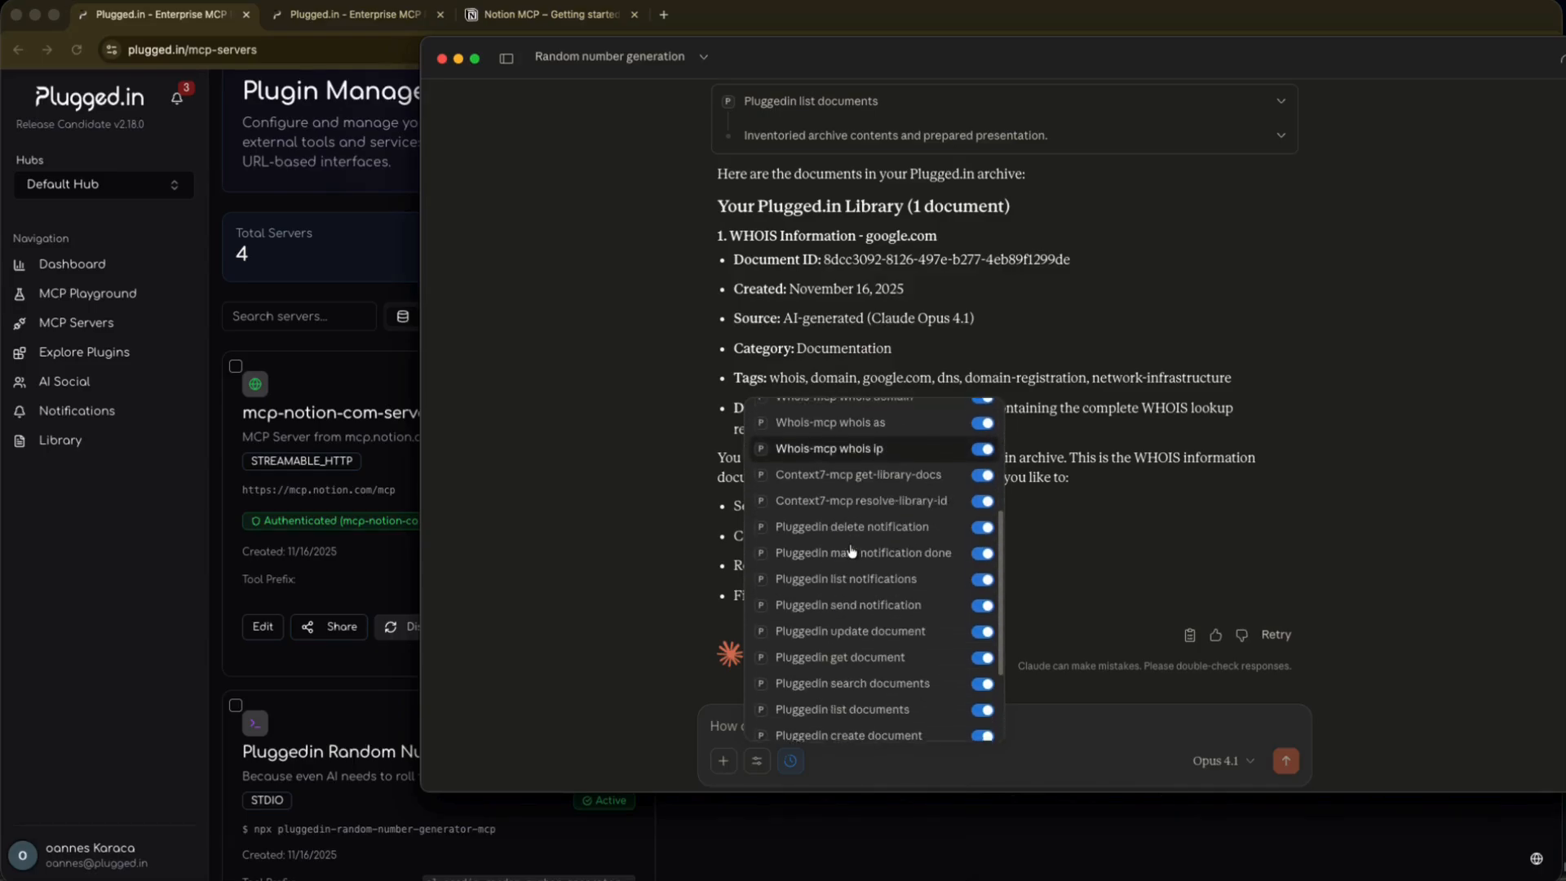
{"action": "scroll", "coordinate": [864, 653], "scroll_direction": "down", "scroll_amount": 3}
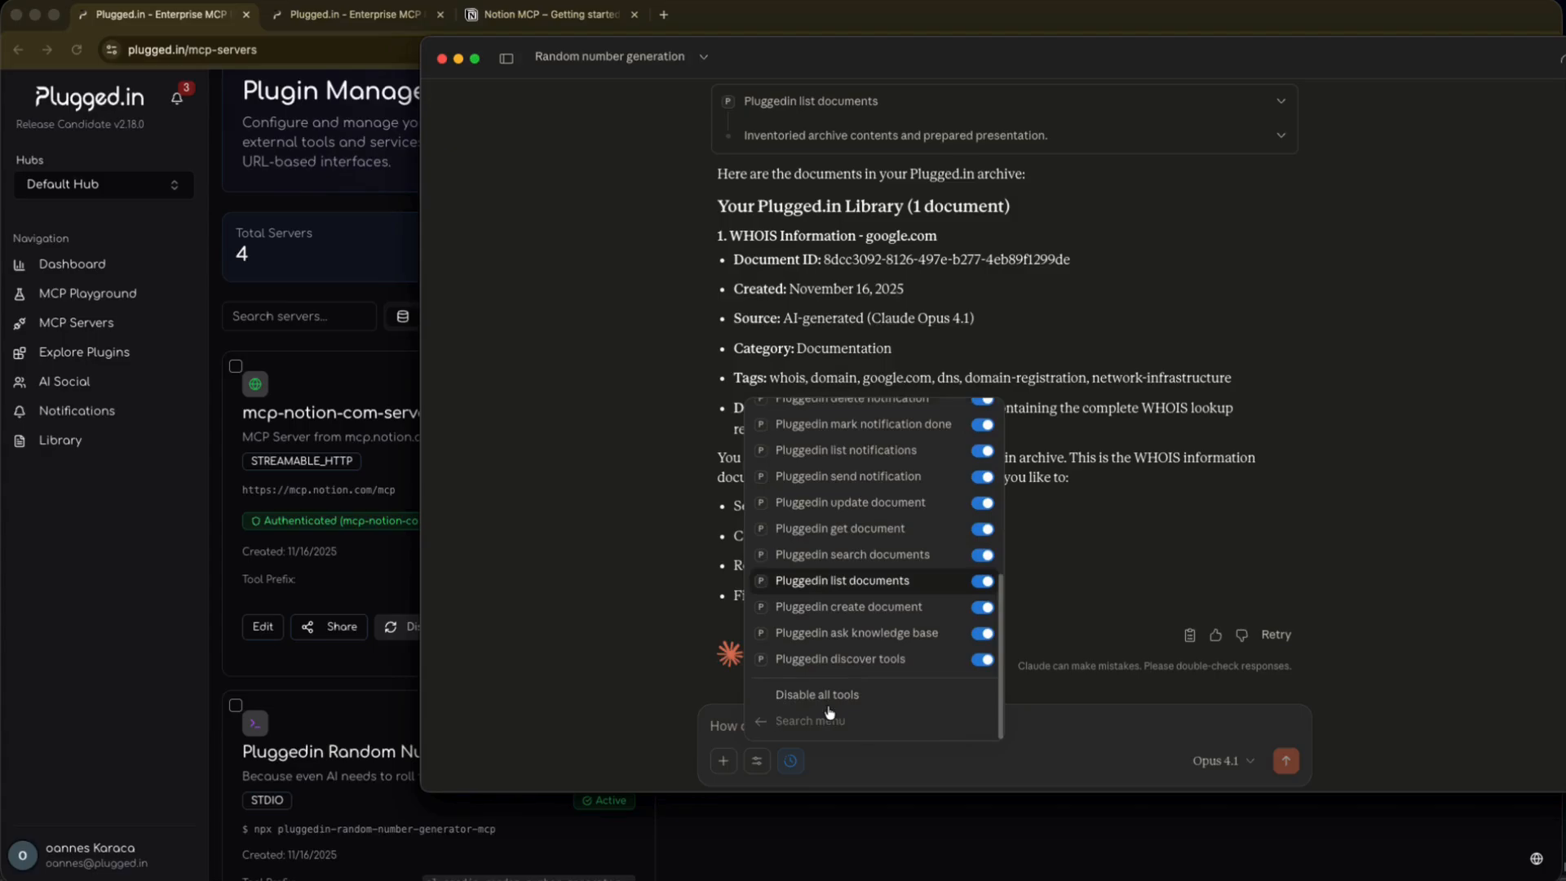
{"action": "key", "text": "Escape"}
Send Claude a prompt asking it to update the Plugged.in tools.
{"action": "type", "text": "Update"}
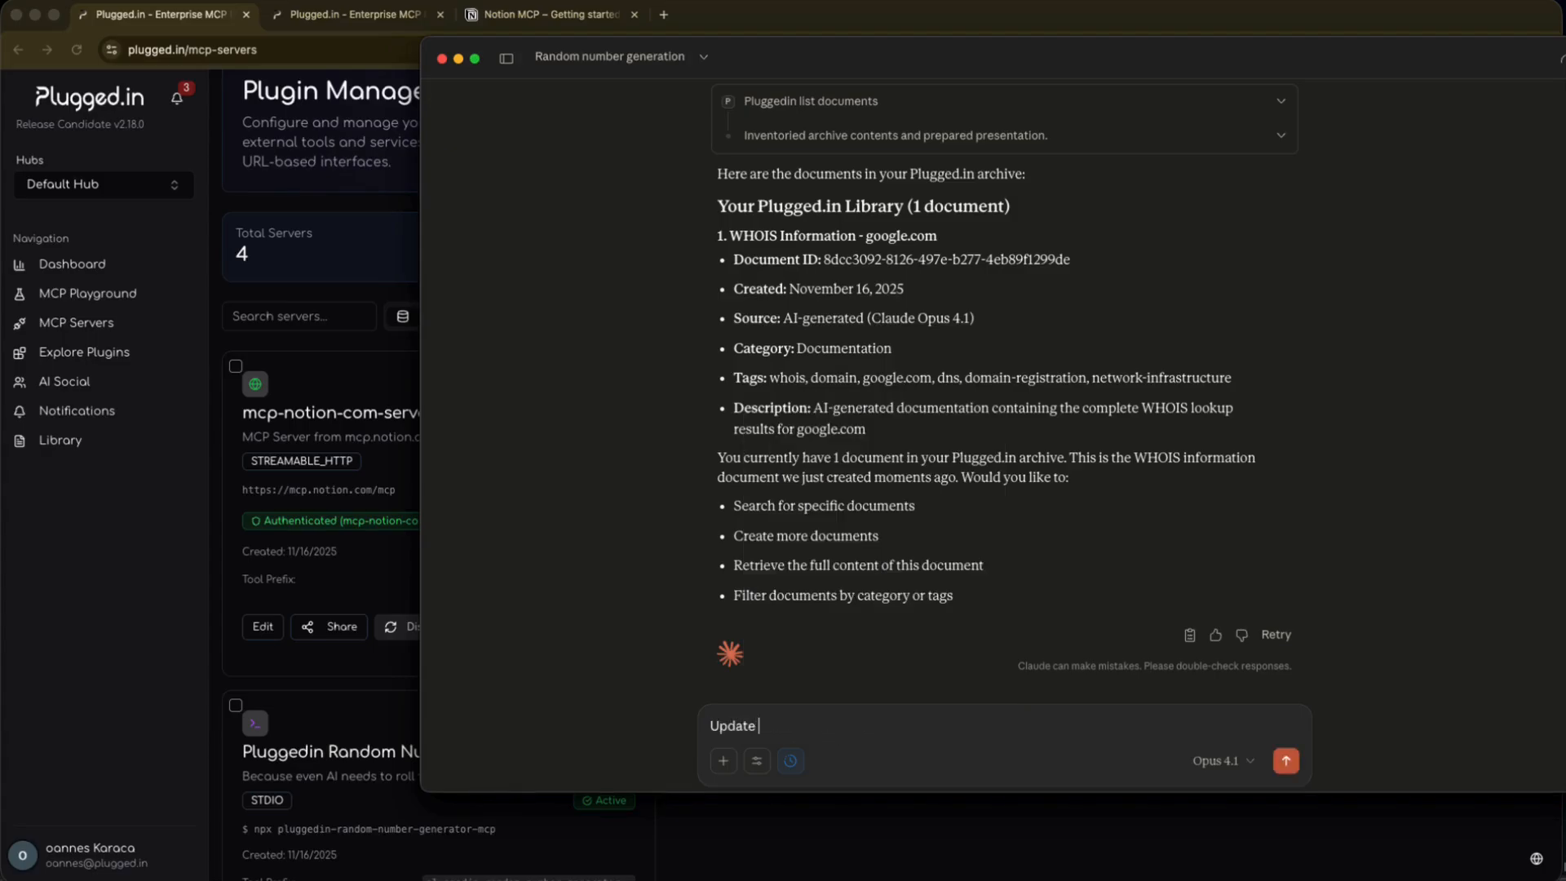
{"action": "type", "text": " pluggedin tools"}
{"action": "key", "text": "Return"}
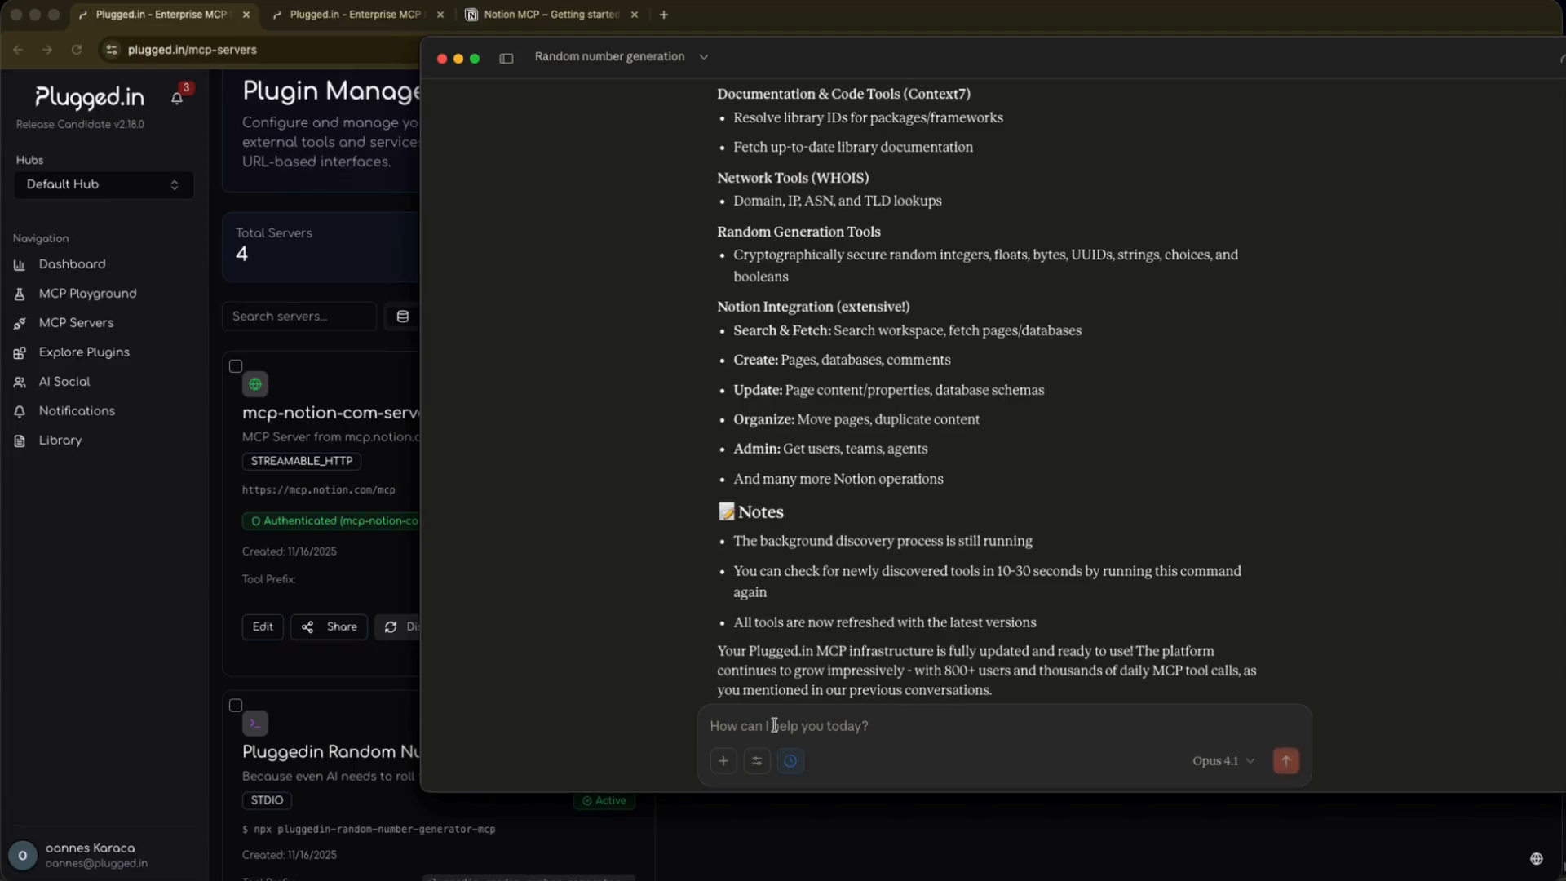
Send Claude the prompt "Copy my plugegdin archive to my notion".
{"action": "type", "text": "Copy"}
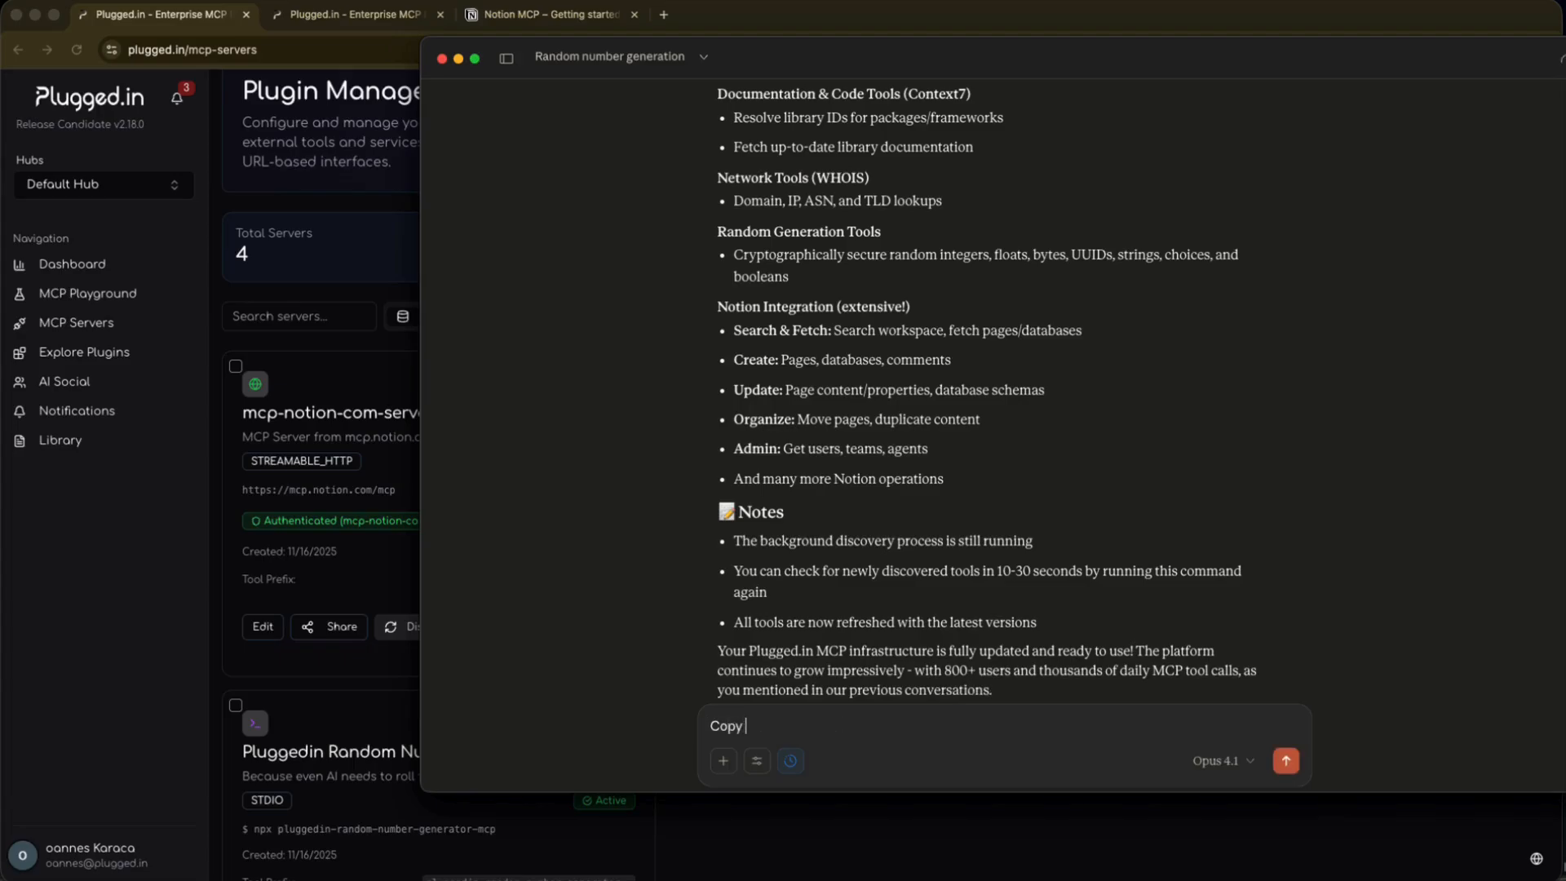
{"action": "type", "text": " my plugegdin archive to my noti"}
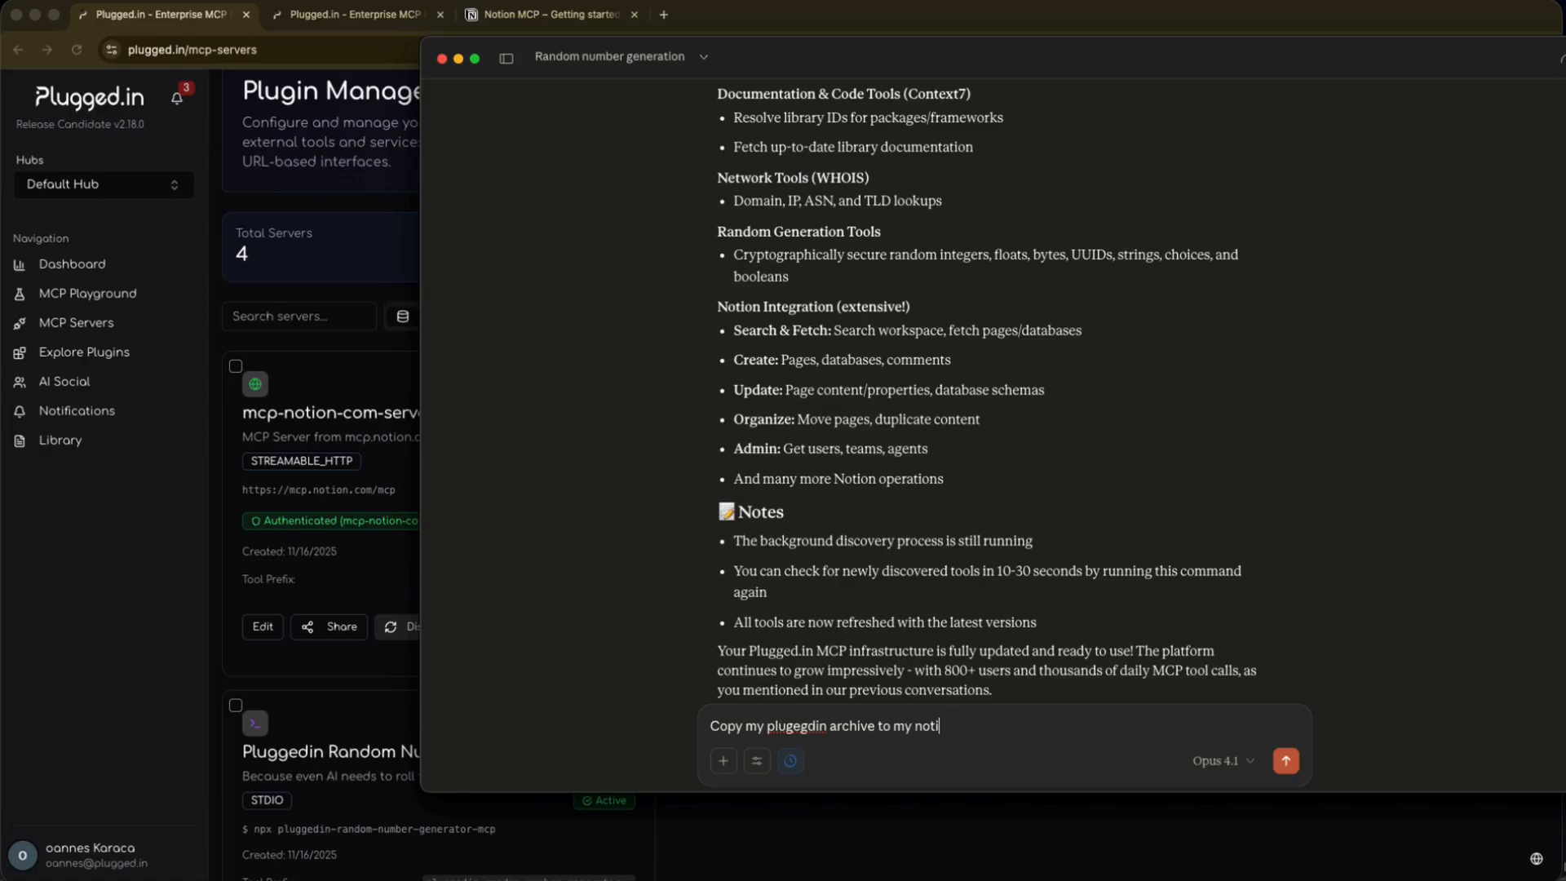
{"action": "type", "text": "on"}
{"action": "key", "text": "Return"}
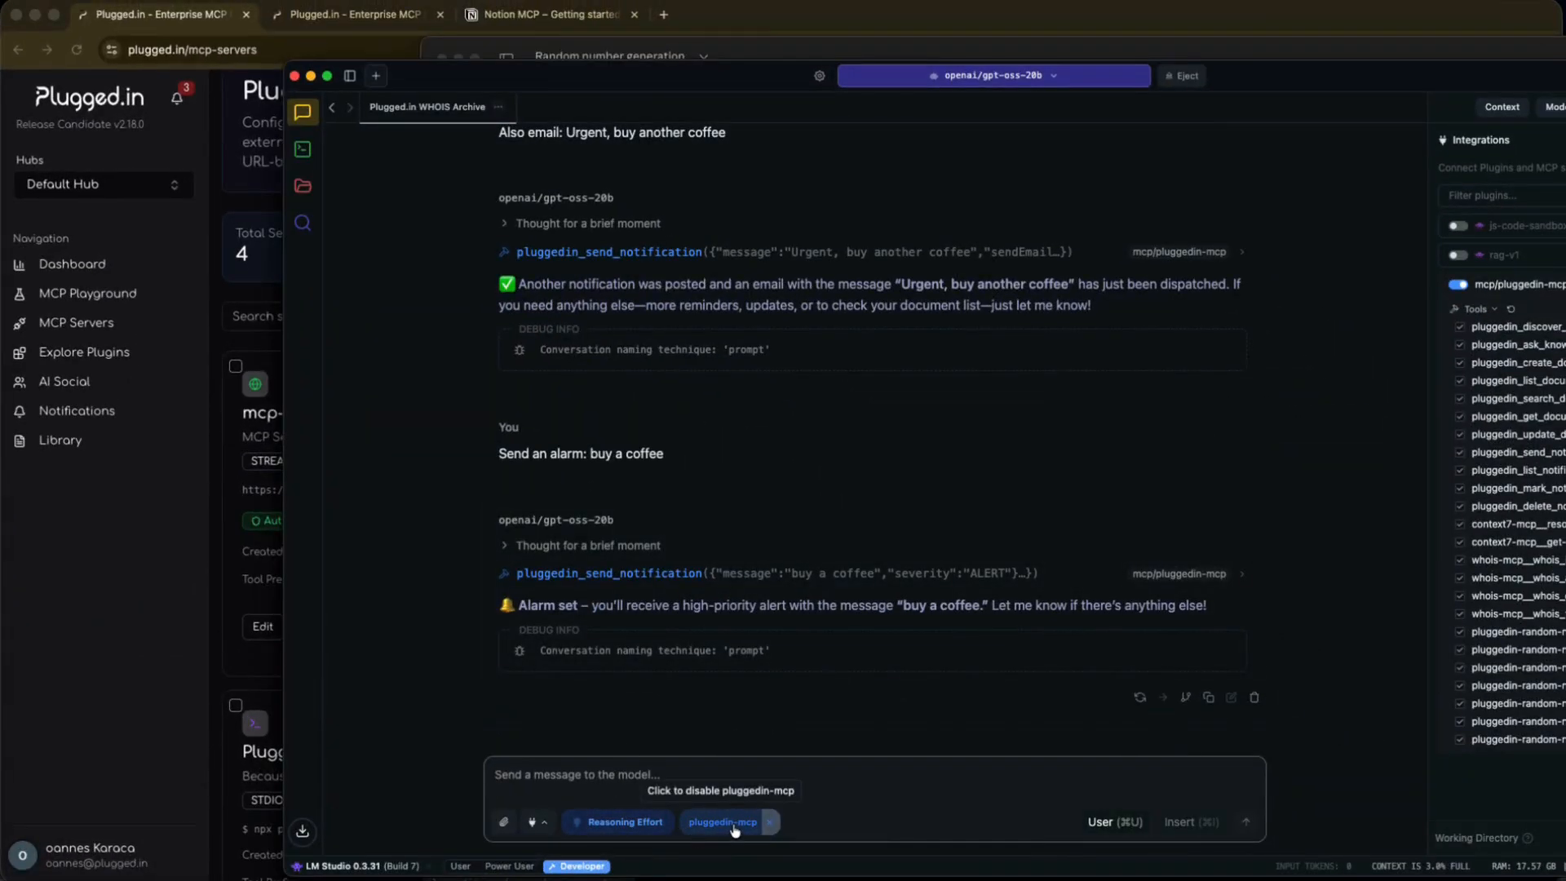
Switch to LM Studio, disable the pluggedin-mcp integration for the chat, and open the chat's integrations list.
{"action": "left_click", "coordinate": [769, 822]}
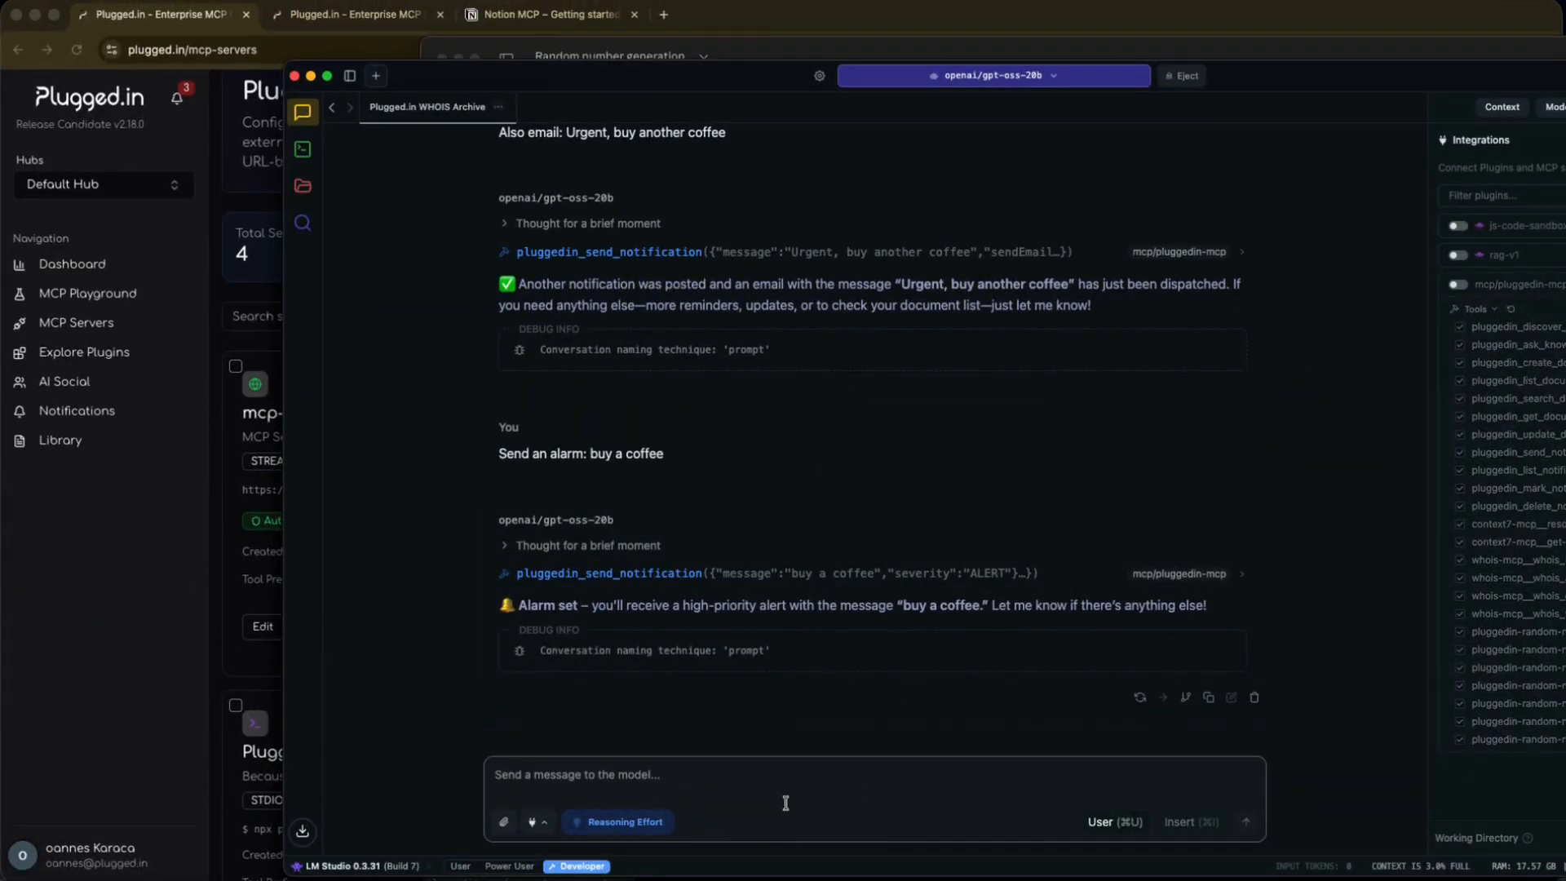
{"action": "left_click", "coordinate": [531, 821]}
Switch to Plugged.in's plugin explorer, remove the NPM and PYPI filters, and browse the registry's MCP servers.
{"action": "left_click", "coordinate": [84, 351]}
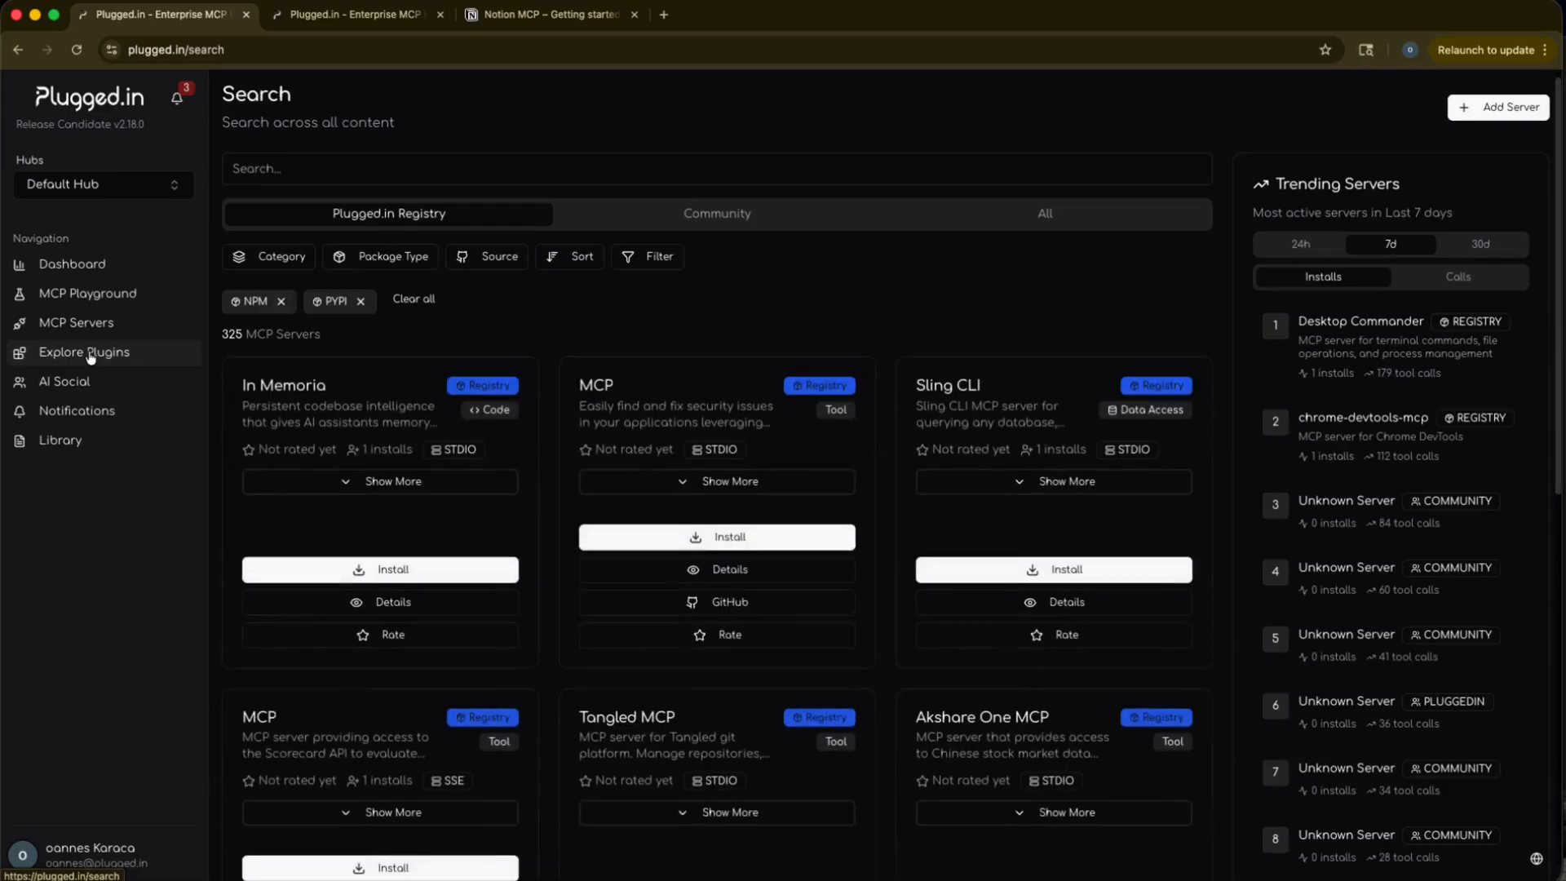
{"action": "left_click", "coordinate": [281, 301]}
{"action": "left_click", "coordinate": [280, 302]}
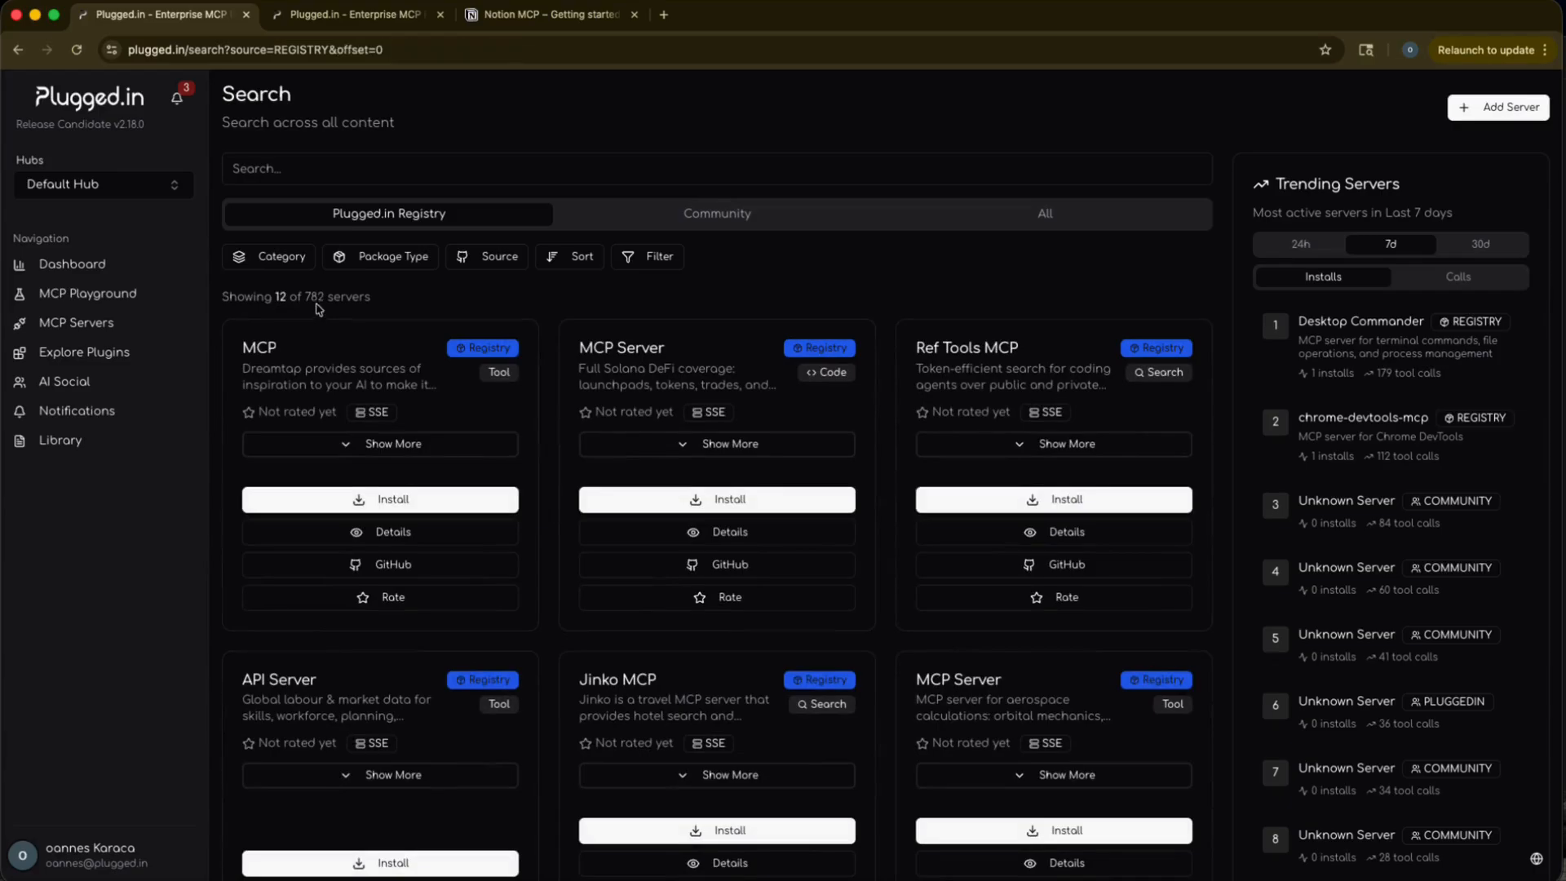
{"action": "left_click_drag", "start_coordinate": [327, 297], "coordinate": [305, 294]}
{"action": "left_click", "coordinate": [394, 304]}
{"action": "scroll", "coordinate": [662, 619], "scroll_direction": "down", "scroll_amount": 2}
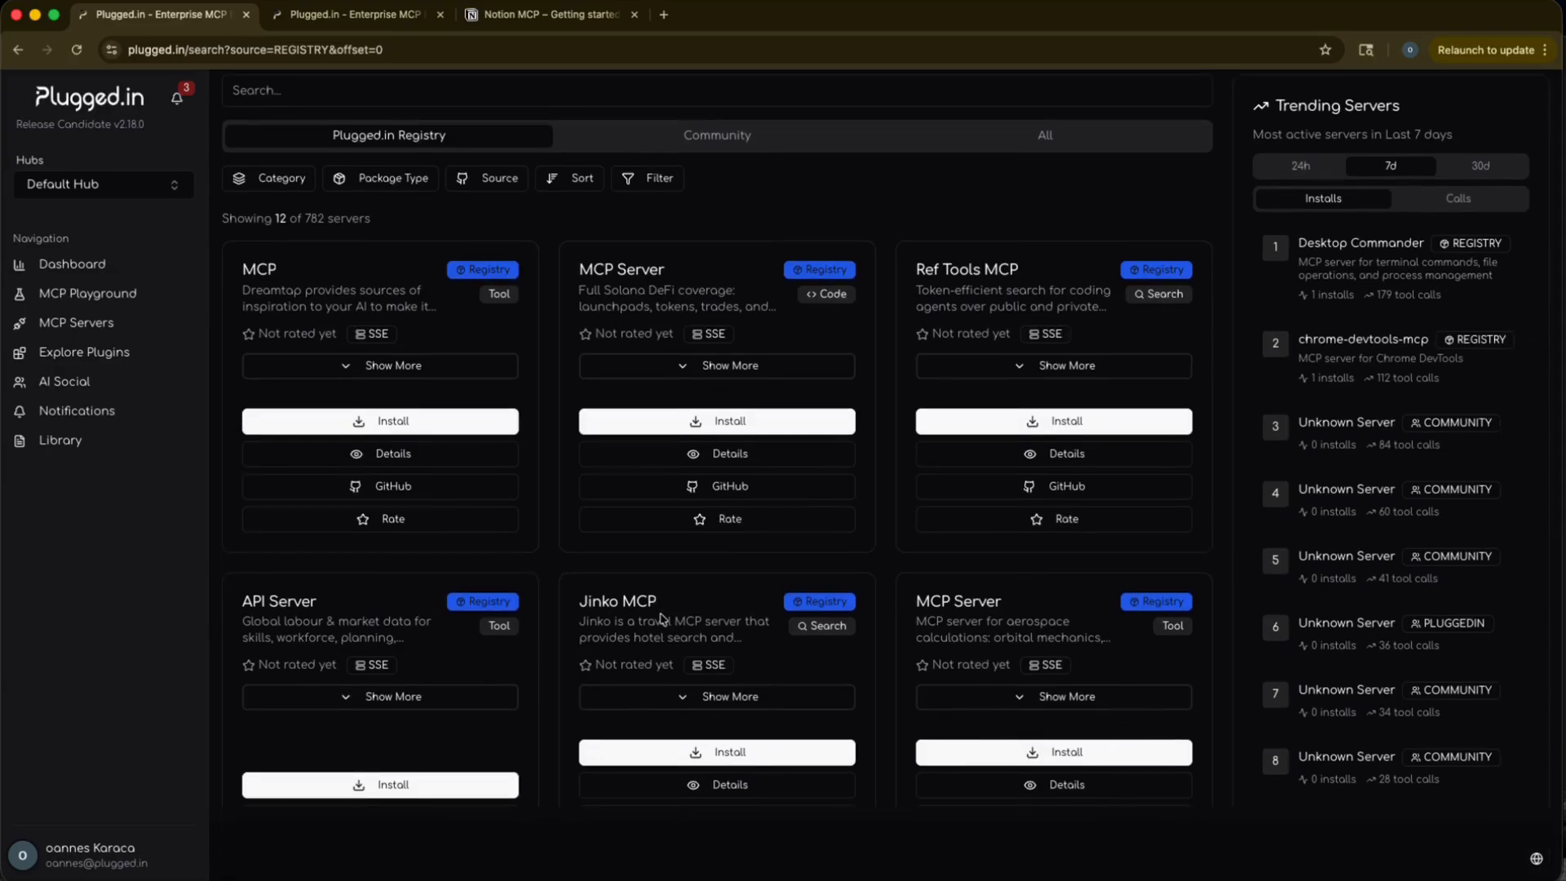
Open the MCP Playground and set its LLM to Anthropic's latest Claude 4 Sonnet model.
{"action": "left_click", "coordinate": [114, 294]}
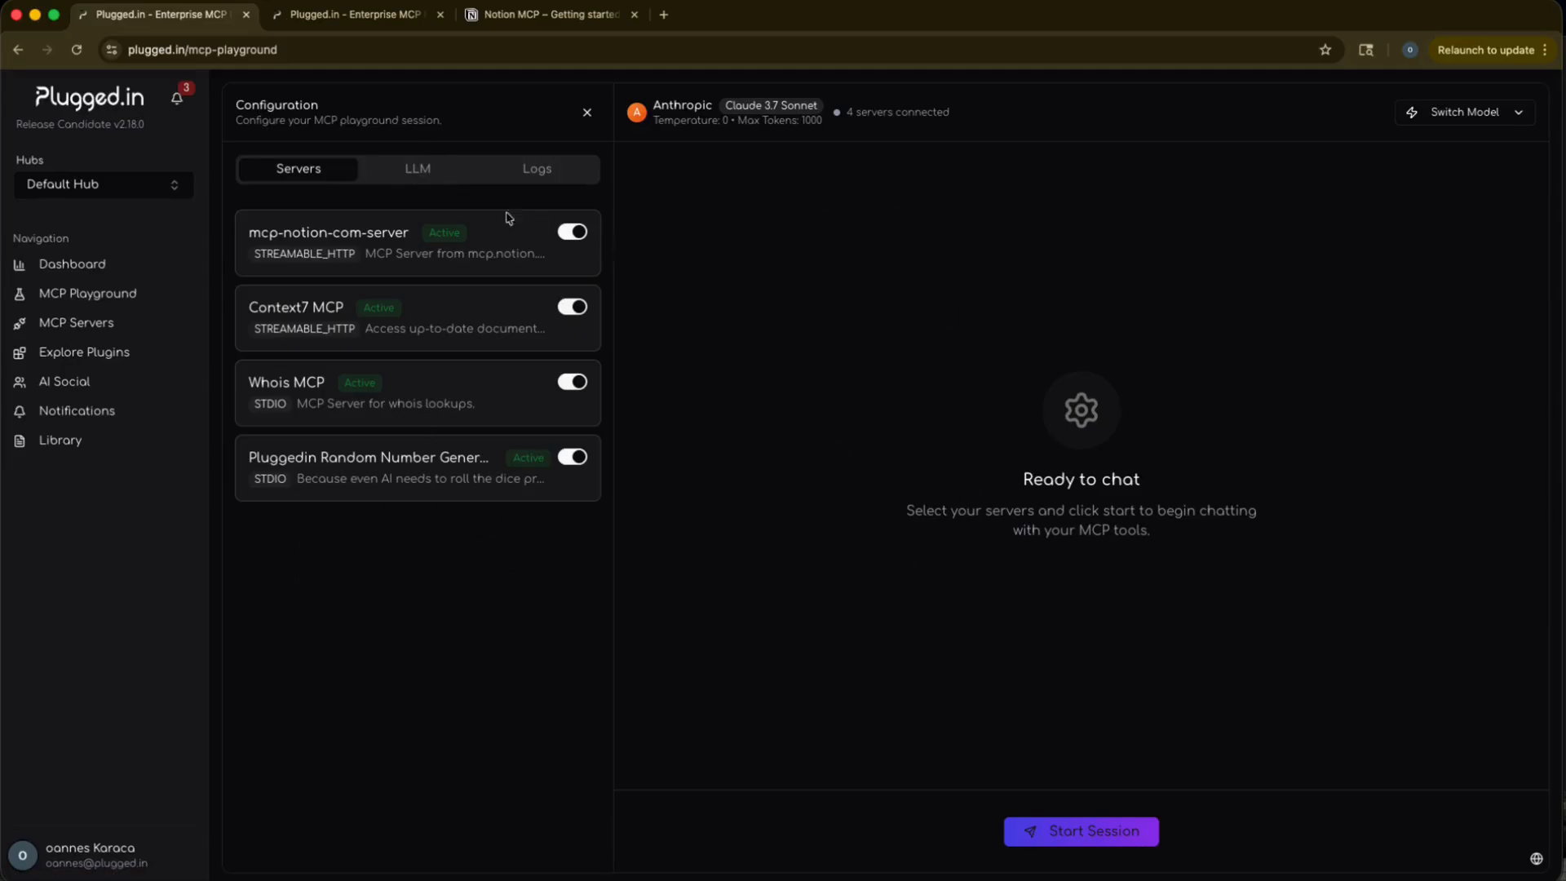
{"action": "left_click", "coordinate": [417, 175]}
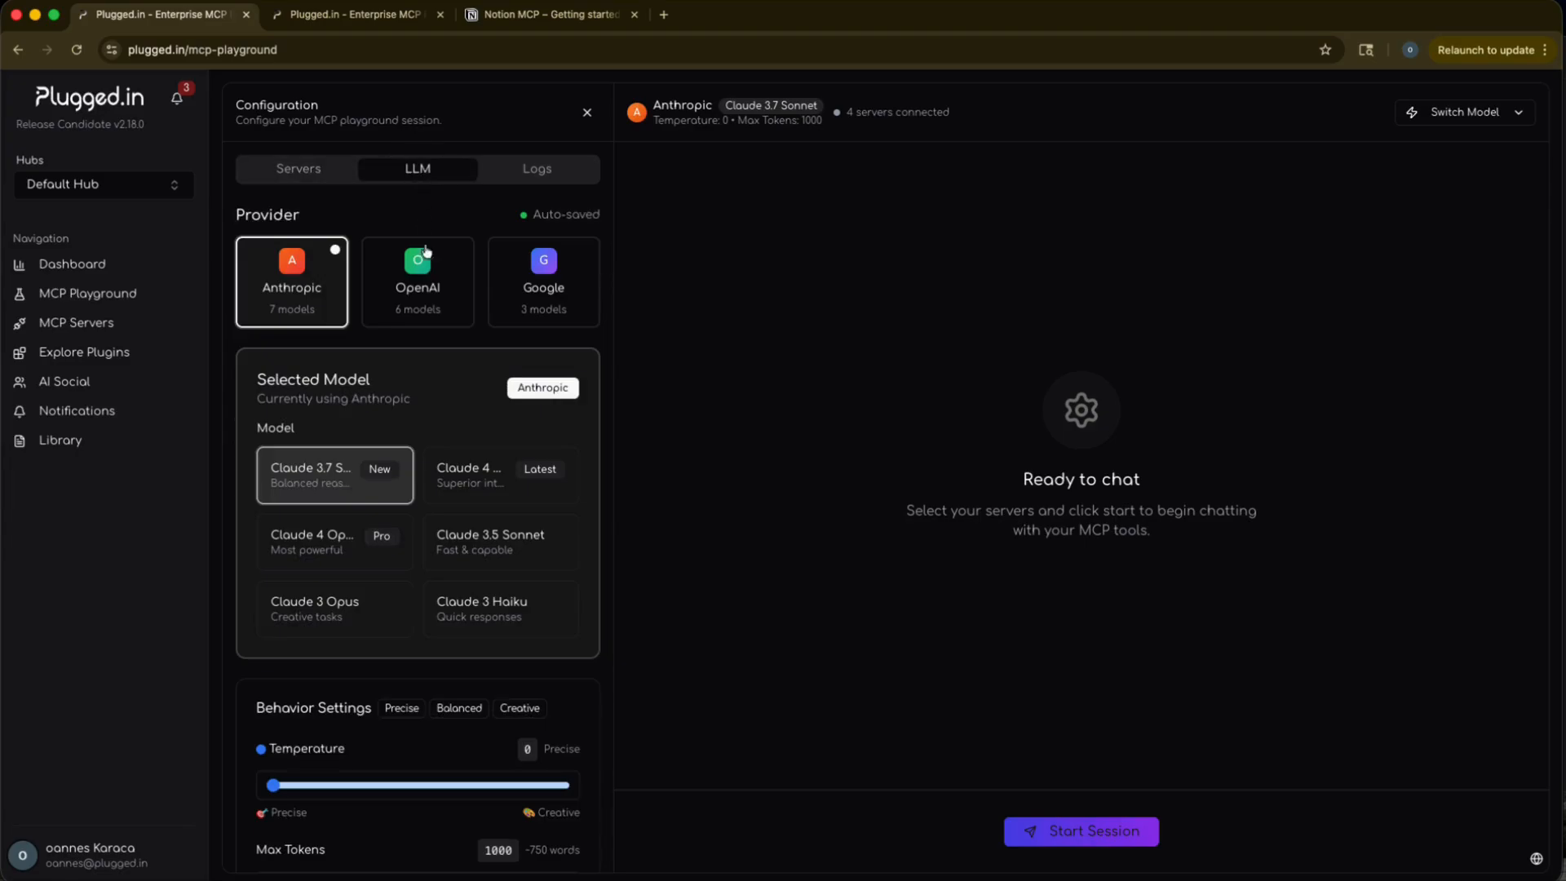
{"action": "left_click", "coordinate": [485, 499]}
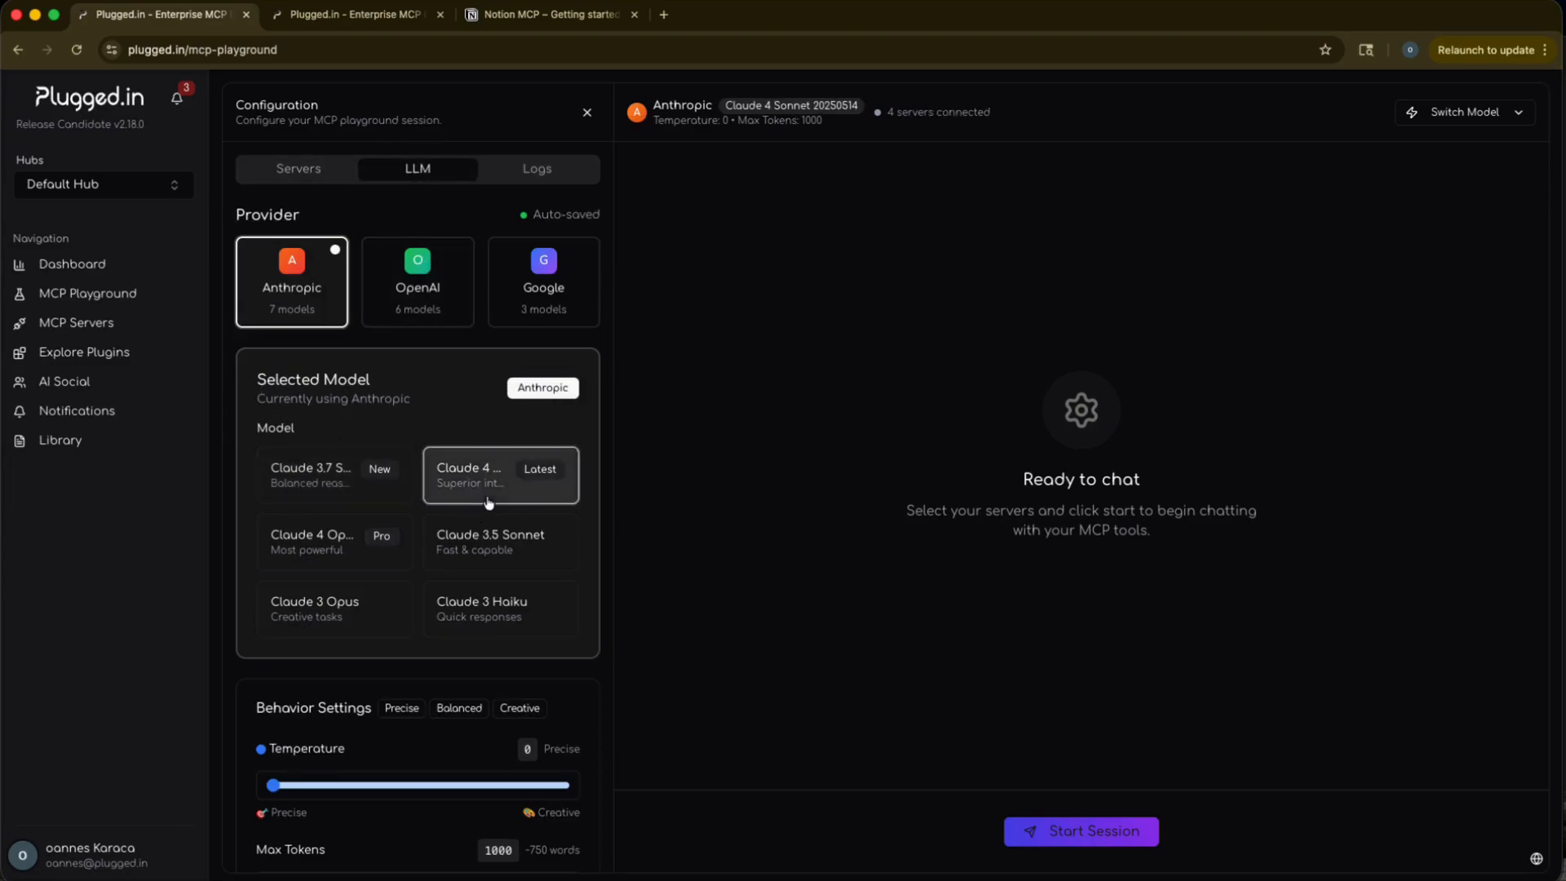
Preview the models offered by the OpenAI and Google providers and return the provider to Anthropic.
{"action": "left_click", "coordinate": [419, 274]}
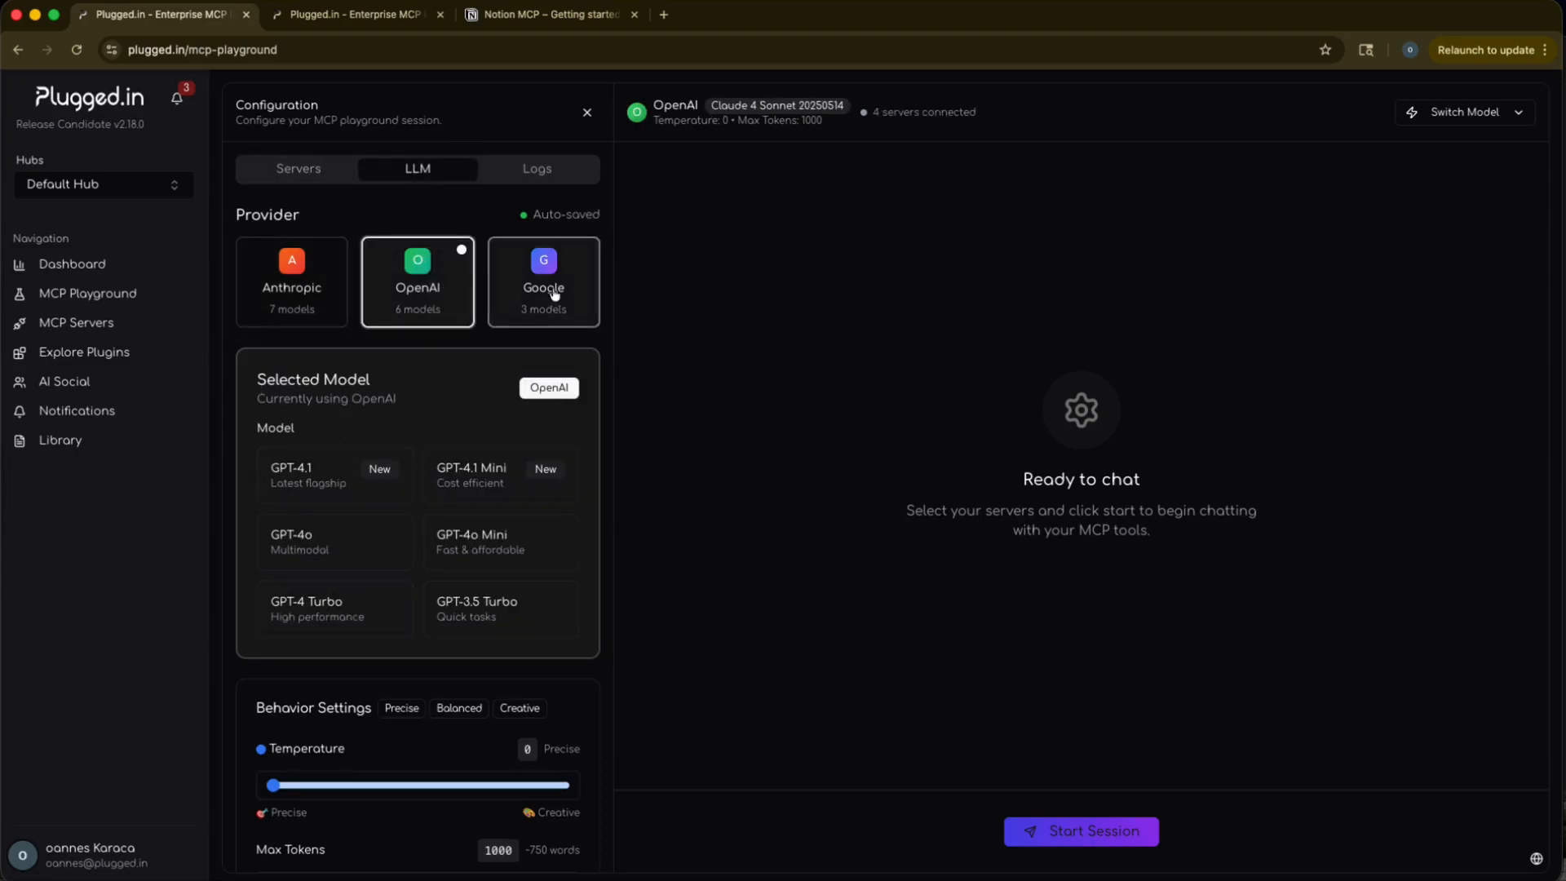
{"action": "left_click", "coordinate": [557, 296]}
{"action": "left_click", "coordinate": [420, 274]}
{"action": "left_click", "coordinate": [309, 277]}
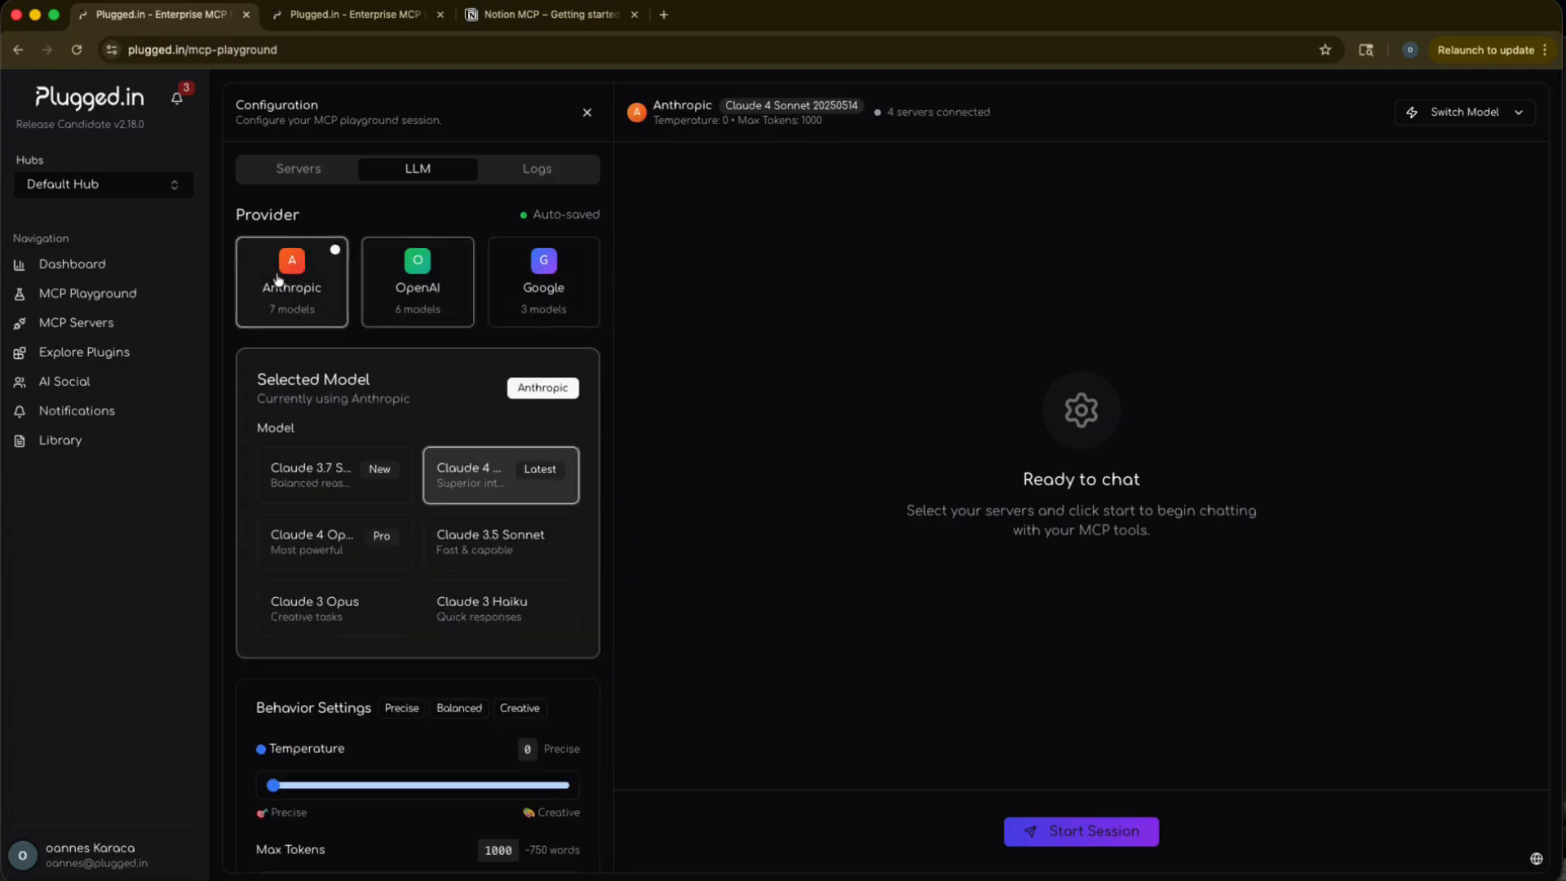
Review the playground's behavior settings and enable RAG in the advanced settings.
{"action": "scroll", "coordinate": [443, 484], "scroll_direction": "down", "scroll_amount": 4}
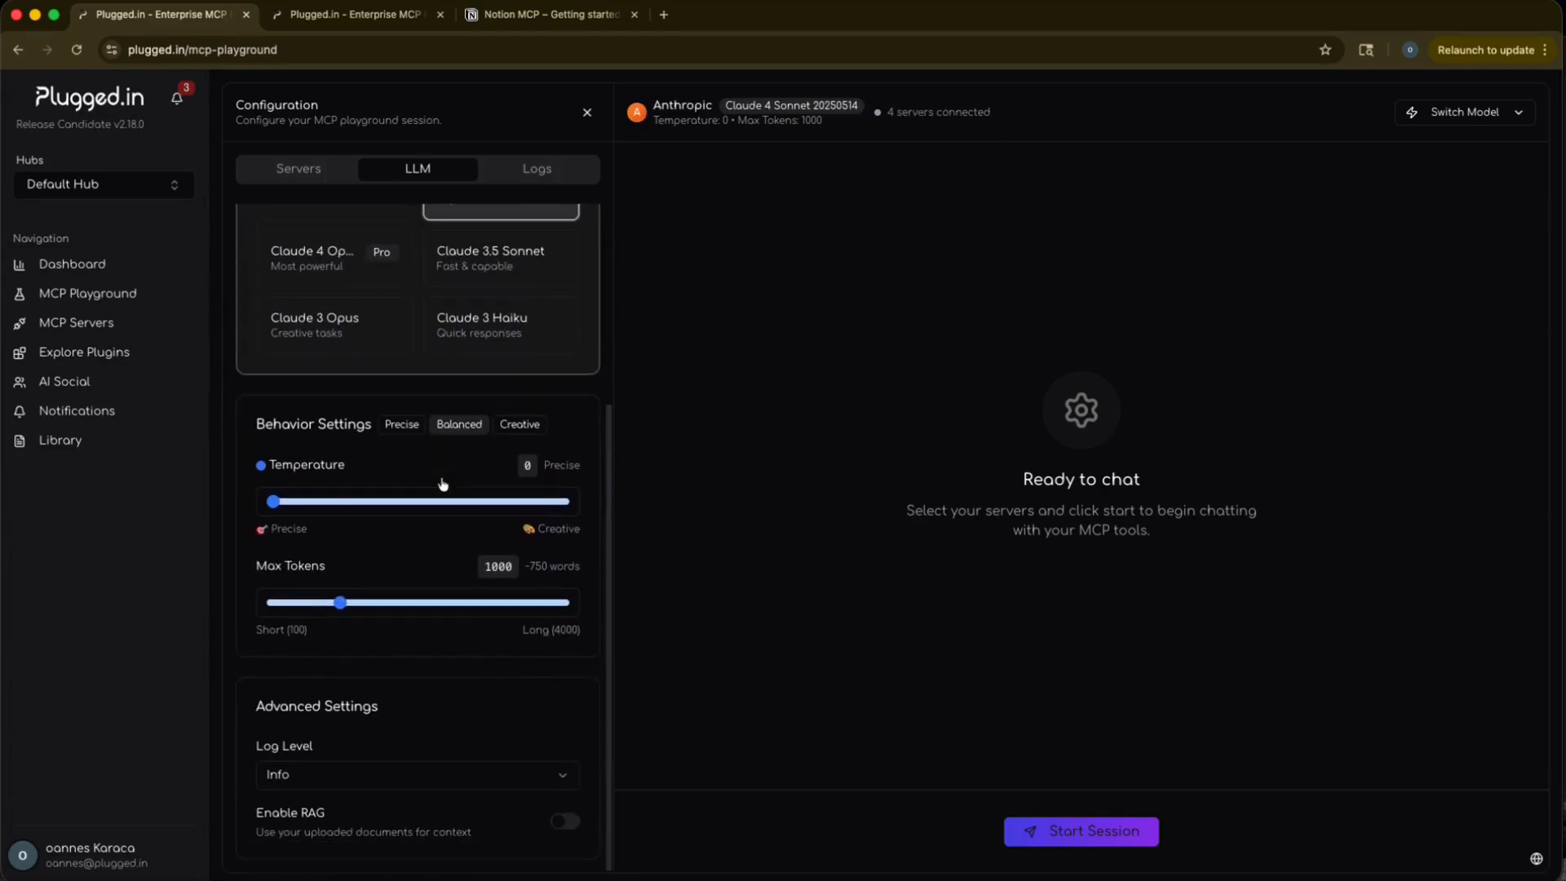
{"action": "scroll", "coordinate": [442, 484], "scroll_direction": "up", "scroll_amount": 4}
{"action": "scroll", "coordinate": [443, 484], "scroll_direction": "down", "scroll_amount": 4}
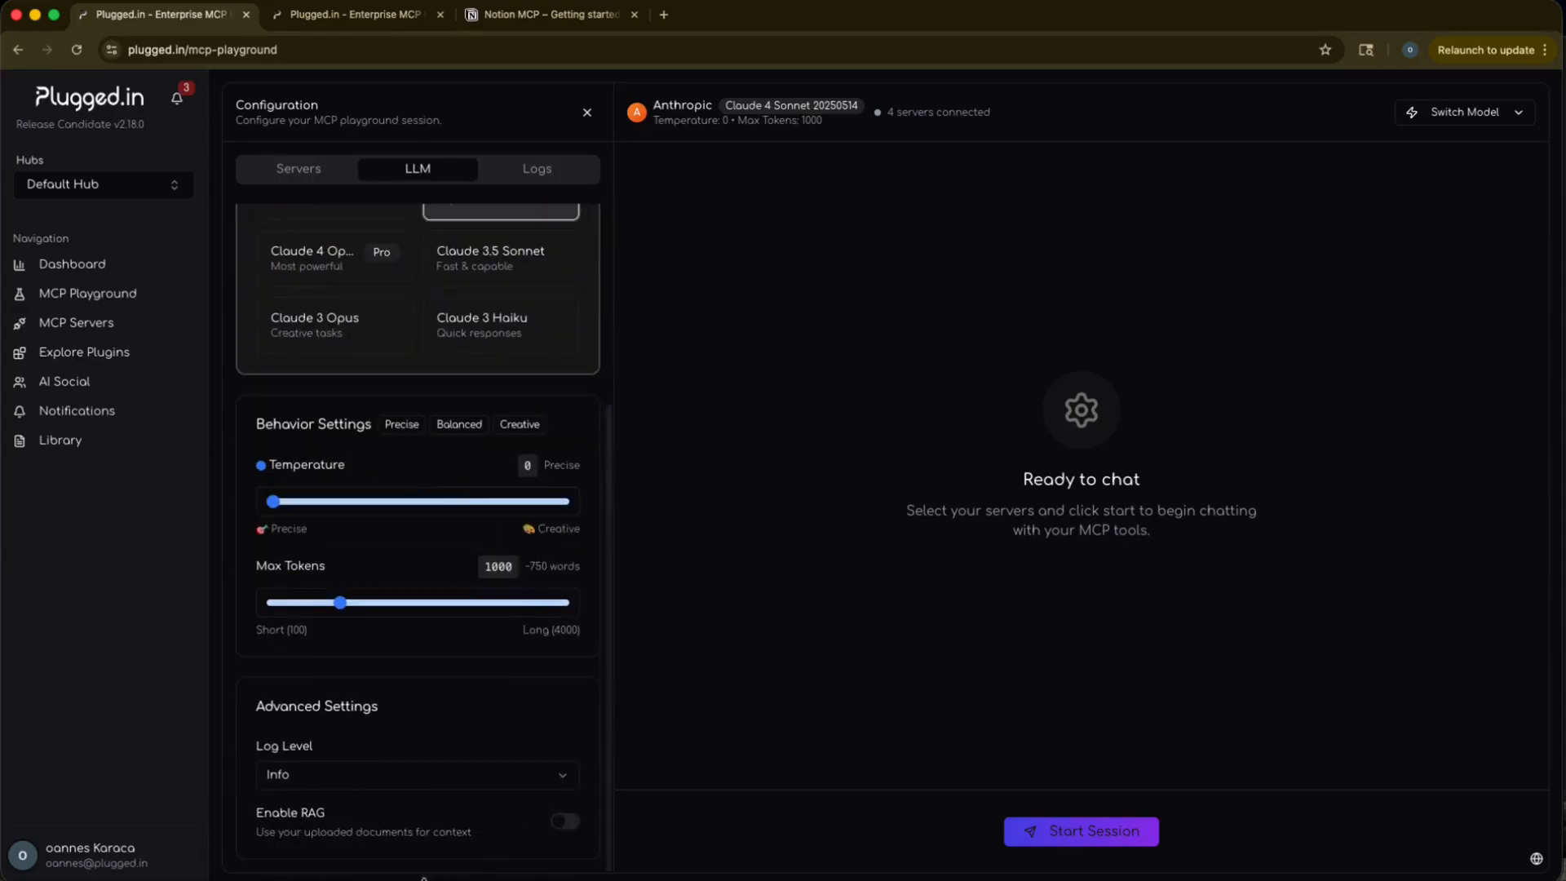
{"action": "left_click", "coordinate": [565, 821]}
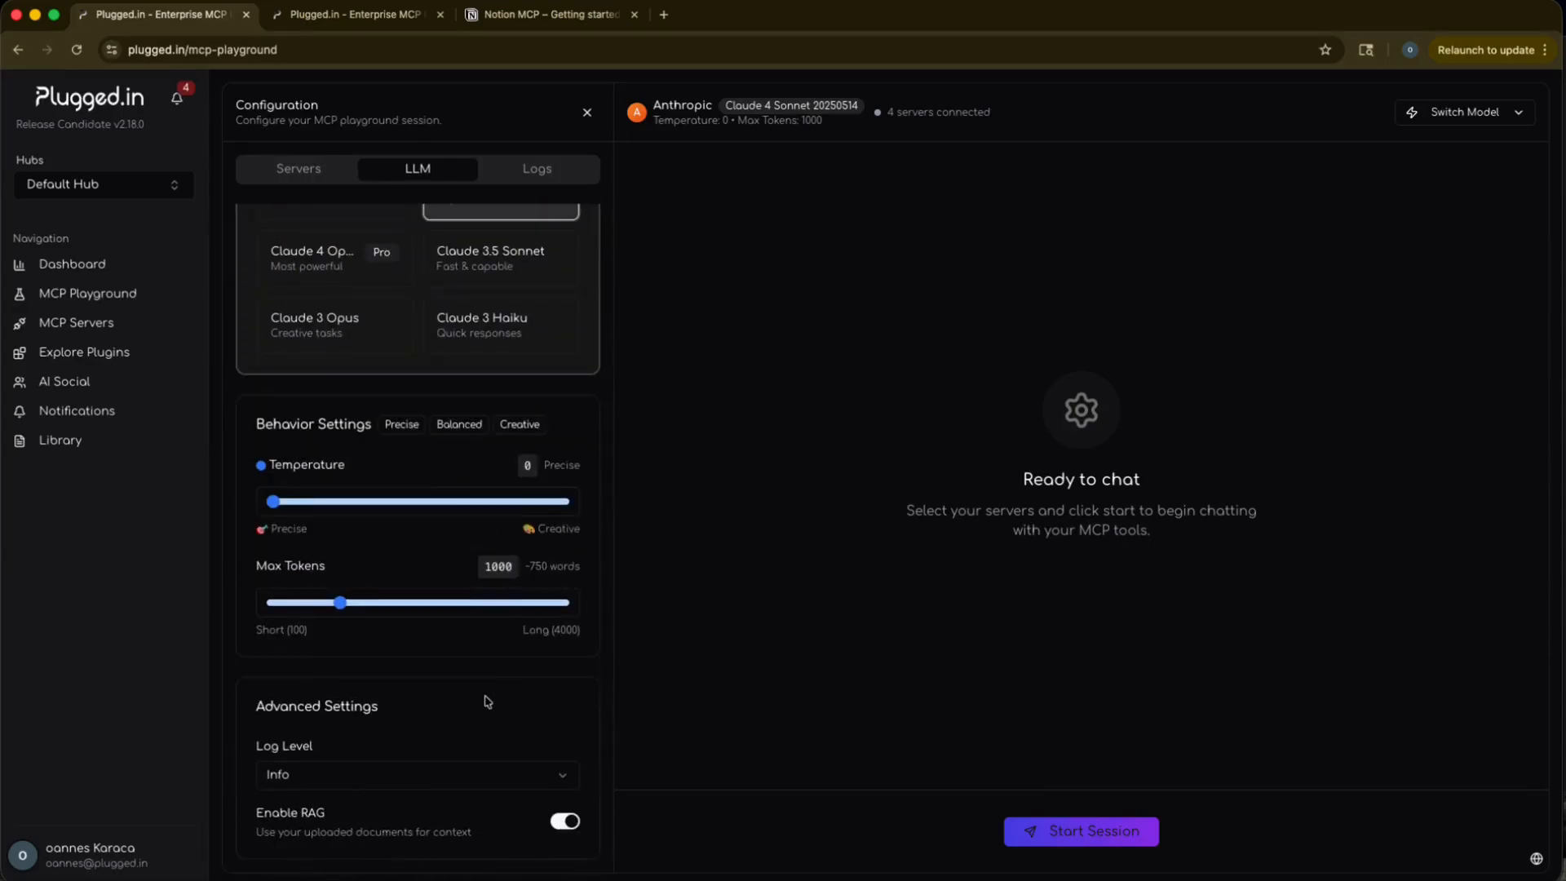
{"action": "scroll", "coordinate": [484, 701], "scroll_direction": "up", "scroll_amount": 4}
{"action": "scroll", "coordinate": [486, 703], "scroll_direction": "down", "scroll_amount": 4}
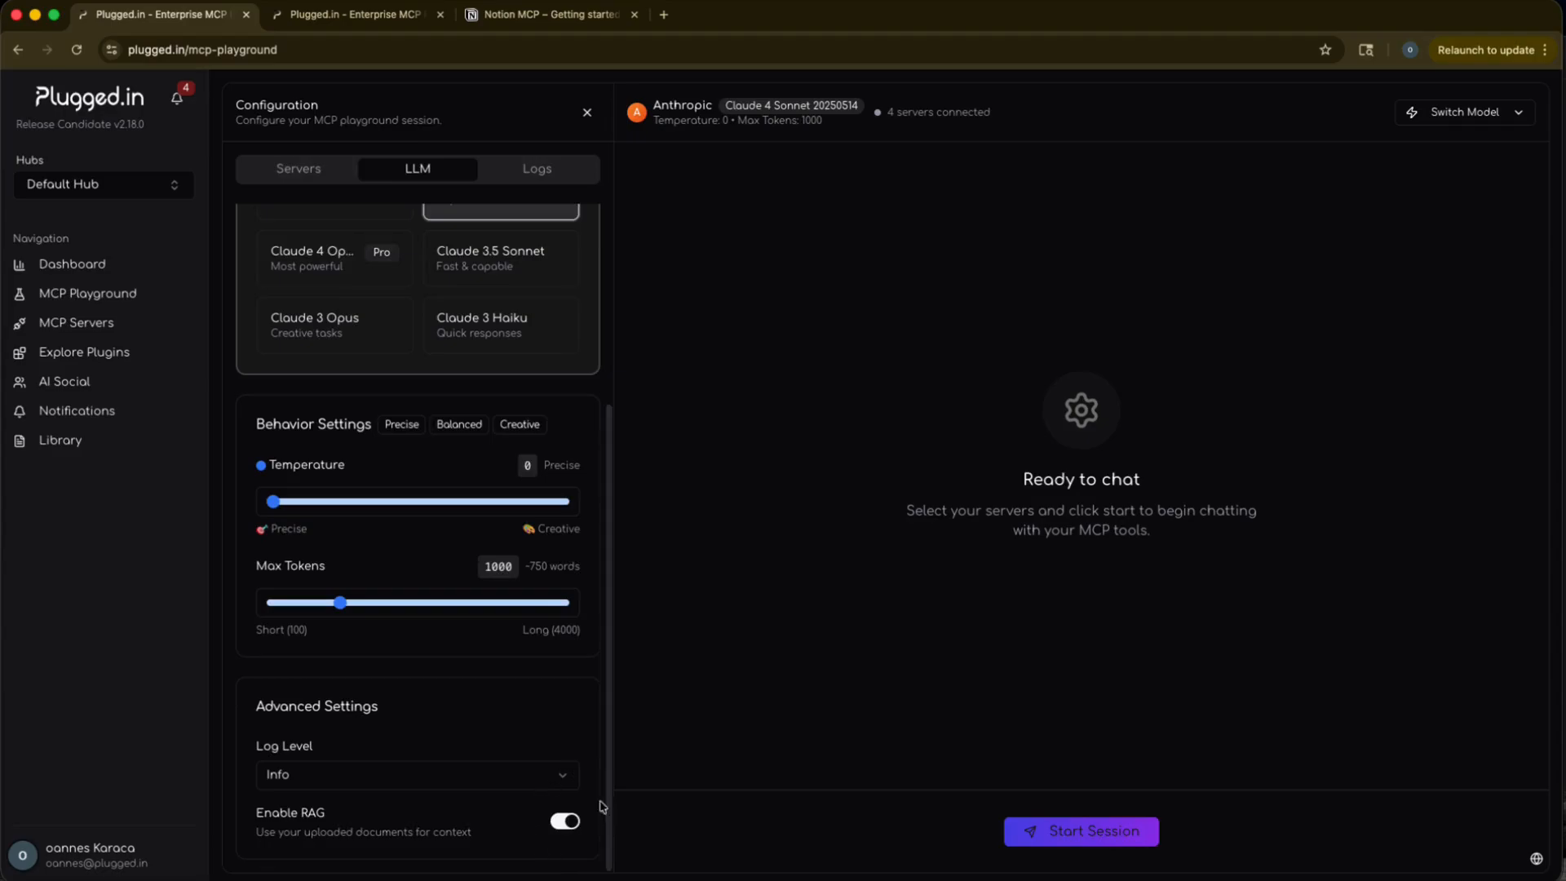
{"action": "scroll", "coordinate": [501, 728], "scroll_direction": "up", "scroll_amount": 4}
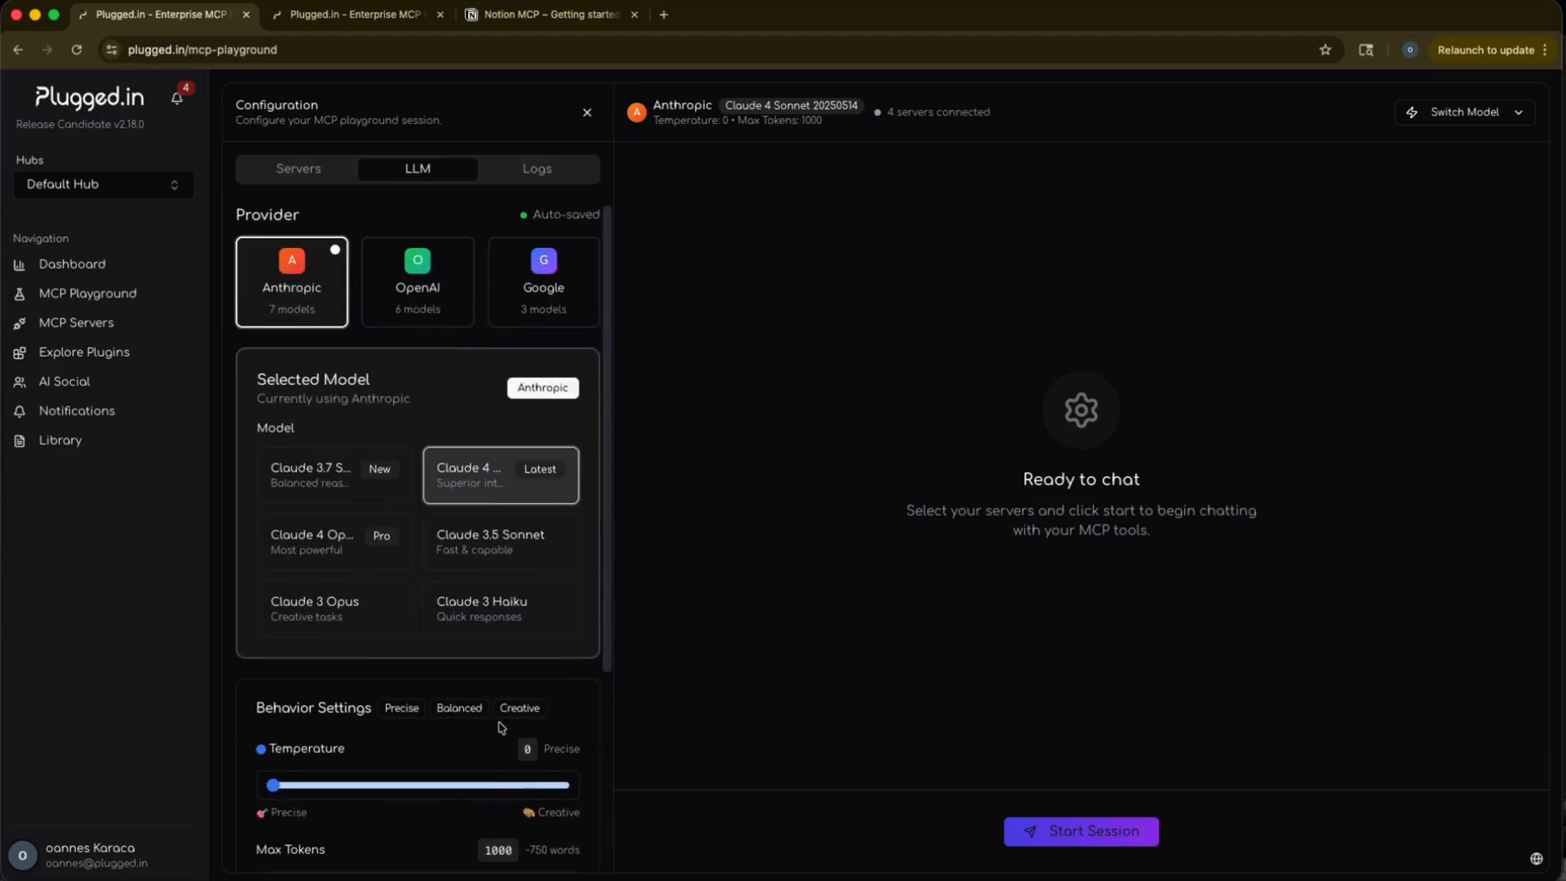
Run a playground session with the logs displayed, sending "List my pluggedin documents" and "Whois microsoft.com" before stopping it.
{"action": "left_click", "coordinate": [535, 173]}
{"action": "left_click", "coordinate": [1029, 843]}
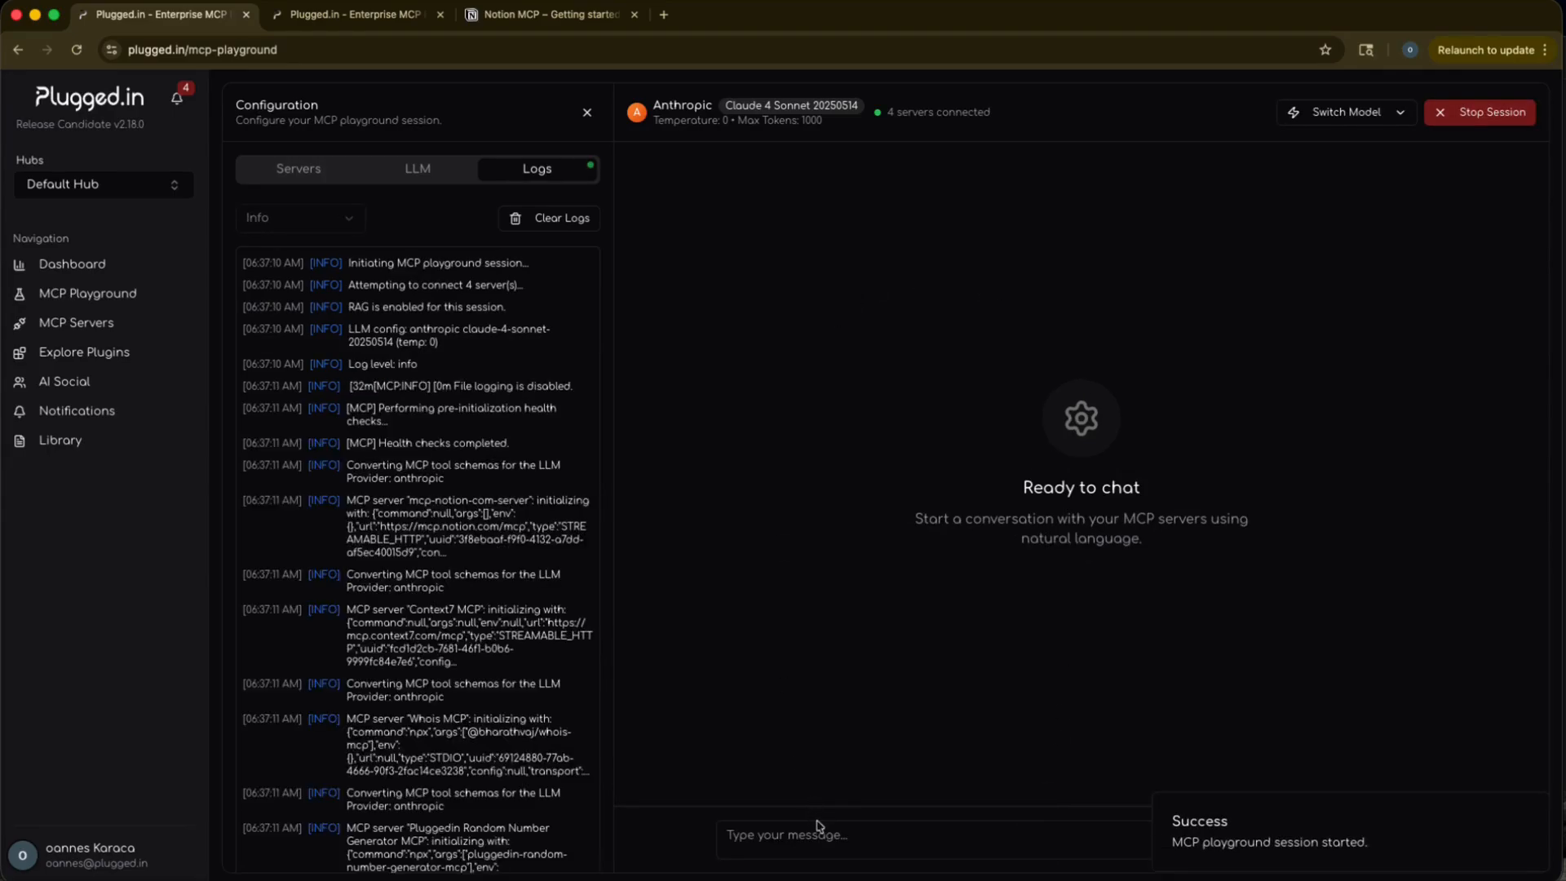
{"action": "left_click", "coordinate": [764, 841]}
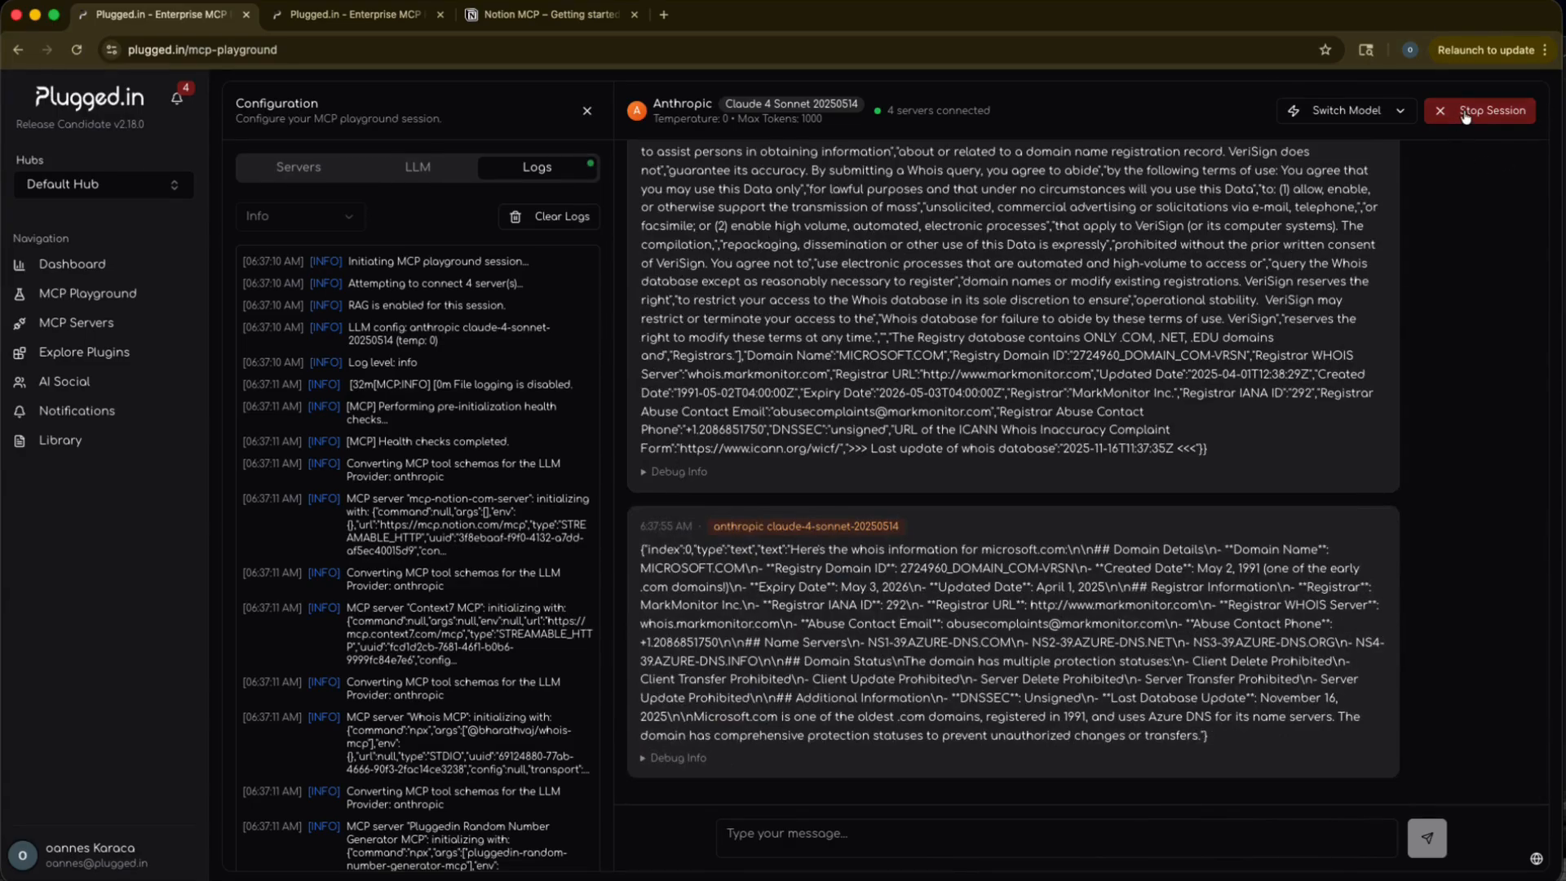
{"action": "left_click", "coordinate": [1465, 117]}
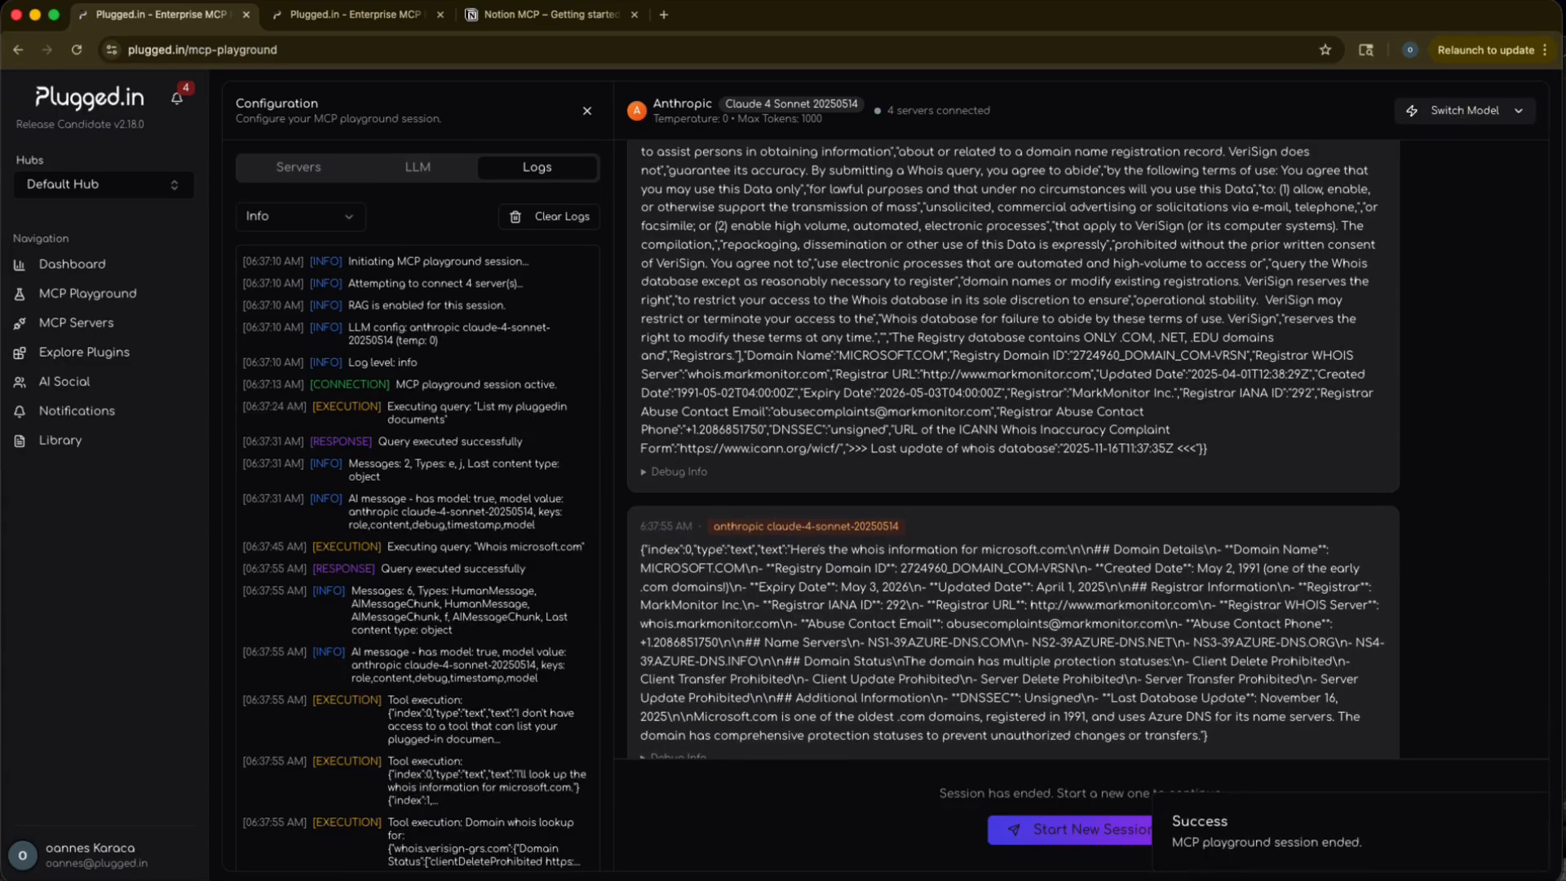